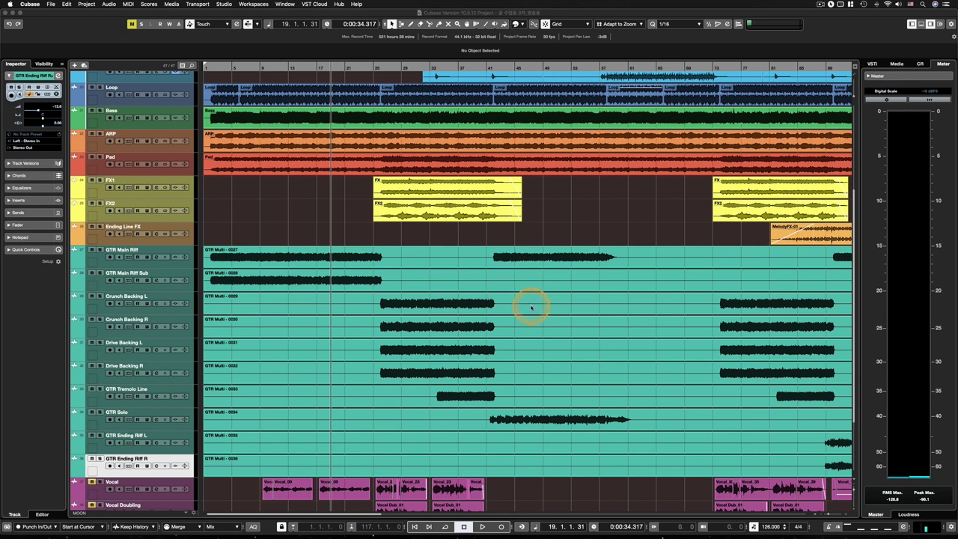
pyautogui.scroll(4, 531, 306)
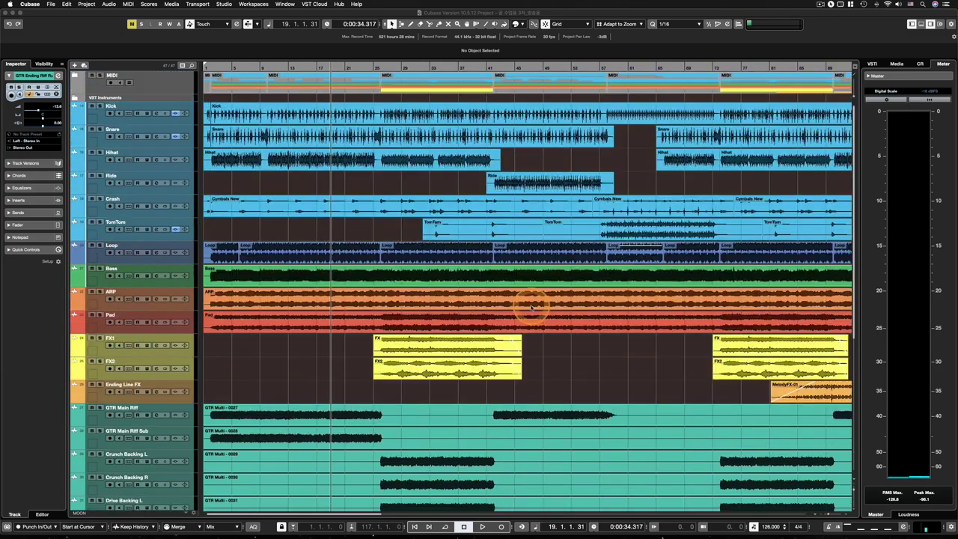
pyautogui.scroll(-5, 531, 307)
pyautogui.scroll(5, 531, 307)
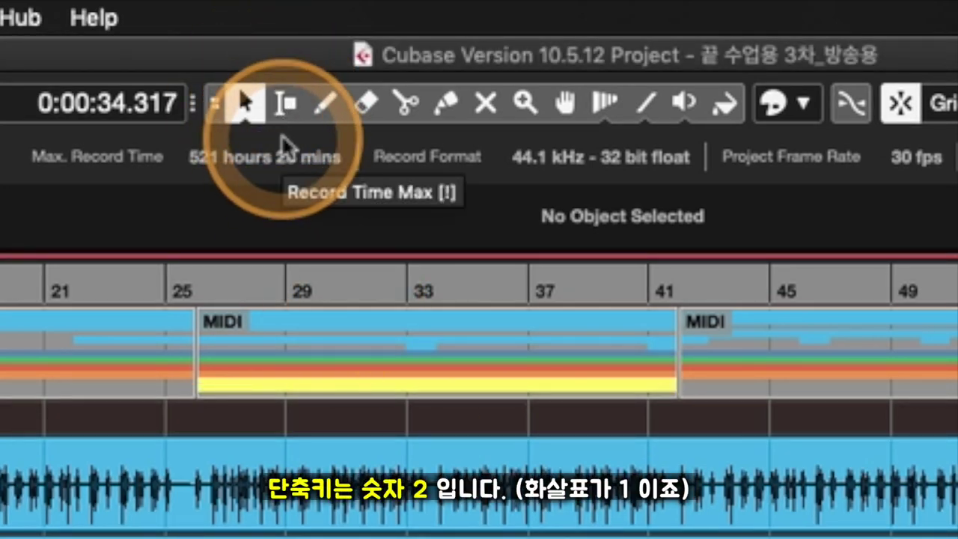
# Switch between the Object Selection and Range Selection tools, leaving Range Selection active.
pyautogui.click(285, 103)
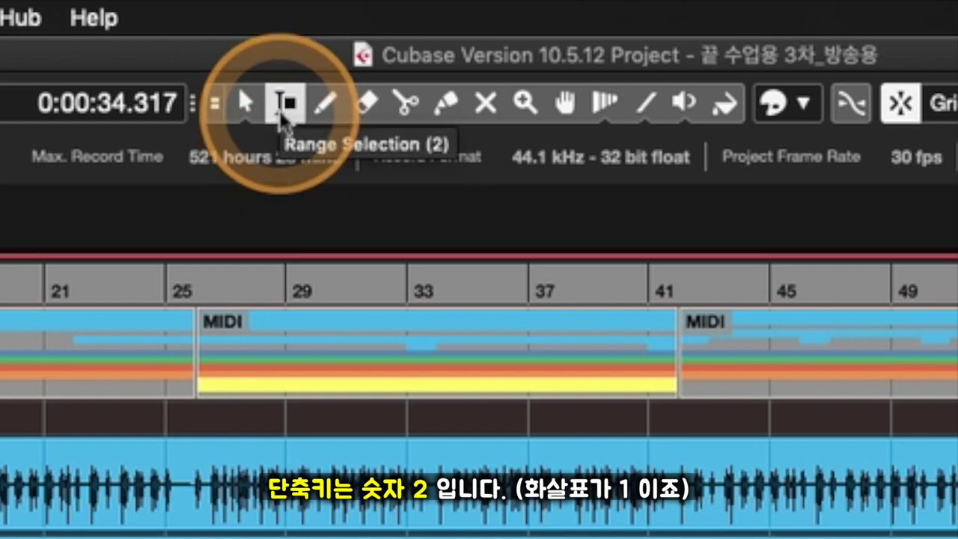
pyautogui.click(245, 103)
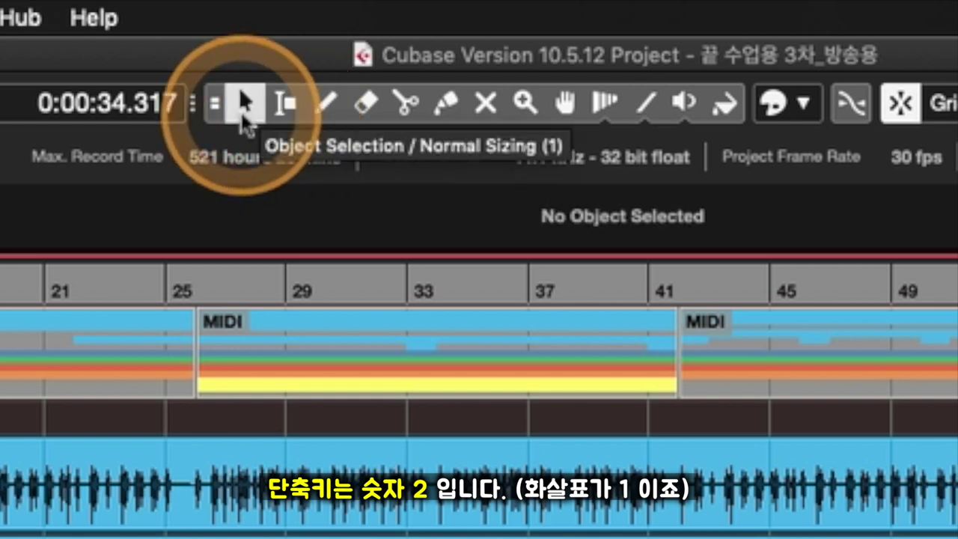
pyautogui.press('2')
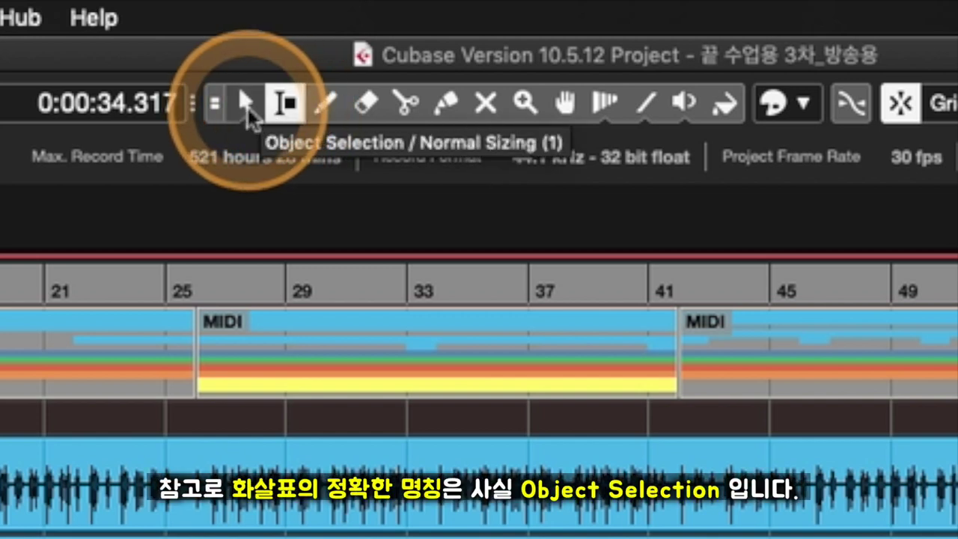
pyautogui.click(246, 103)
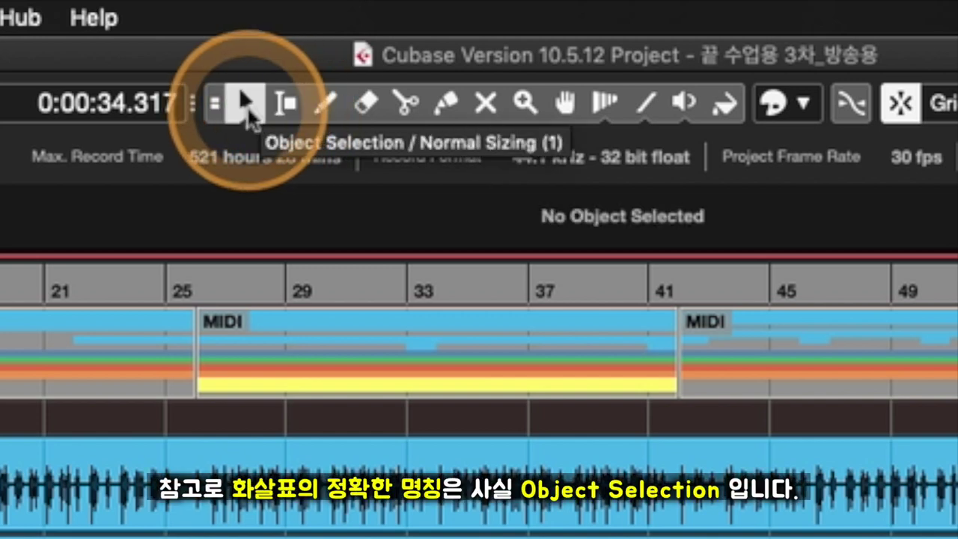
pyautogui.click(275, 109)
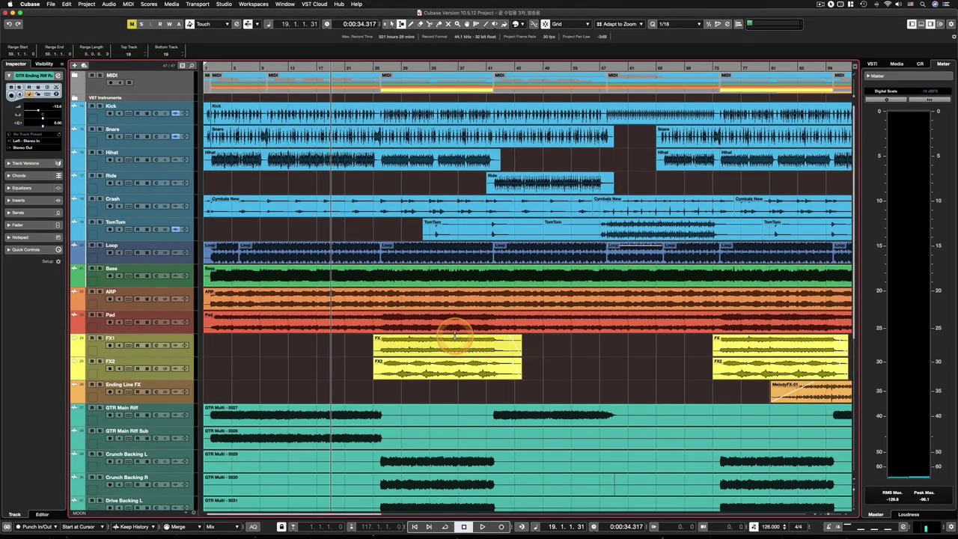
# Select the range from bar 25 to bar 45 on the GTR Multi - 0029 event and clear the selection.
pyautogui.scroll(-2, 454, 336)
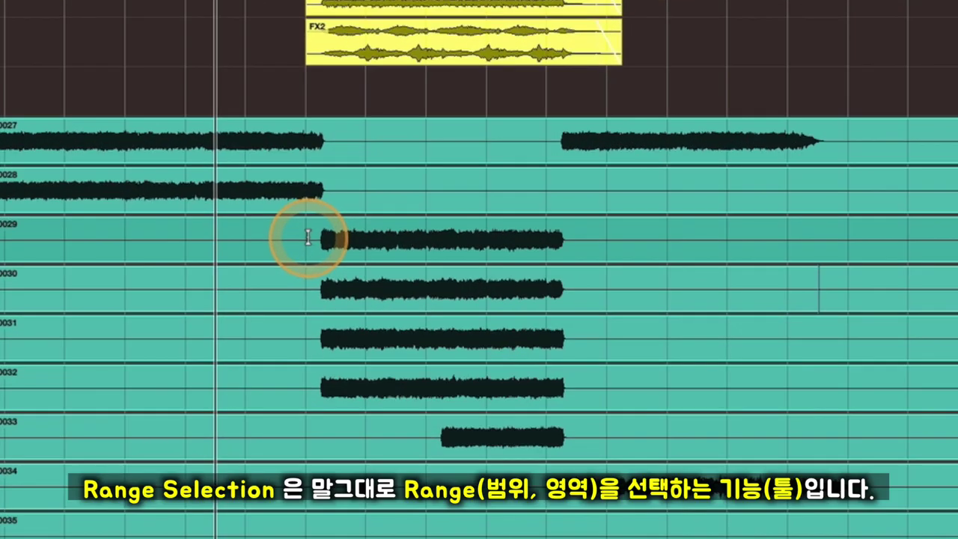
pyautogui.moveTo(306, 238); pyautogui.dragTo(608, 238)
pyautogui.click(284, 292)
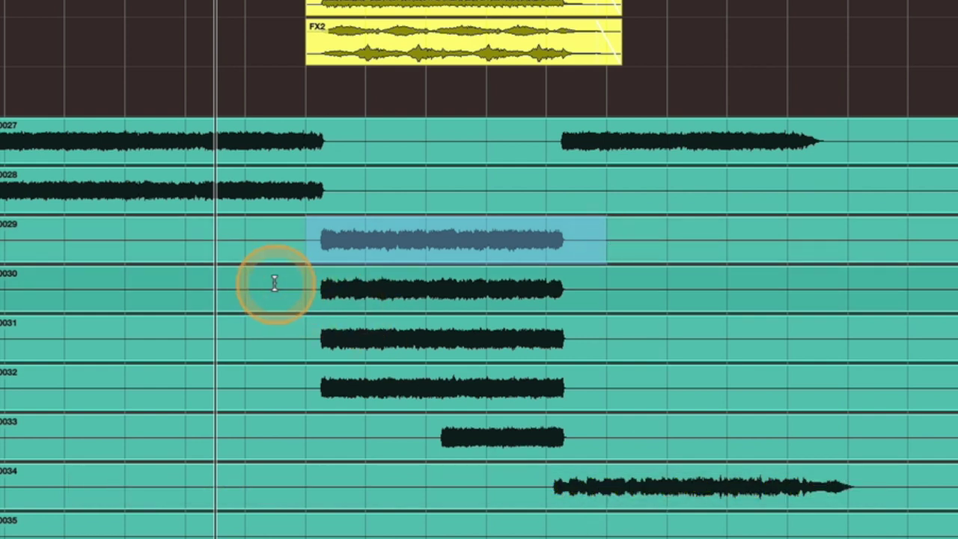
pyautogui.click(270, 246)
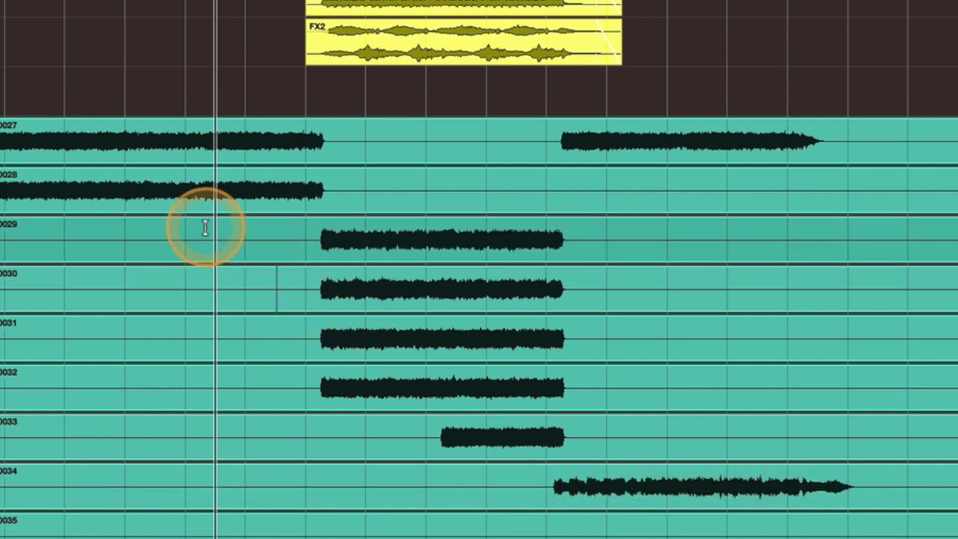
pyautogui.click(202, 291)
pyautogui.click(489, 257)
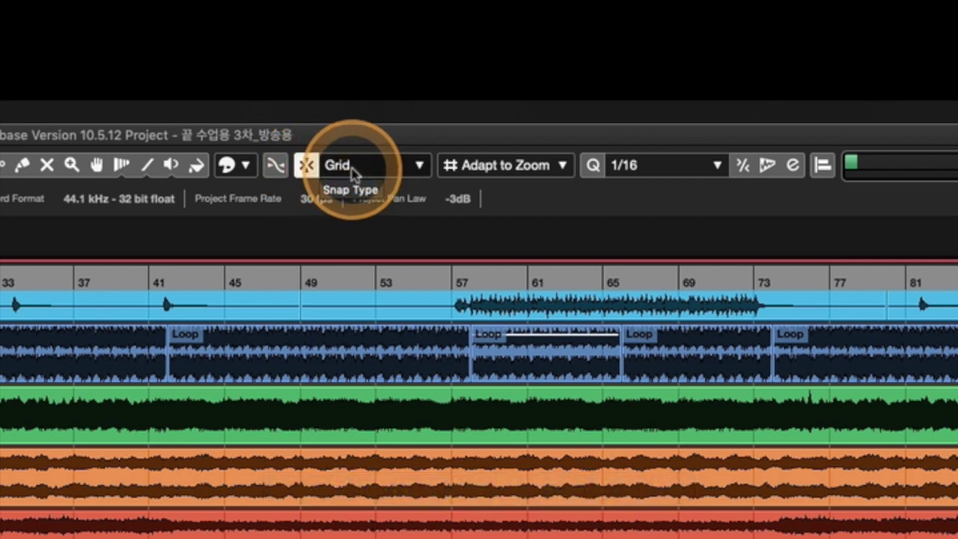
# Review the snap grid type options and keep Adapt to Zoom.
pyautogui.click(527, 167)
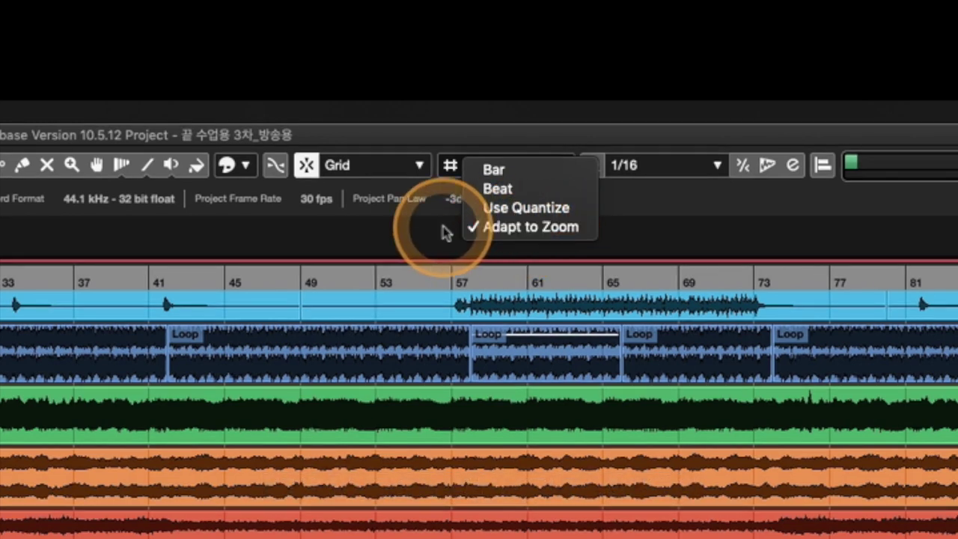
pyautogui.click(494, 227)
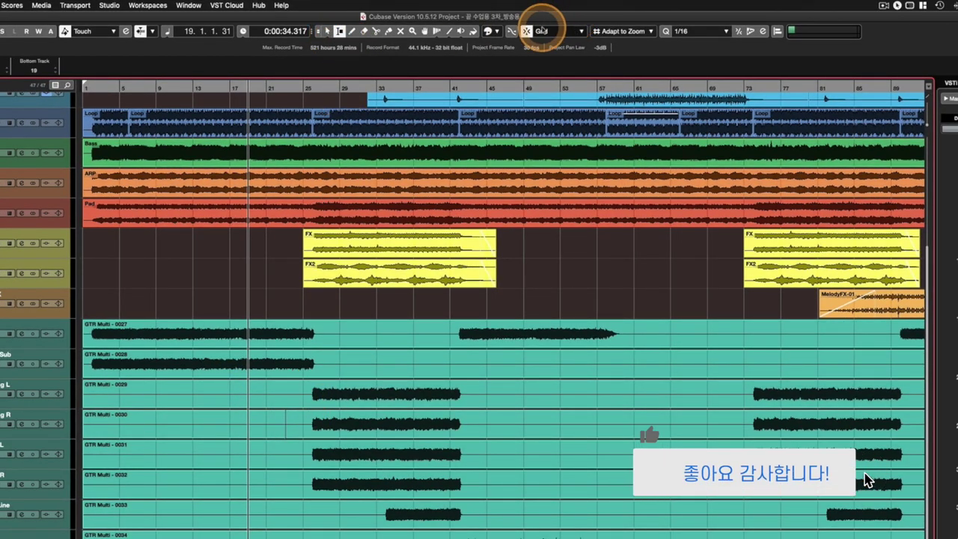
pyautogui.click(300, 402)
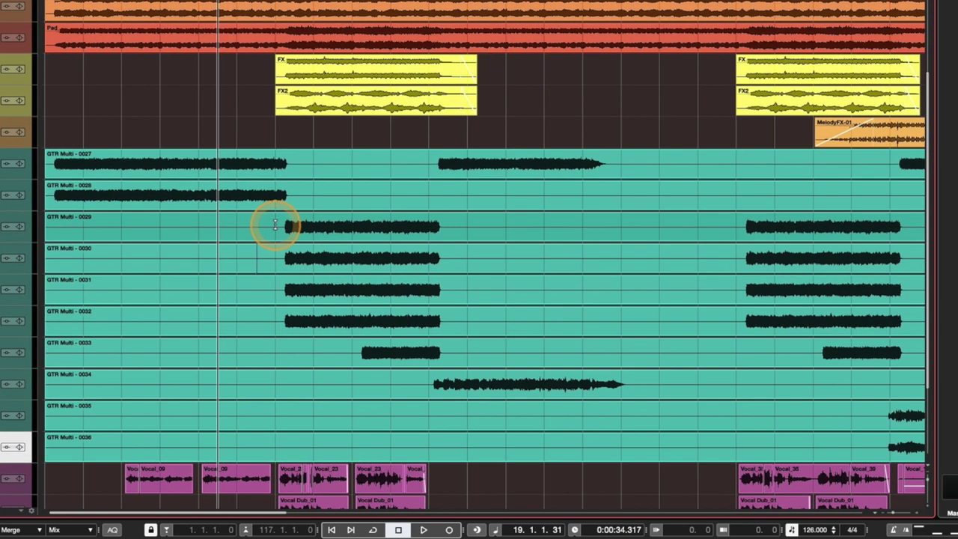
pyautogui.click(225, 219)
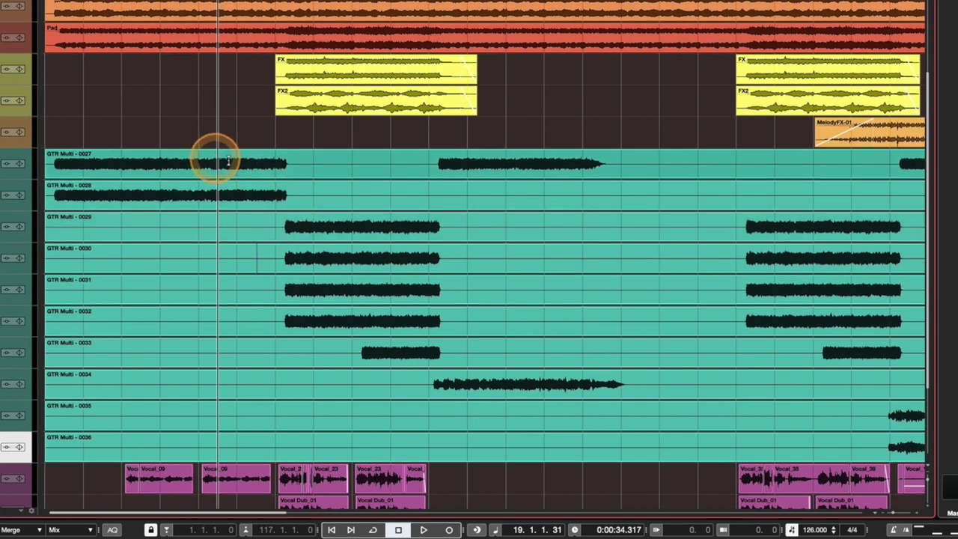
pyautogui.click(633, 255)
pyautogui.click(250, 216)
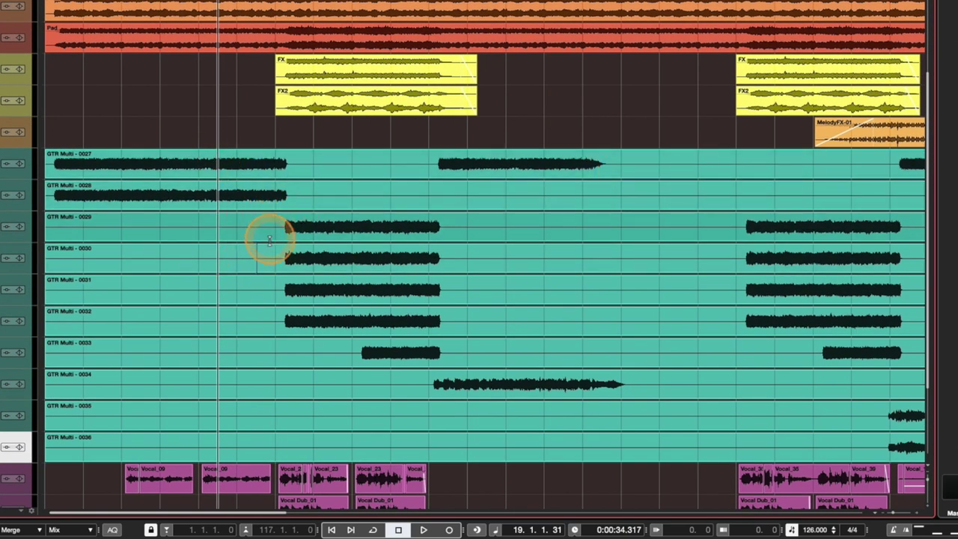
pyautogui.click(267, 413)
pyautogui.click(276, 440)
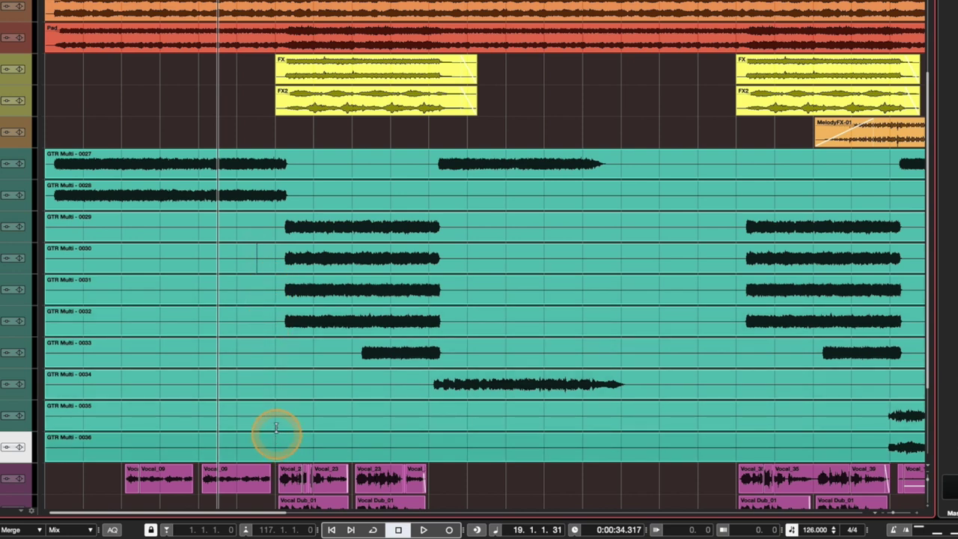
pyautogui.click(276, 256)
pyautogui.click(275, 241)
pyautogui.click(275, 293)
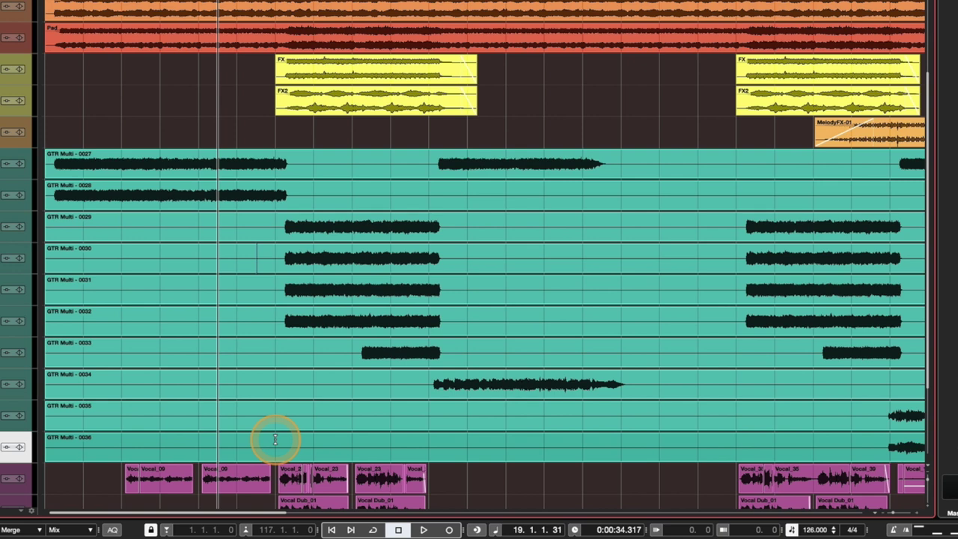
# Select the guitar events GTR Multi - 0029 through 0036 together and split them all at bar 25.
pyautogui.click(242, 229)
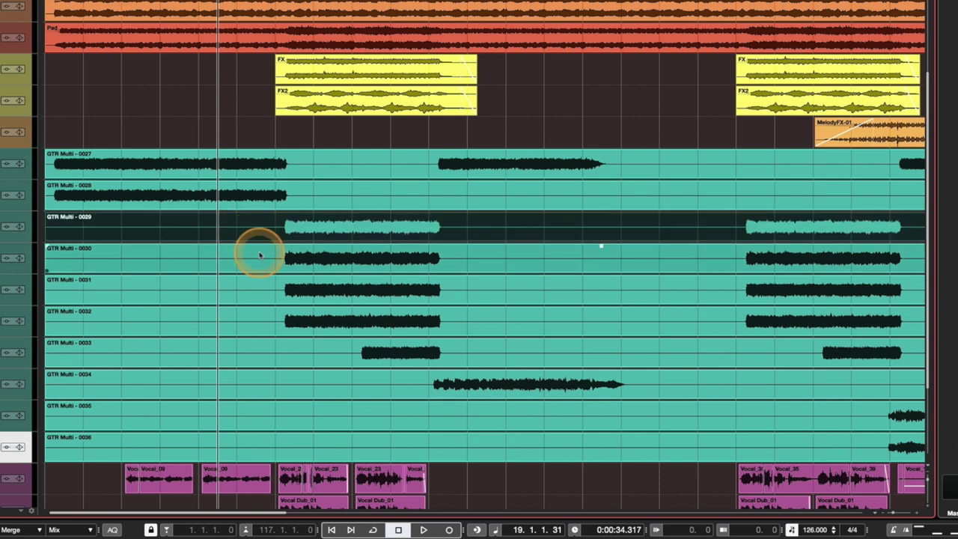
pyautogui.keyDown('shift'); pyautogui.click(257, 255); pyautogui.keyUp('shift')
pyautogui.keyDown('shift'); pyautogui.click(265, 289); pyautogui.keyUp('shift')
pyautogui.keyDown('shift'); pyautogui.click(265, 323); pyautogui.keyUp('shift')
pyautogui.keyDown('shift'); pyautogui.click(267, 354); pyautogui.keyUp('shift')
pyautogui.keyDown('shift'); pyautogui.click(270, 385); pyautogui.keyUp('shift')
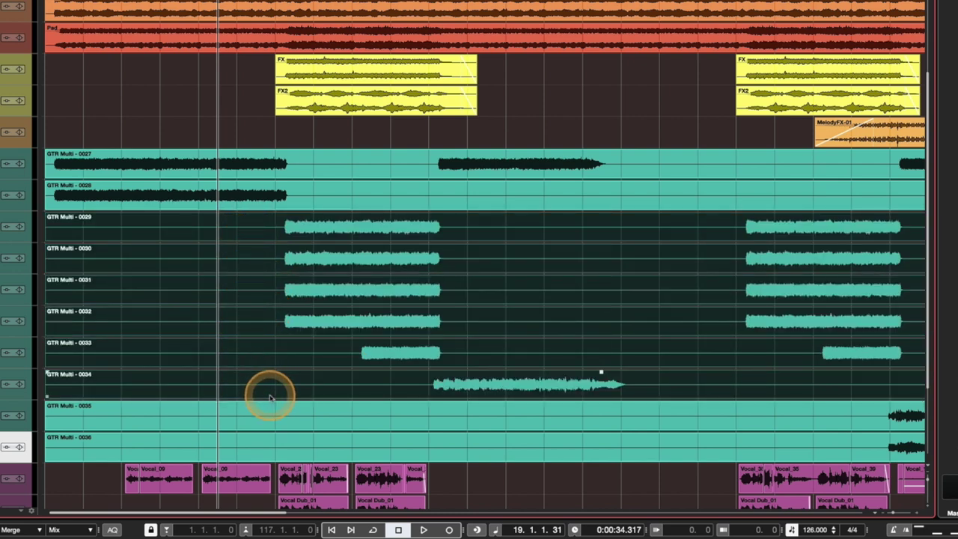
pyautogui.keyDown('shift'); pyautogui.click(272, 408); pyautogui.keyUp('shift')
pyautogui.keyDown('shift'); pyautogui.click(277, 440); pyautogui.keyUp('shift')
pyautogui.press('3')
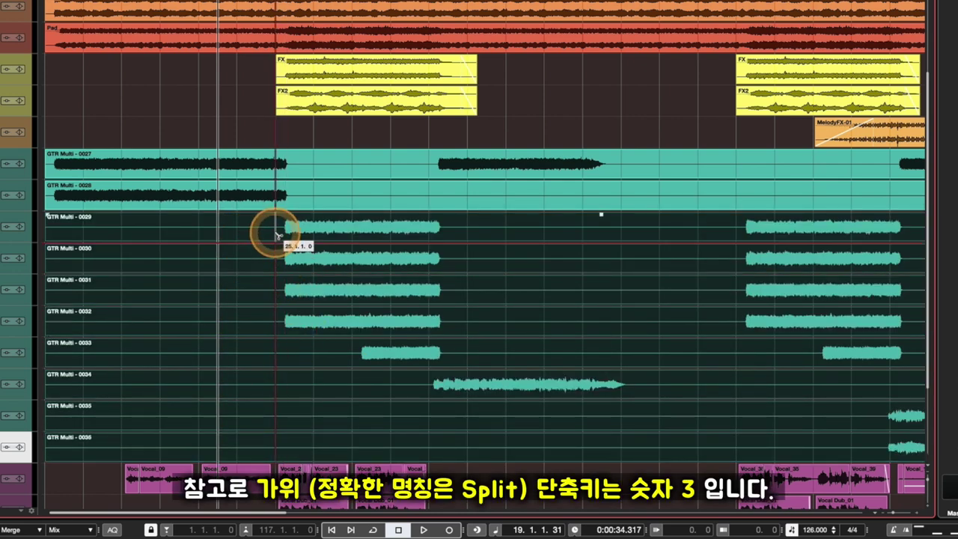
pyautogui.click(277, 231)
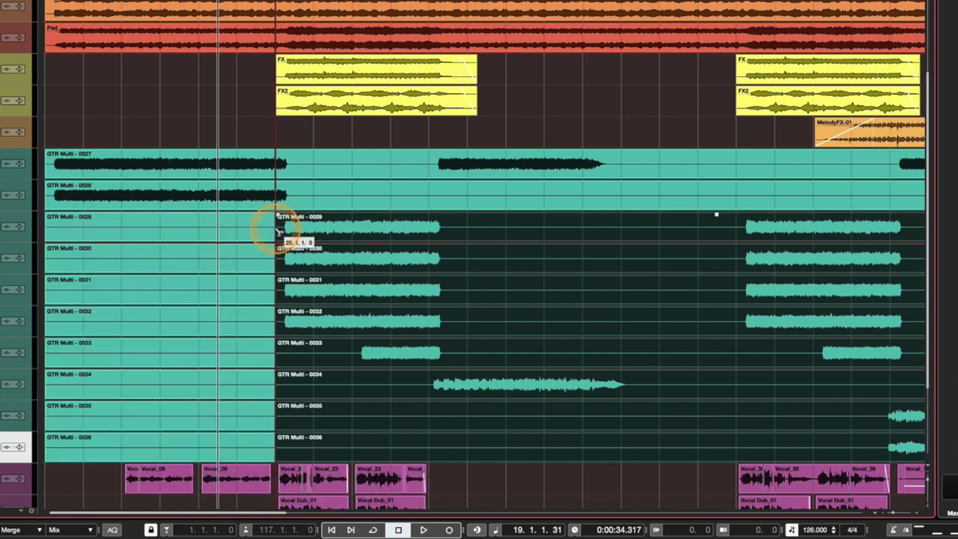
# Delete the silent pieces before bar 25 of GTR Multi - 0029 through 0036 using Object Selection.
pyautogui.press('1')
pyautogui.click(243, 235)
pyautogui.keyDown('shift'); pyautogui.click(245, 258); pyautogui.keyUp('shift')
pyautogui.keyDown('shift'); pyautogui.click(238, 291); pyautogui.keyUp('shift')
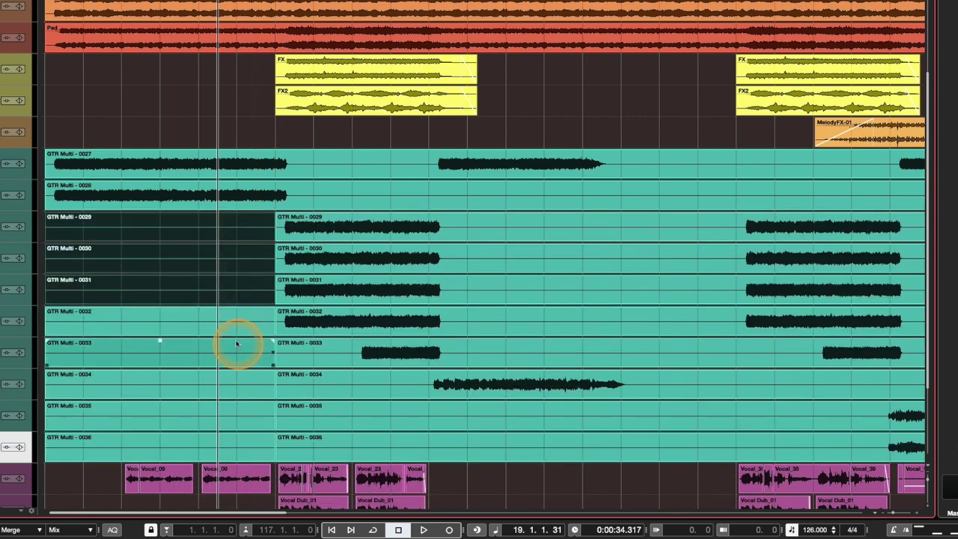
pyautogui.keyDown('shift'); pyautogui.click(229, 322); pyautogui.keyUp('shift')
pyautogui.keyDown('shift'); pyautogui.click(242, 449); pyautogui.keyUp('shift')
pyautogui.keyDown('shift'); pyautogui.click(232, 417); pyautogui.keyUp('shift')
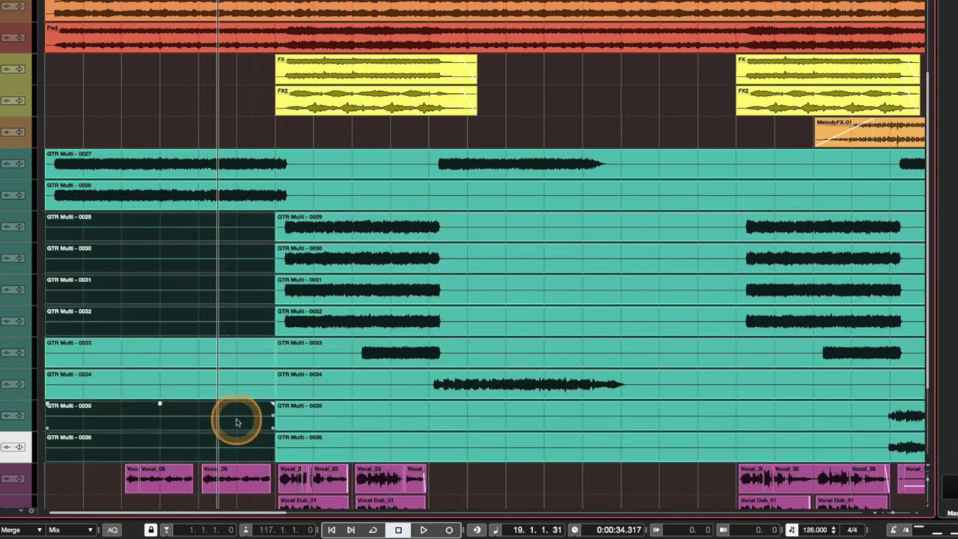
pyautogui.keyDown('shift'); pyautogui.click(229, 382); pyautogui.keyUp('shift')
pyautogui.keyDown('shift'); pyautogui.click(230, 354); pyautogui.keyUp('shift')
pyautogui.press('Delete')
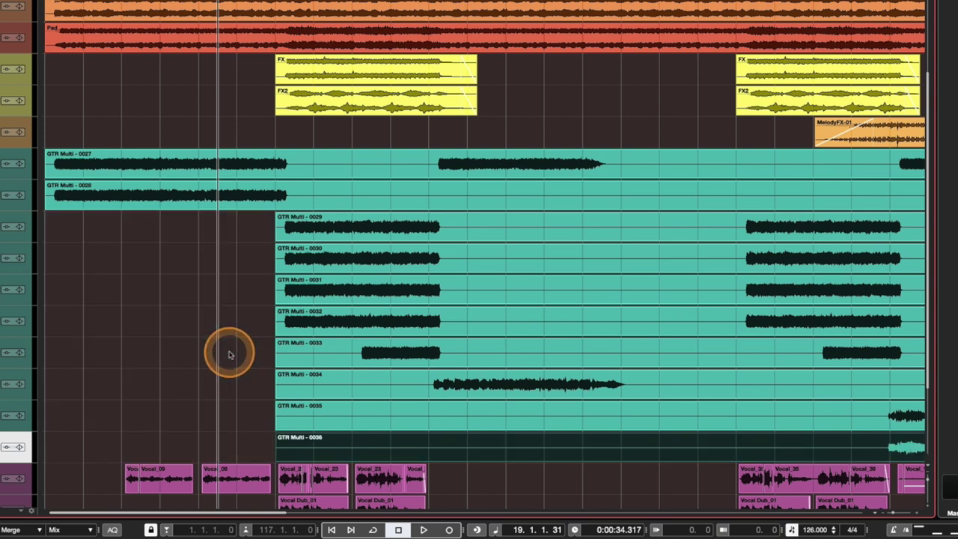
# Undo the deletion of the silent guitar pieces and the split at bar 25.
pyautogui.hotkey('ctrl', 'z')
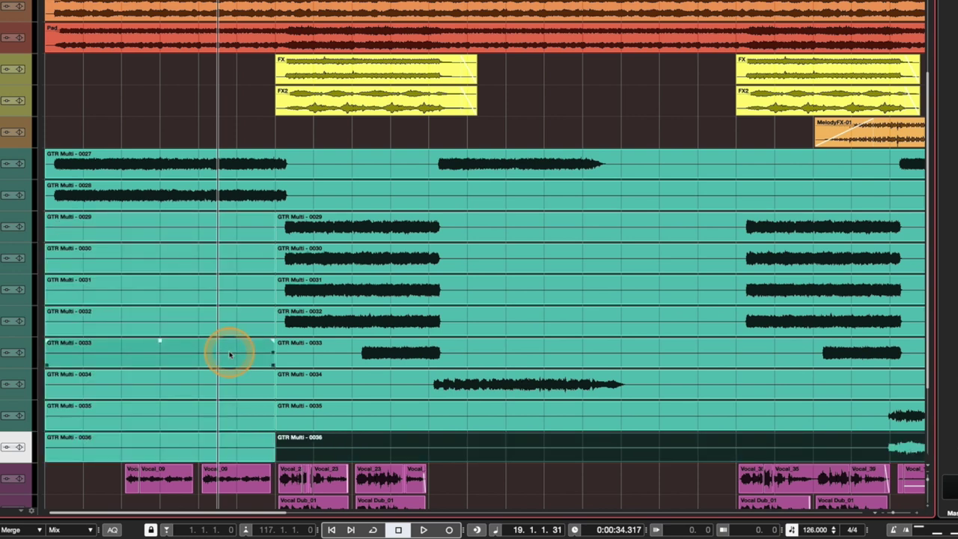
pyautogui.hotkey('ctrl', 'z')
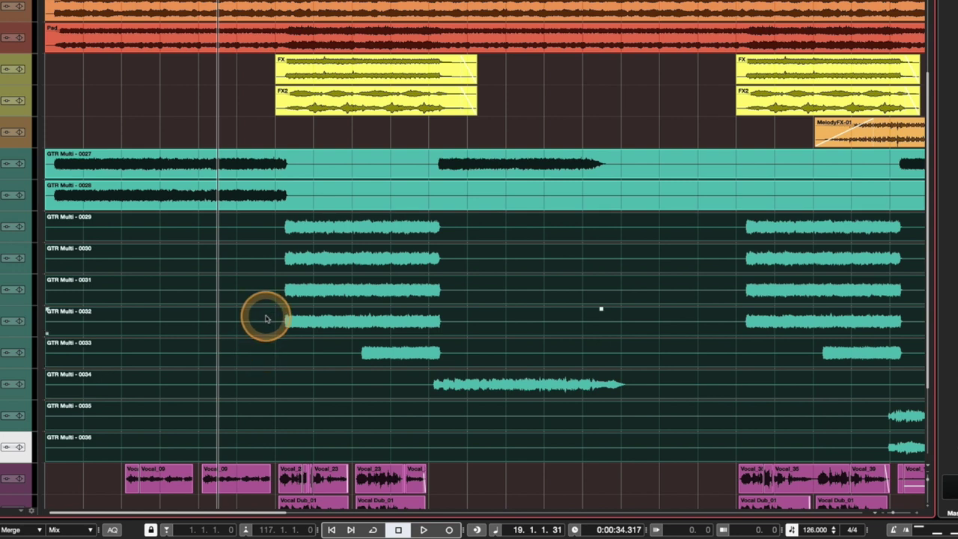
# With Range Selection, delete the silence from bar 1 to bar 25 across GTR Multi - 0029 through 0036.
pyautogui.press('2')
pyautogui.click(267, 224)
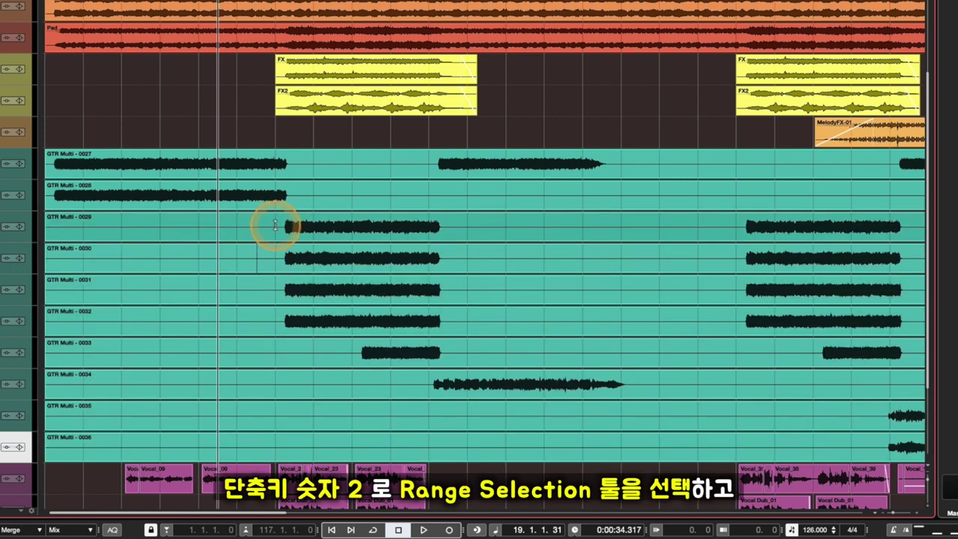
pyautogui.moveTo(274, 224); pyautogui.dragTo(45, 443)
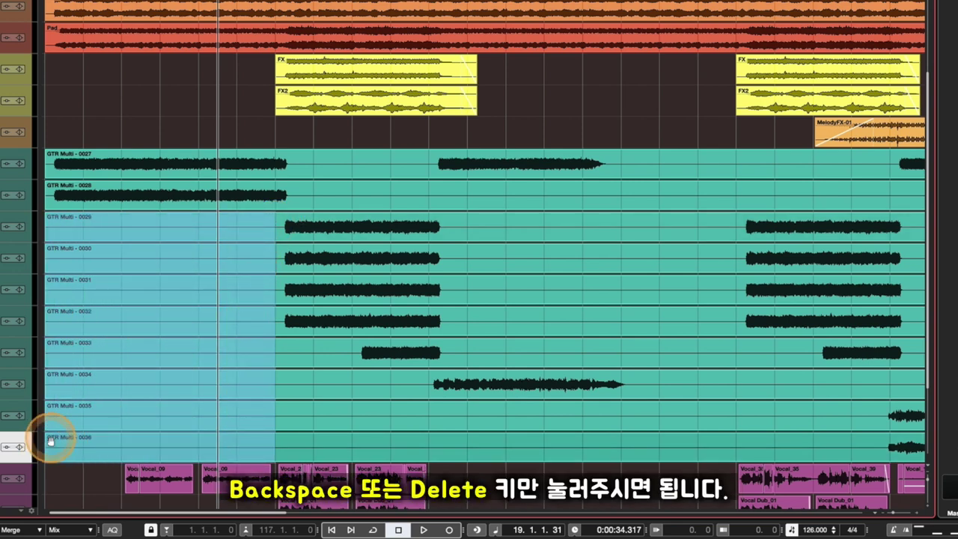
pyautogui.press('Delete')
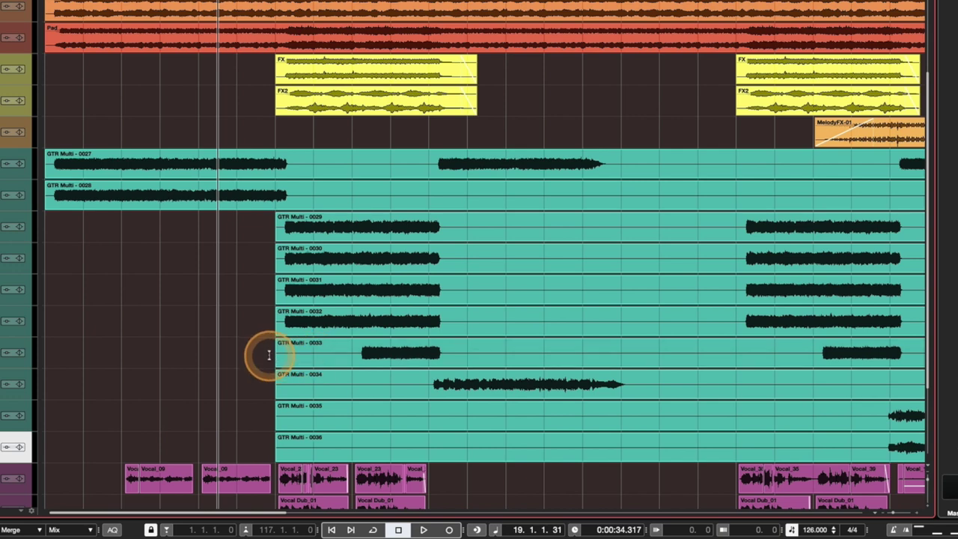
# Delete the leading silence up to bar 33 on GTR Multi - 0033 through 0036 and up to bar 41 on 0034 through 0036.
pyautogui.moveTo(265, 359); pyautogui.dragTo(352, 439)
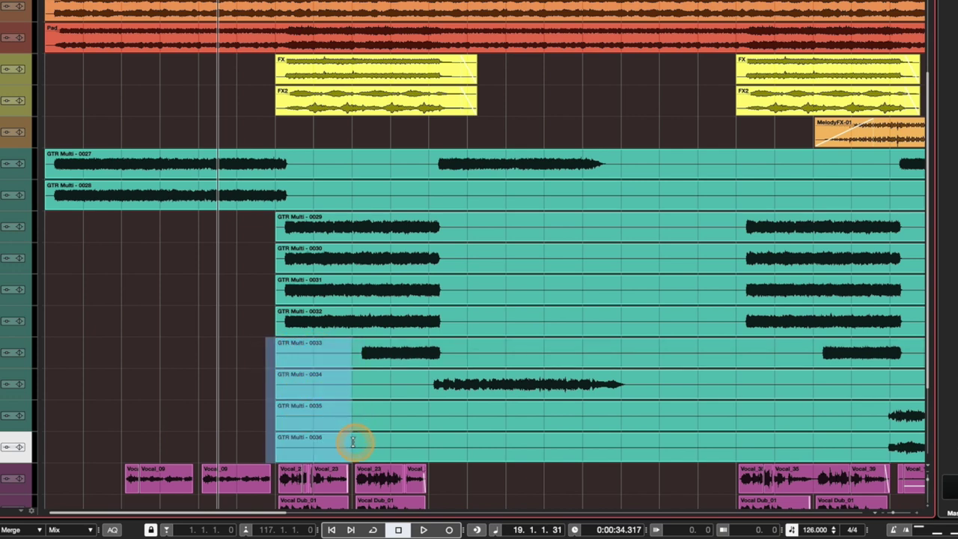
pyautogui.press('Delete')
pyautogui.moveTo(353, 372); pyautogui.dragTo(431, 455)
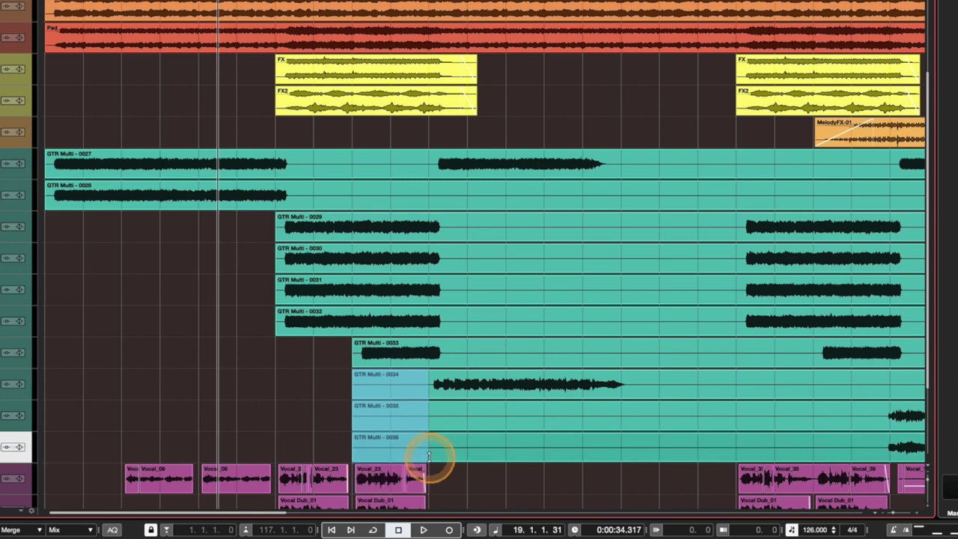
pyautogui.press('Delete')
# Delete the silent range from bar 45 to about bar 72 across GTR Multi - 0029 through 0033.
pyautogui.moveTo(467, 230); pyautogui.dragTo(723, 353)
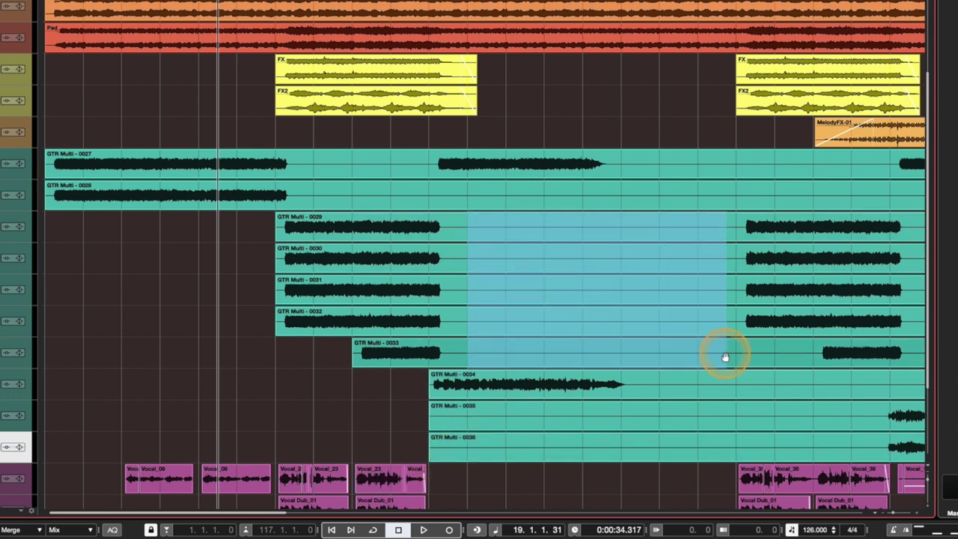
pyautogui.press('Delete')
# Delete the silent range from about bar 27 to bar 41 across GTR Multi - 0027 and 0028.
pyautogui.click(296, 163)
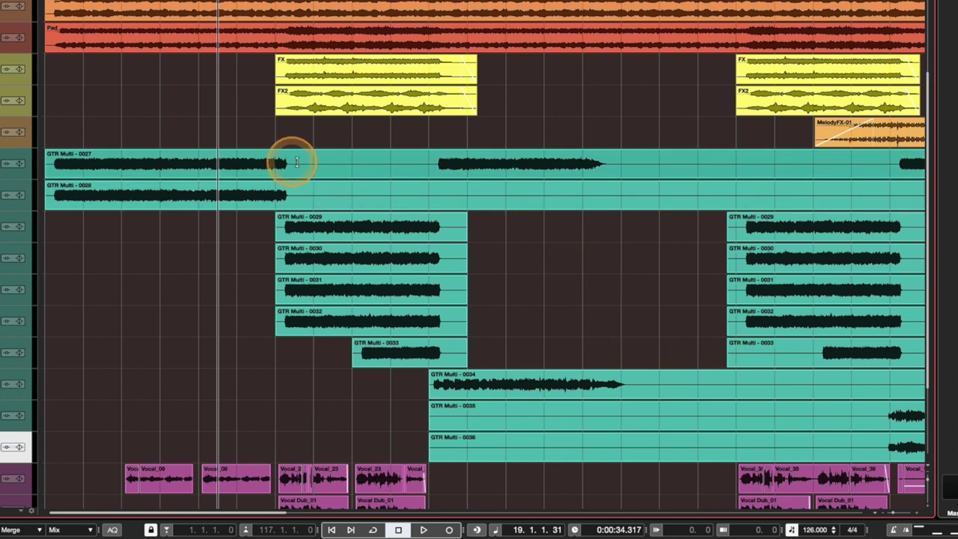
pyautogui.moveTo(302, 163); pyautogui.dragTo(429, 203)
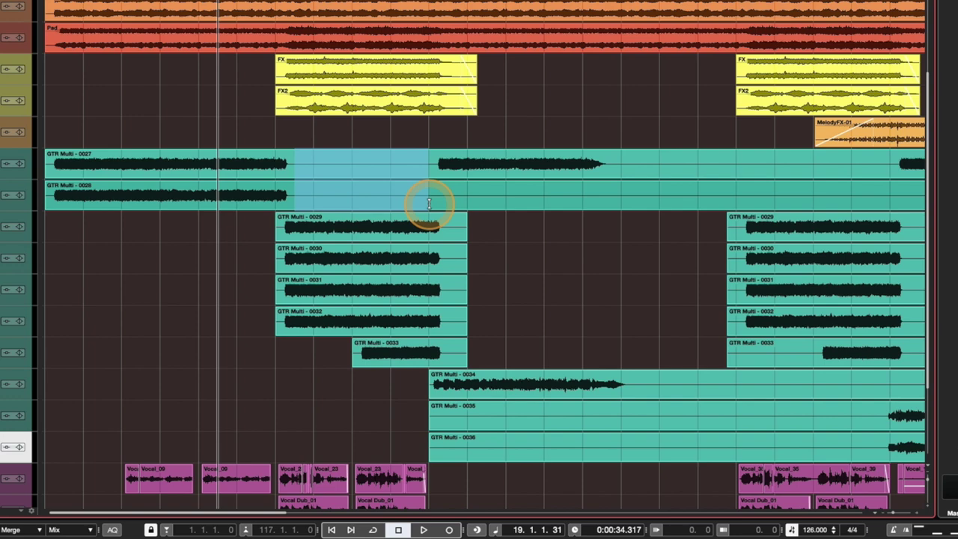
pyautogui.press('Delete')
# Delete the silent tail of GTR Multi - 0027 and 0028 from bar 26 beat 2, and the lead-in of 0029 through 0032 just before bar 26.
pyautogui.press('h')
pyautogui.press('h')
pyautogui.press('h')
pyautogui.press('h')
pyautogui.press('h')
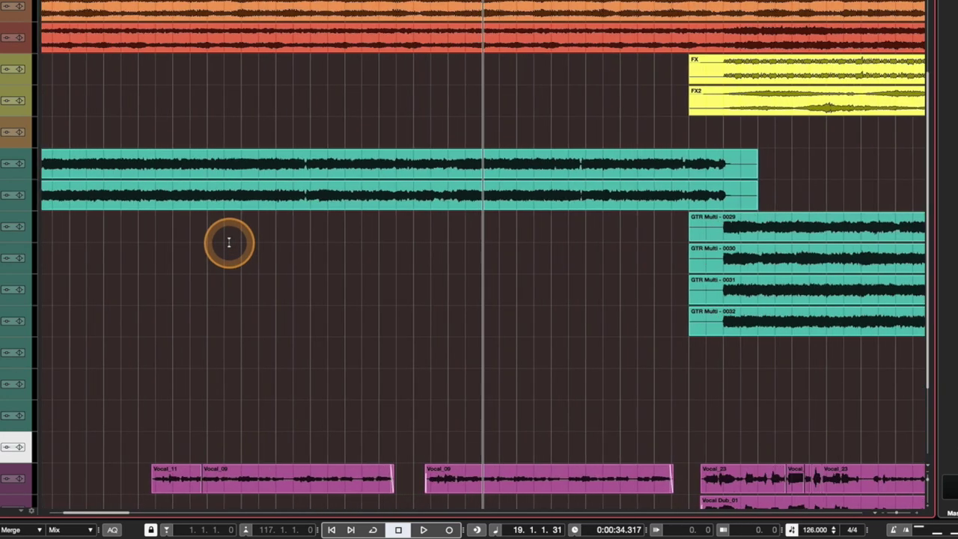
pyautogui.press('h')
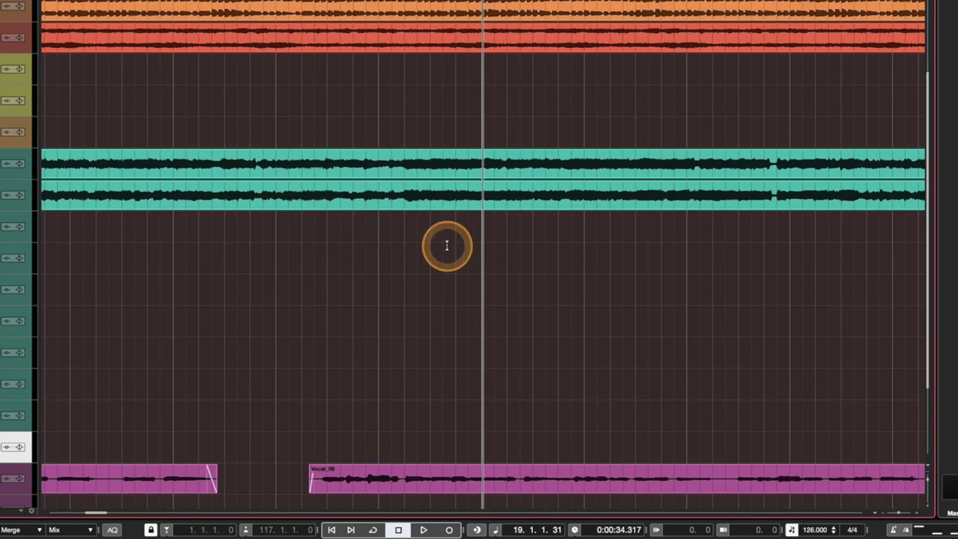
pyautogui.hscroll(5, 447, 246)
pyautogui.press('h')
pyautogui.hscroll(2, 472, 206)
pyautogui.click(446, 193)
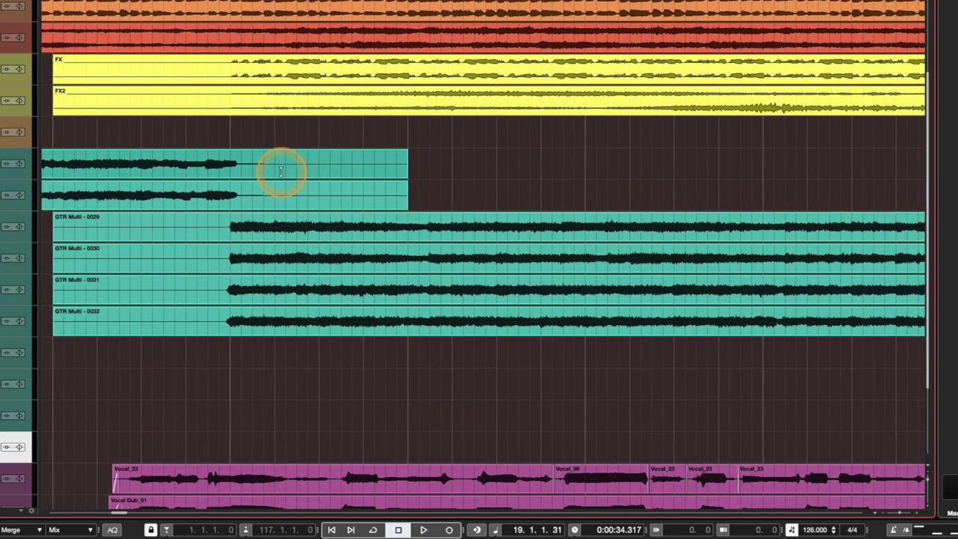
pyautogui.moveTo(275, 163); pyautogui.dragTo(470, 190)
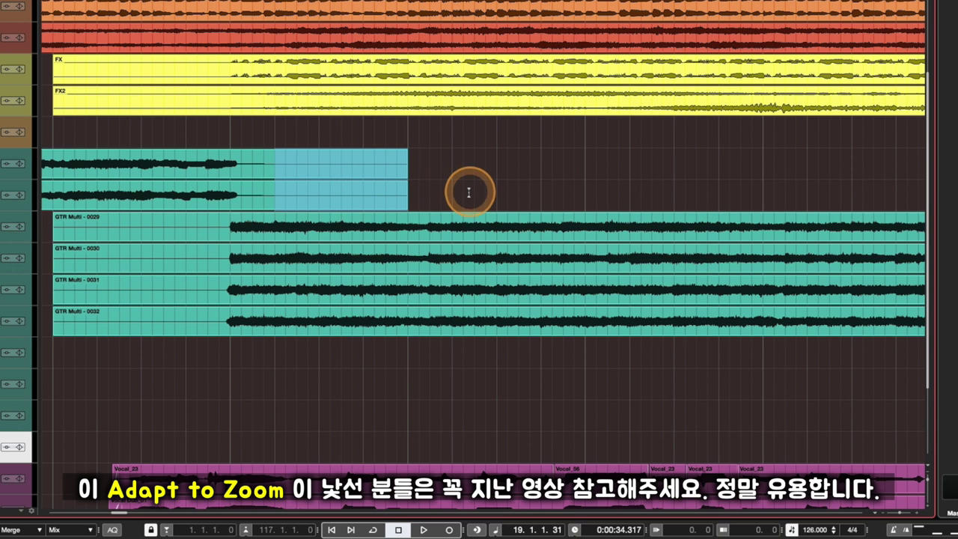
pyautogui.click(398, 201)
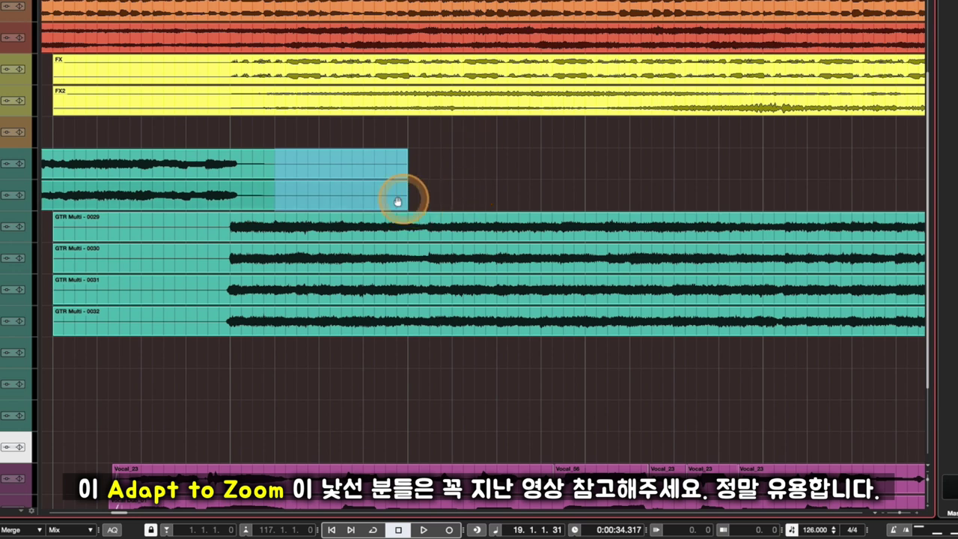
pyautogui.press('Delete')
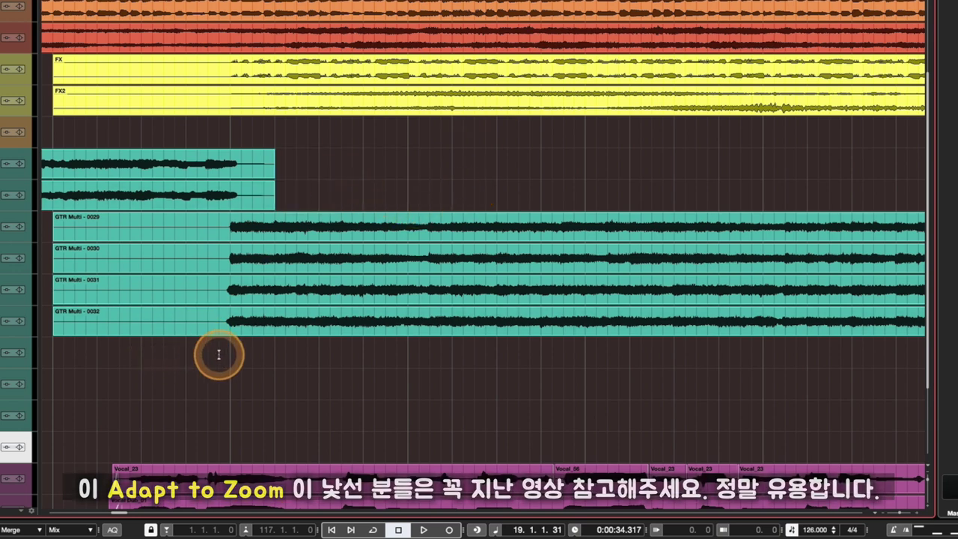
pyautogui.moveTo(219, 355); pyautogui.dragTo(46, 238)
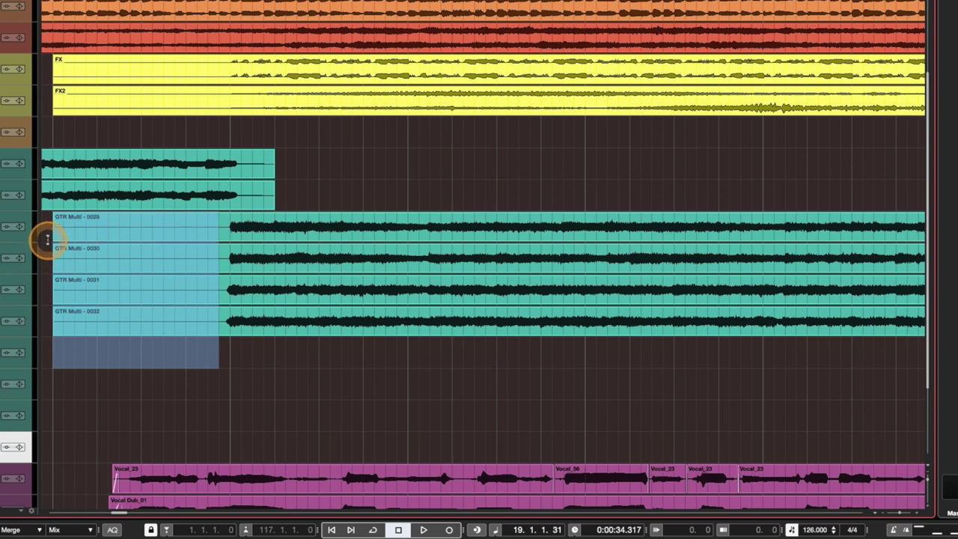
pyautogui.press('Delete')
# Copy the range from bar 41 to bar 61 on GTR Multi - 0027 so that the duplicate starts at bar 65.
pyautogui.press('g')
pyautogui.press('g')
pyautogui.press('g')
pyautogui.press('g')
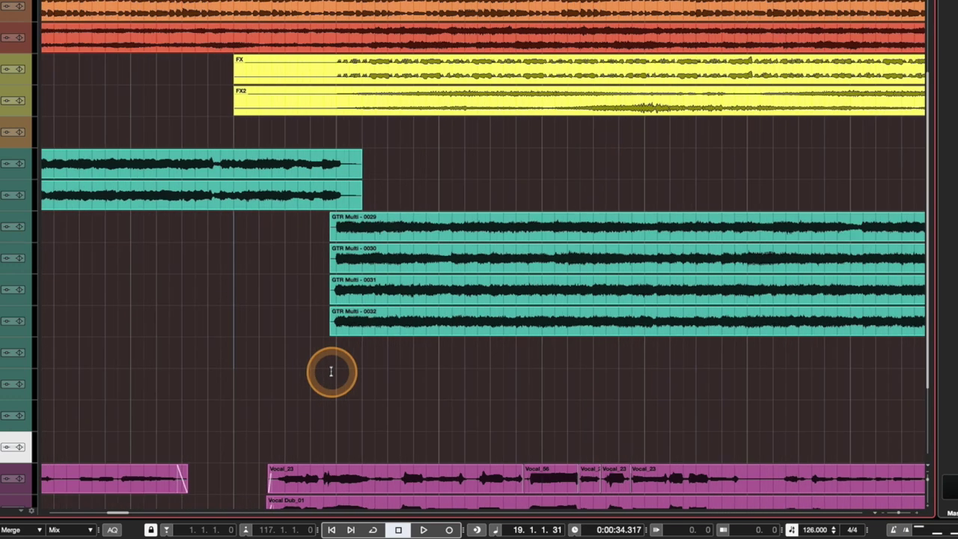
pyautogui.press('g')
pyautogui.press('g')
pyautogui.press('g')
pyautogui.press('g')
pyautogui.press('g')
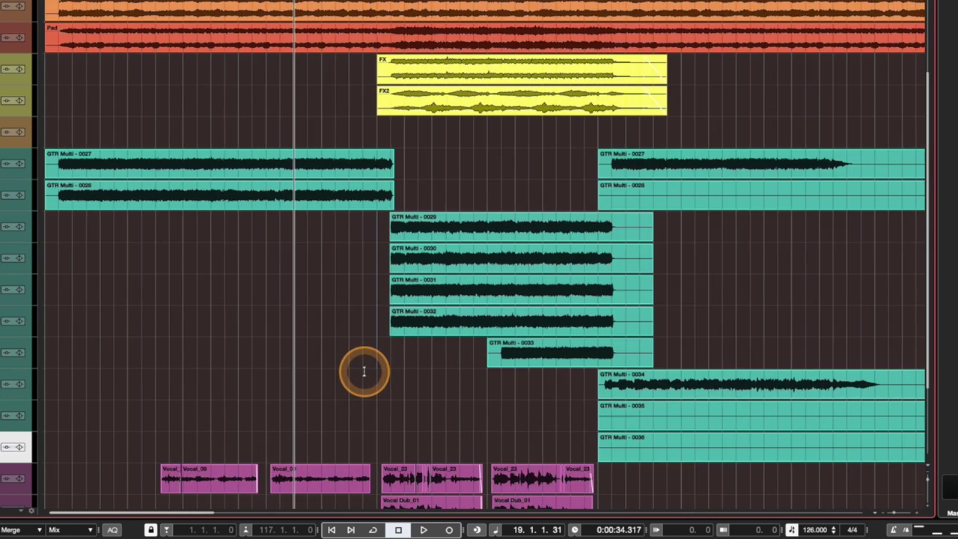
pyautogui.press('g')
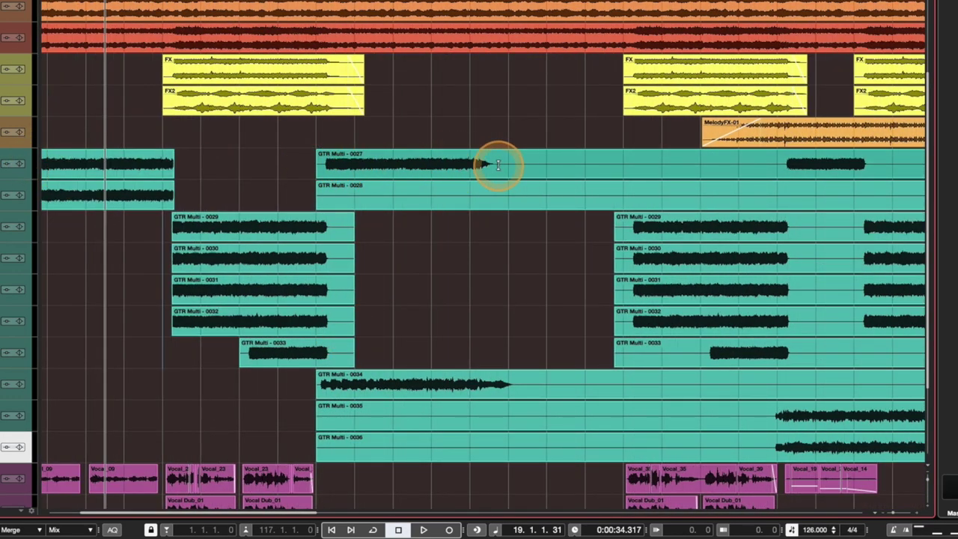
pyautogui.moveTo(507, 162); pyautogui.dragTo(310, 161)
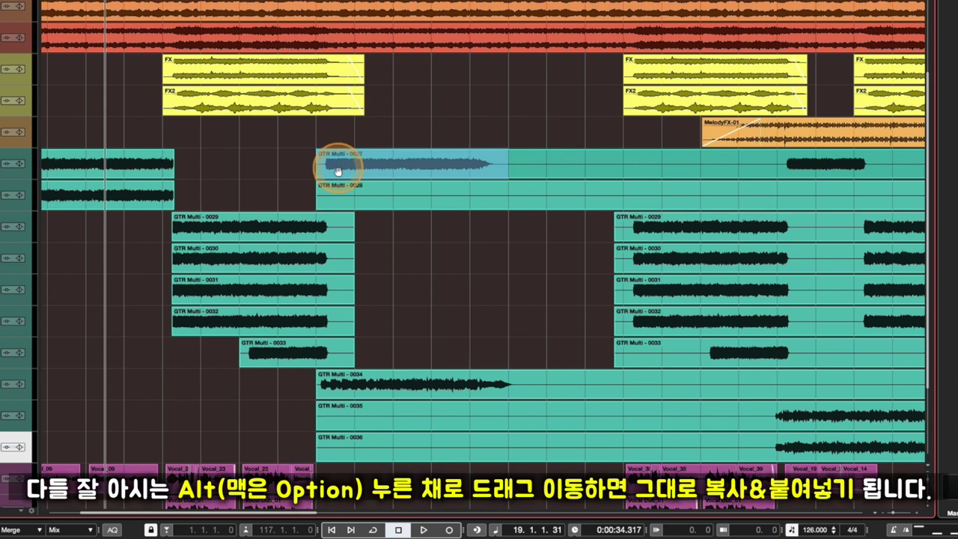
pyautogui.moveTo(348, 174); pyautogui.dragTo(578, 176)
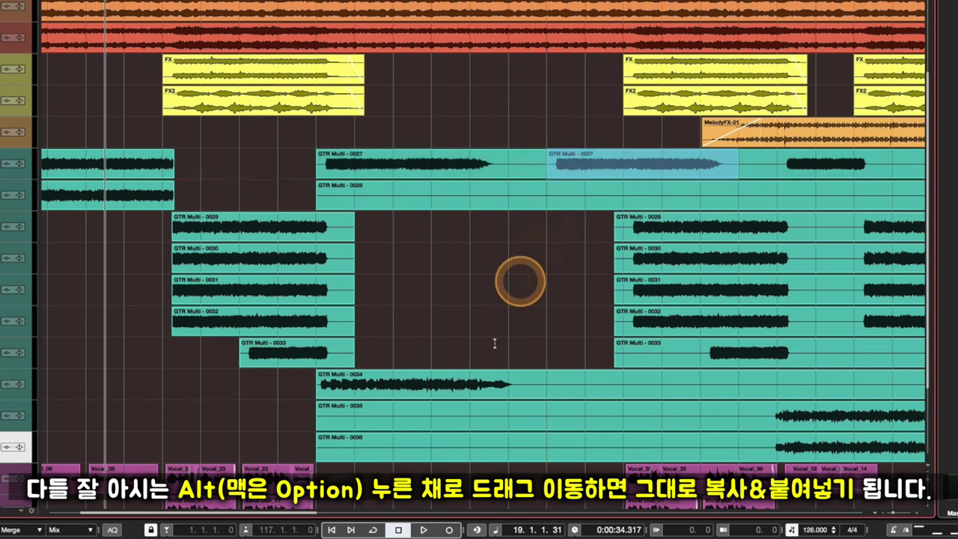
pyautogui.click(519, 267)
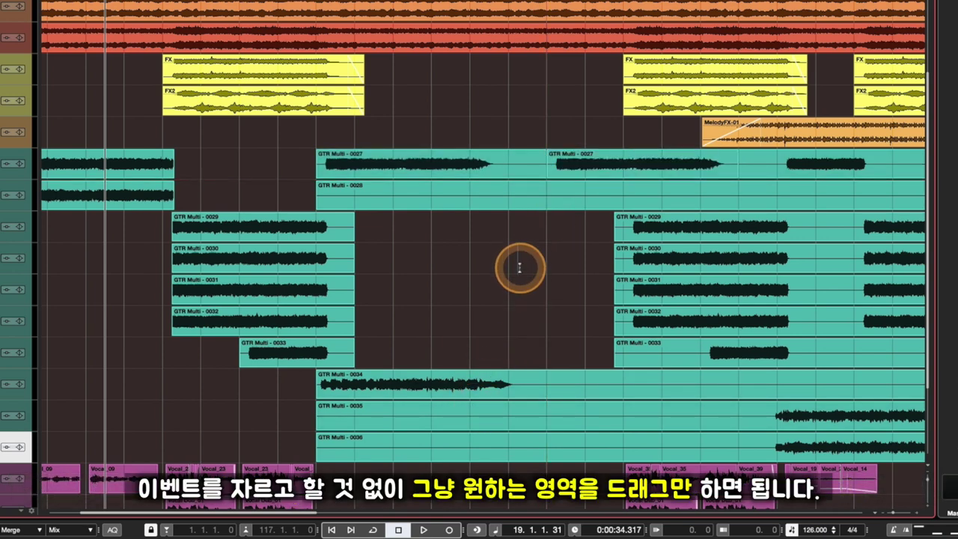
# Undo the copy on GTR Multi - 0027 and split the event at the borders of the bar 41 to 61 range.
pyautogui.hotkey('ctrl', 'z')
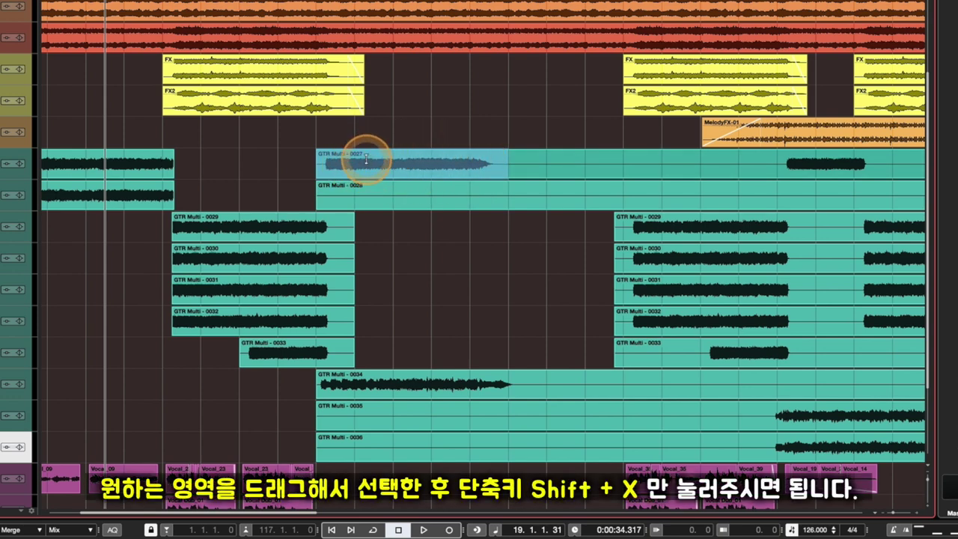
pyautogui.click(498, 295)
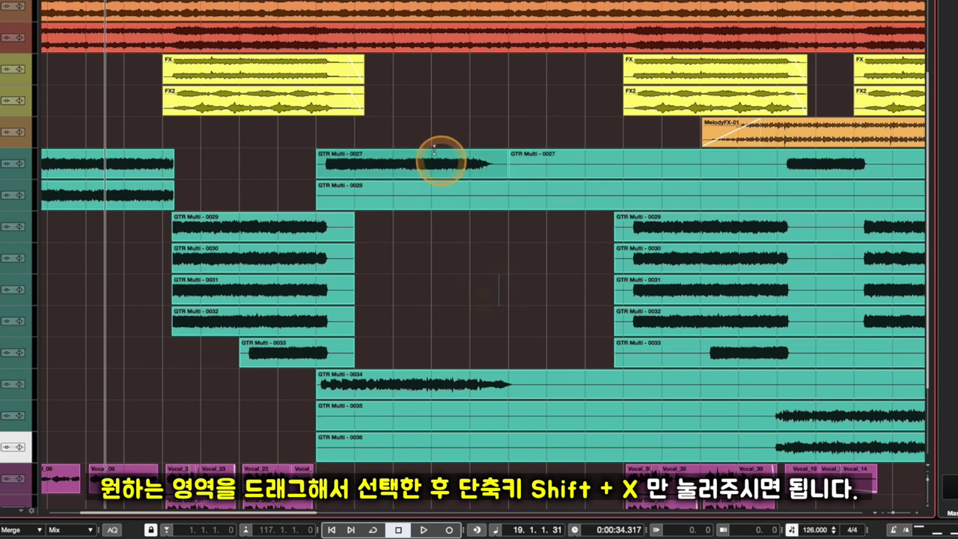
# Extend the start of the GTR Multi - 0034 event back to bar 1.
pyautogui.hscroll(5, 483, 273)
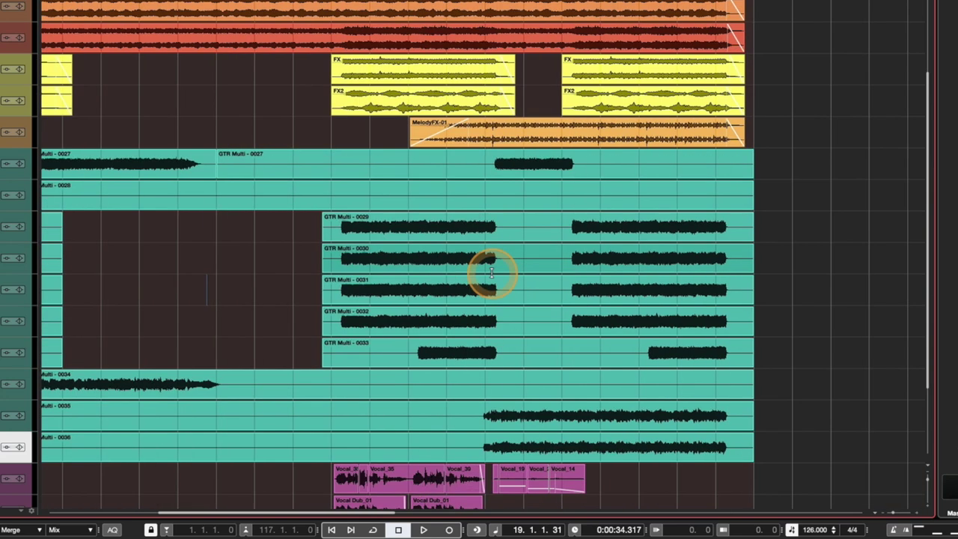
pyautogui.scroll(-4, 490, 289)
pyautogui.hscroll(-6, 442, 297)
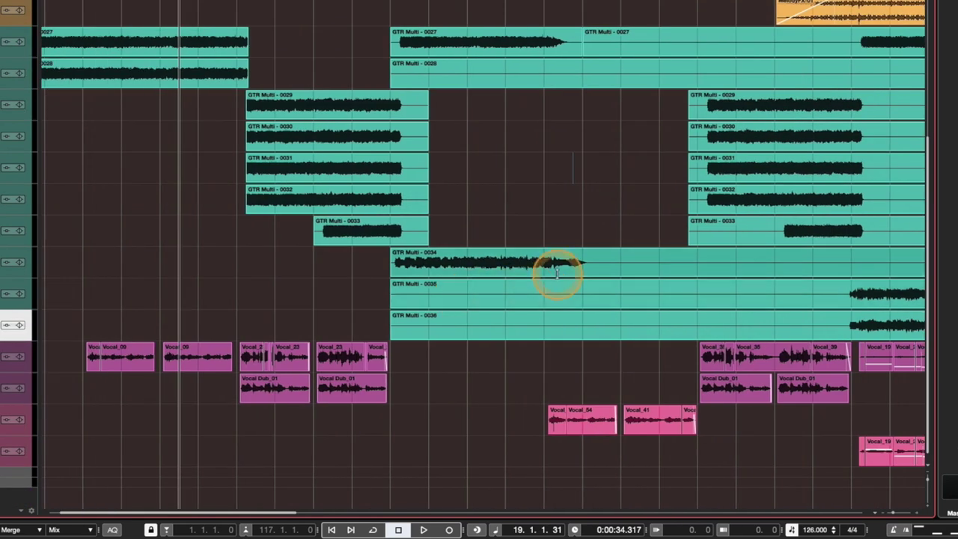
pyautogui.click(395, 273)
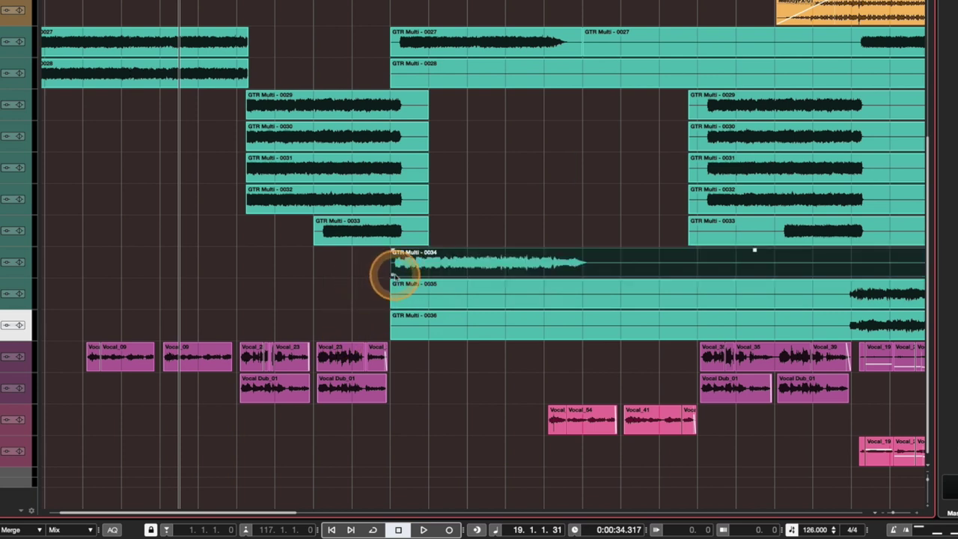
pyautogui.moveTo(392, 276); pyautogui.dragTo(45, 284)
pyautogui.click(372, 306)
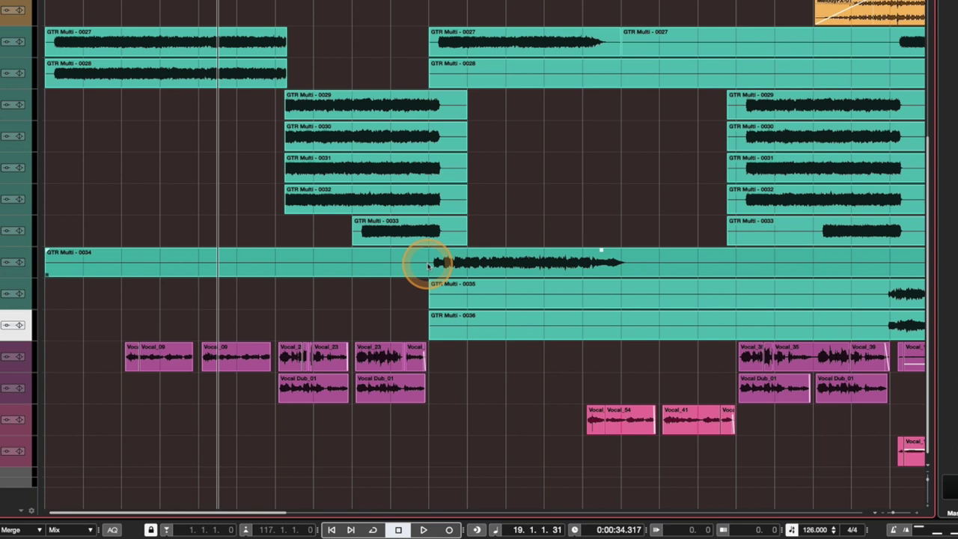
# Split GTR Multi - 0034 at both ends of a range from bar 41 to about bar 63.
pyautogui.moveTo(427, 263); pyautogui.dragTo(627, 270)
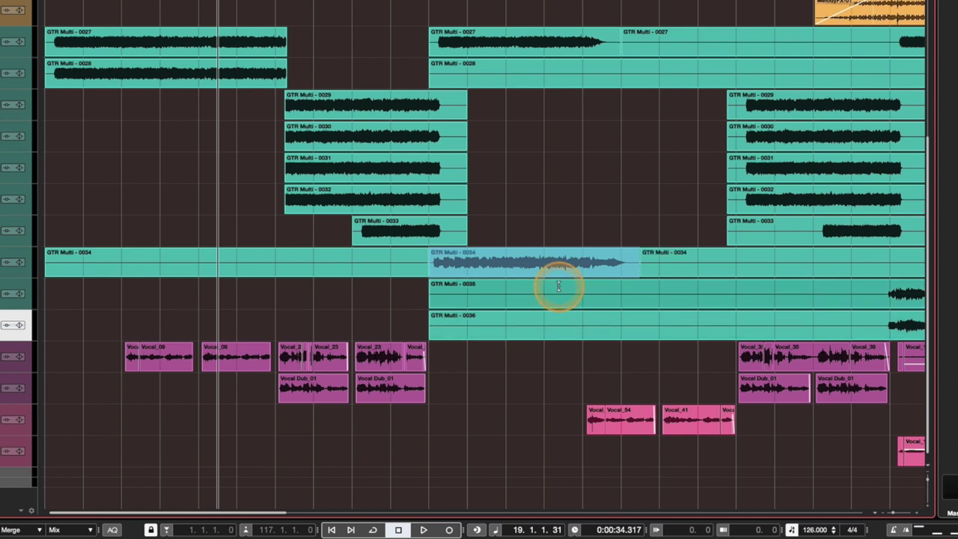
pyautogui.press('1')
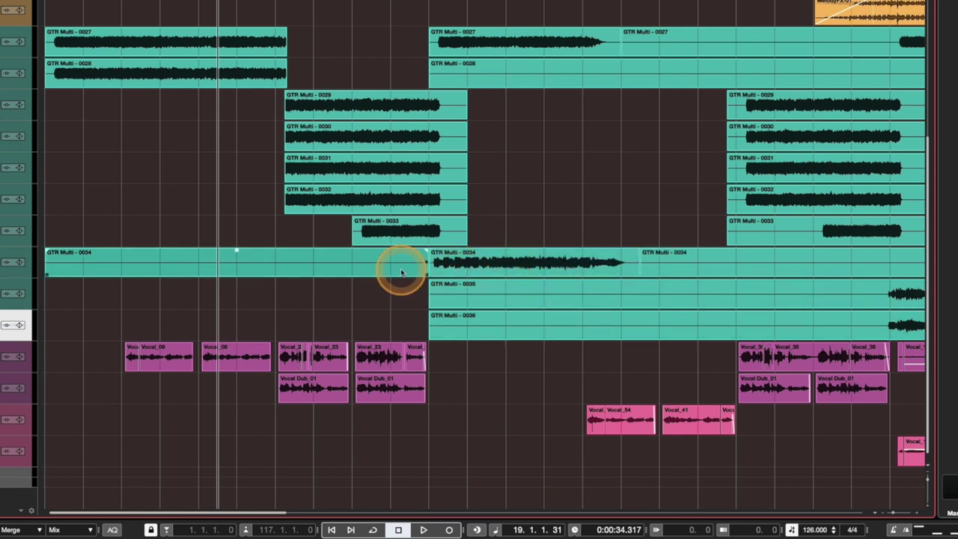
pyautogui.click(866, 282)
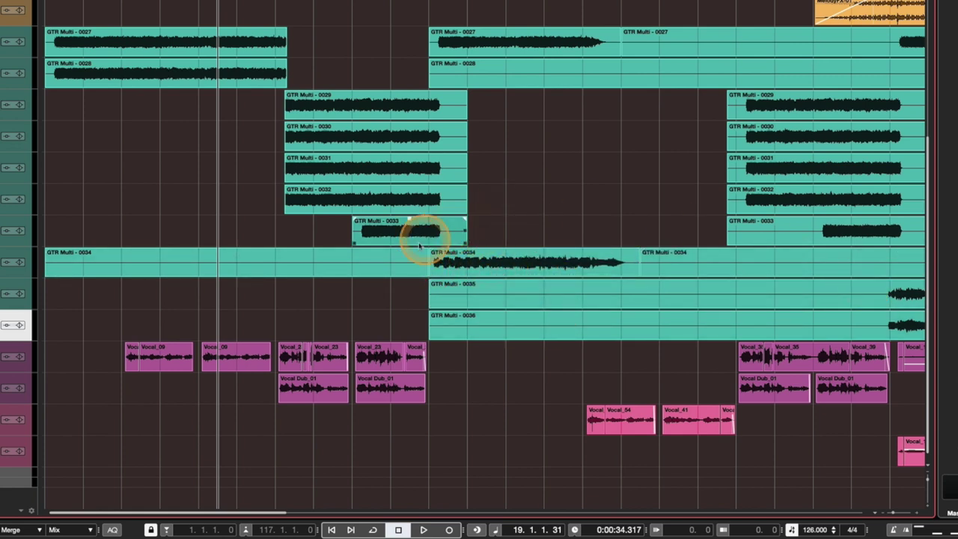
pyautogui.click(431, 268)
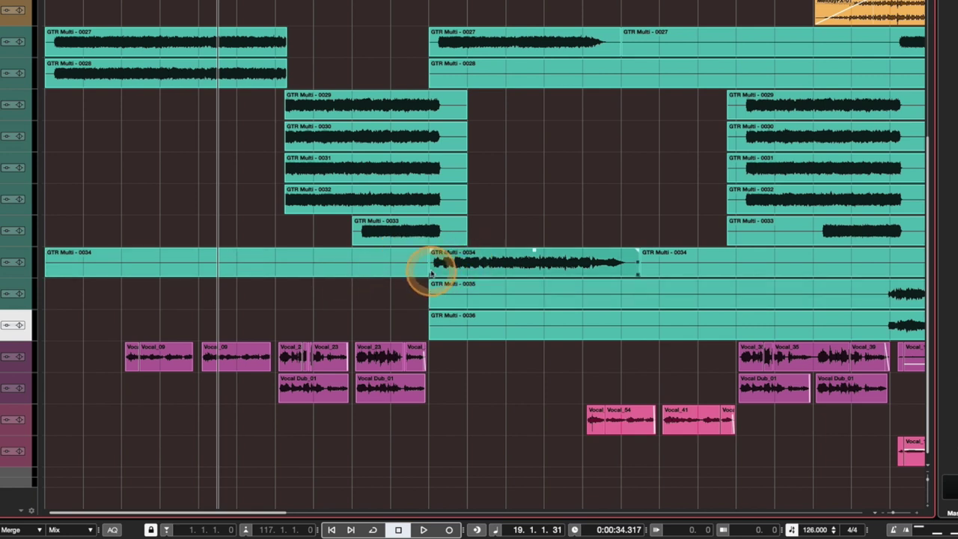
pyautogui.click(581, 222)
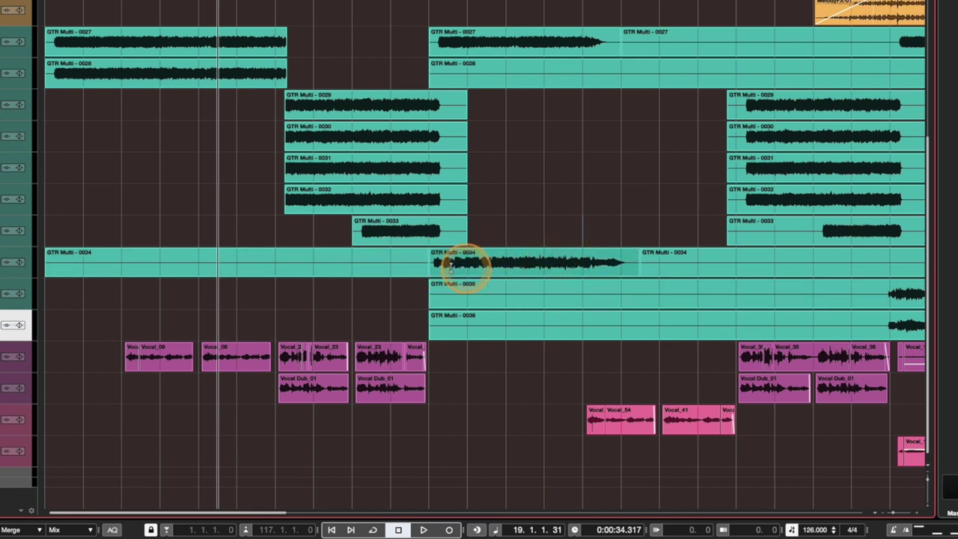
# Delete the silent range from bar 41 to about bar 88 across GTR Multi - 0035 and 0036.
pyautogui.click(450, 292)
pyautogui.moveTo(413, 291); pyautogui.dragTo(875, 331)
pyautogui.press('Delete')
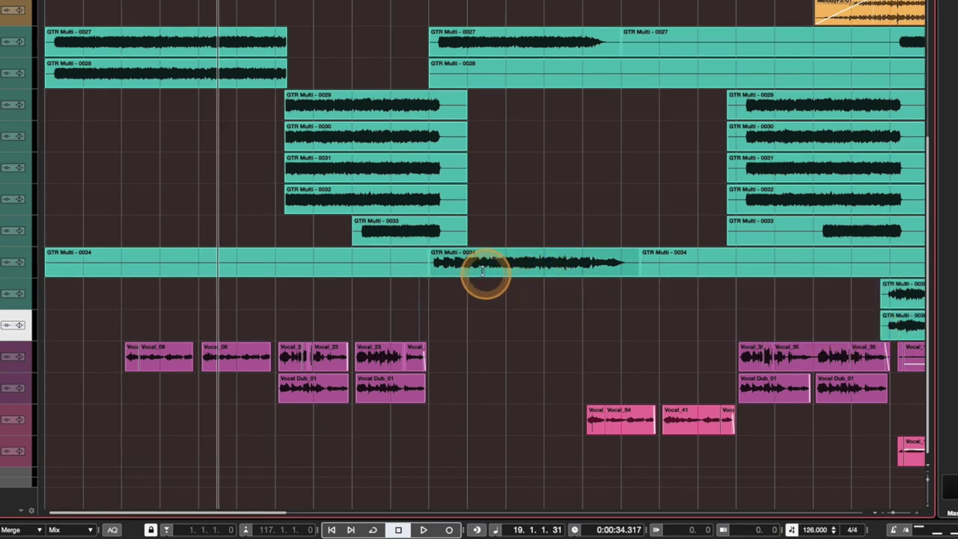
# Delete the two silent GTR Multi - 0034 pieces before and after the split-off guitar part.
pyautogui.click(380, 265)
pyautogui.click(725, 272)
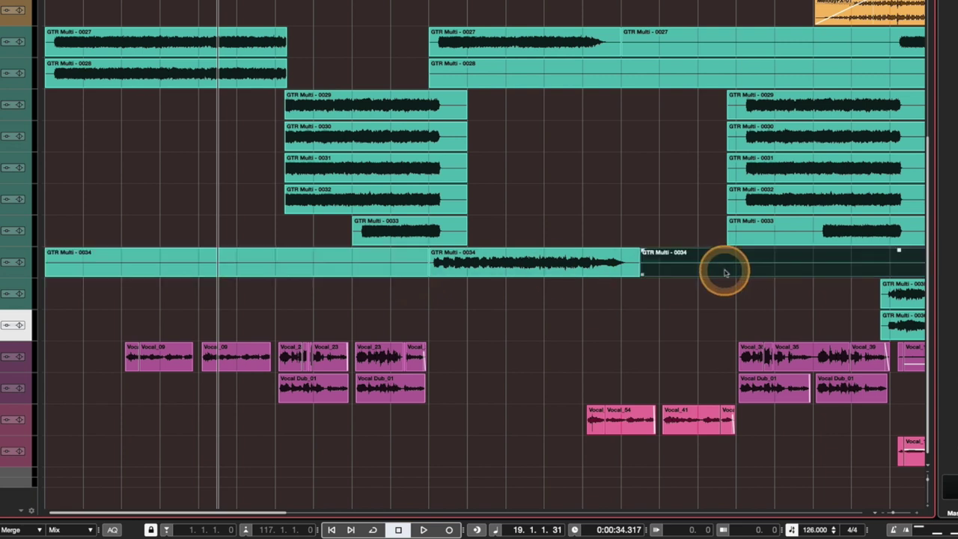
pyautogui.press('Delete')
pyautogui.click(376, 271)
pyautogui.press('Delete')
# Try to move a range over the opening notes of GTR Multi - 0034 slightly later, and undo the move.
pyautogui.hscroll(2, 518, 298)
pyautogui.press('2')
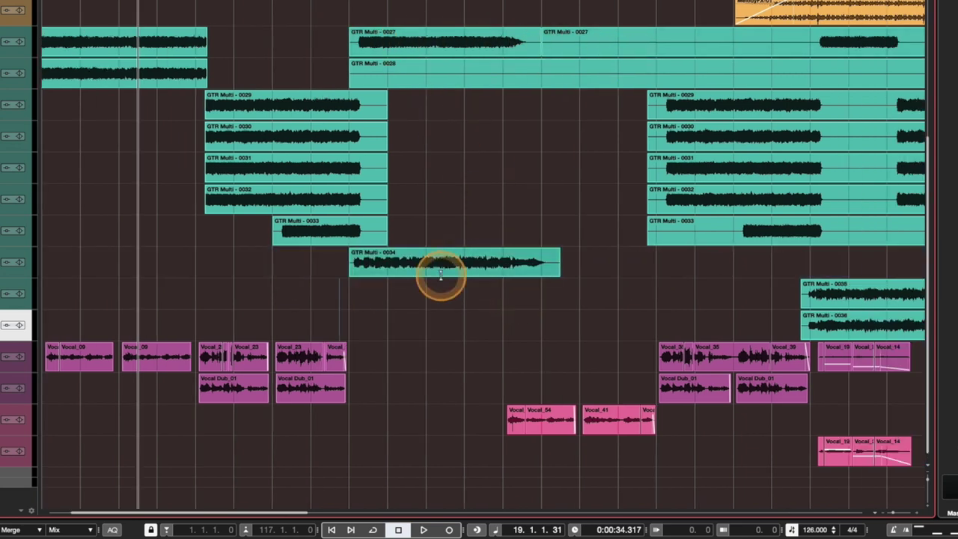
pyautogui.scroll(5, 501, 283)
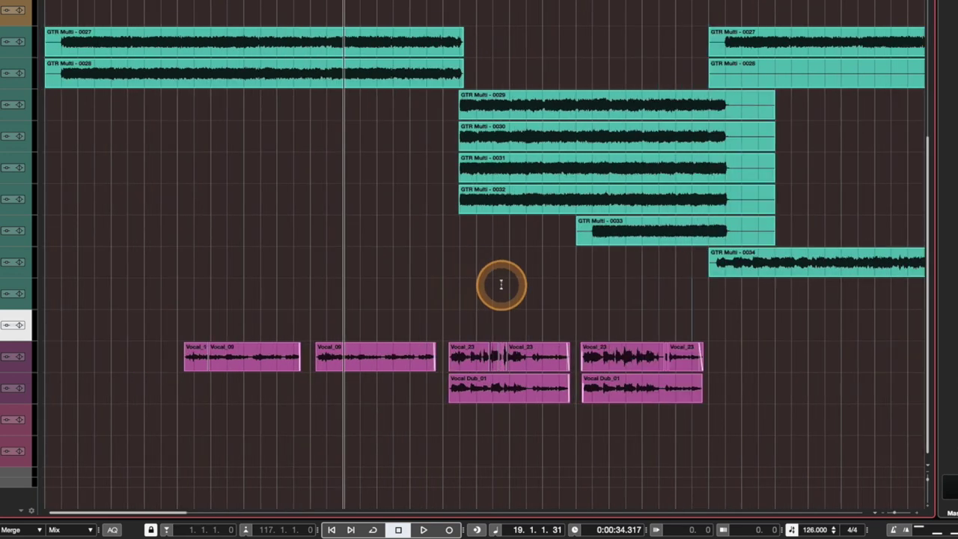
pyautogui.scroll(-5, 501, 283)
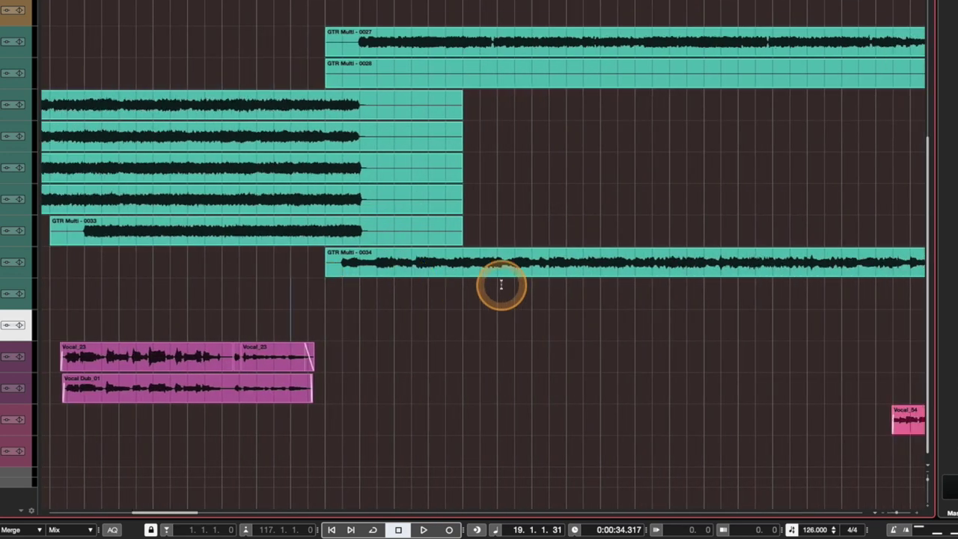
pyautogui.scroll(5, 501, 283)
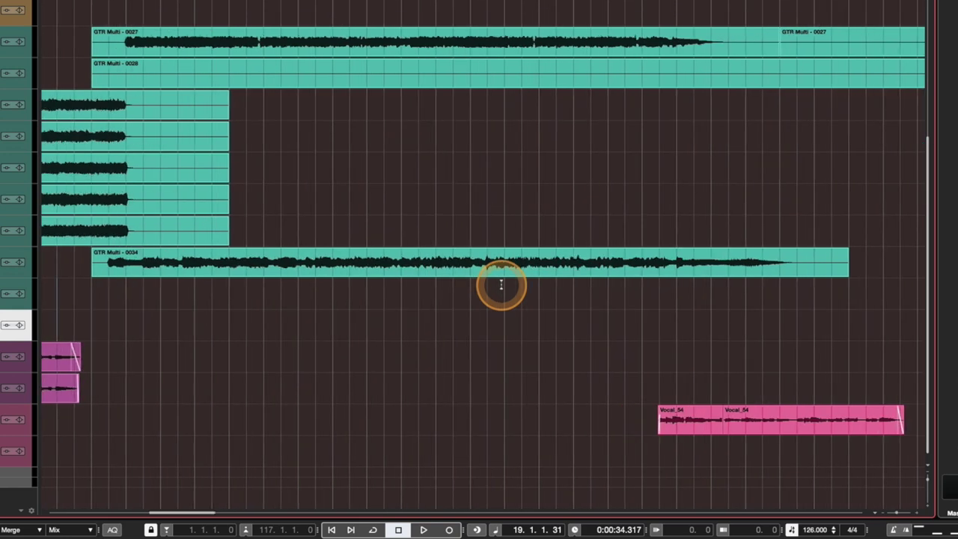
pyautogui.scroll(-2, 500, 284)
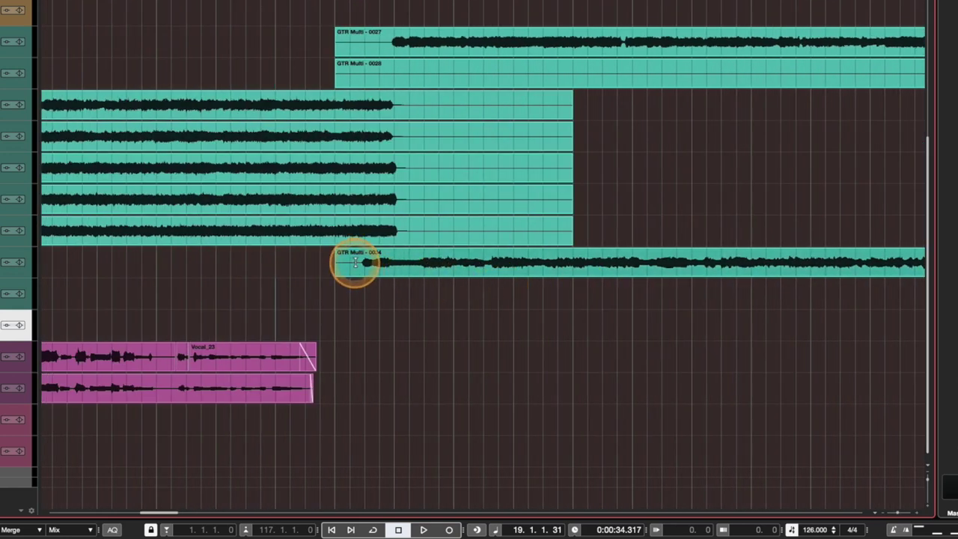
pyautogui.moveTo(355, 262); pyautogui.dragTo(414, 263)
pyautogui.press('h')
pyautogui.press('h')
pyautogui.press('h')
pyautogui.press('h')
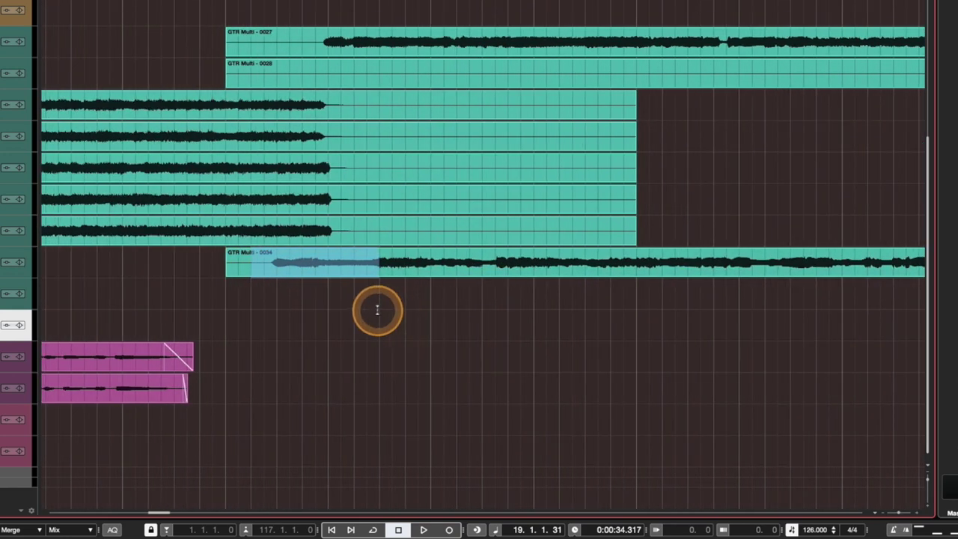
pyautogui.hotkey('shift', 'h')
pyautogui.hotkey('shift', 'h')
pyautogui.hotkey('shift', 'h')
pyautogui.hscroll(-5, 399, 307)
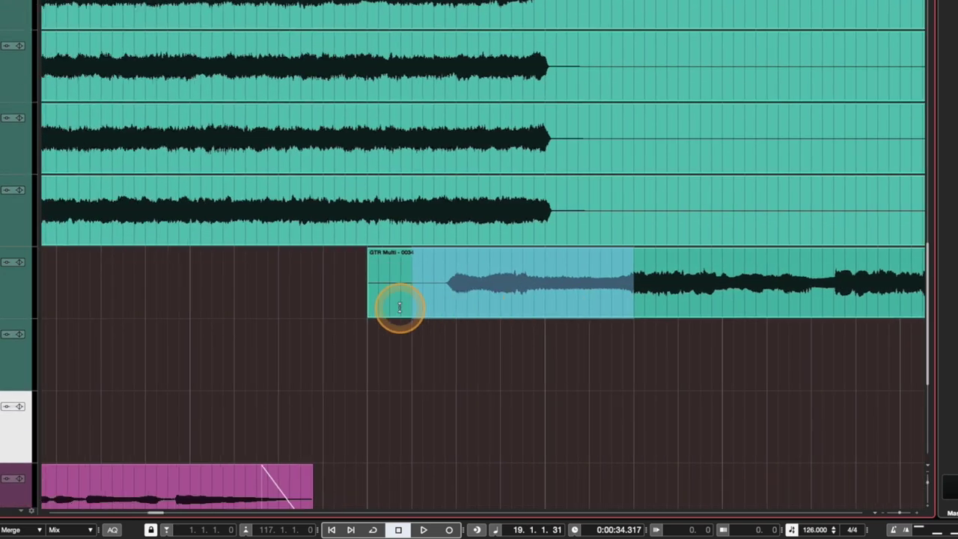
pyautogui.moveTo(463, 289); pyautogui.dragTo(492, 289)
pyautogui.hotkey('ctrl', 'z')
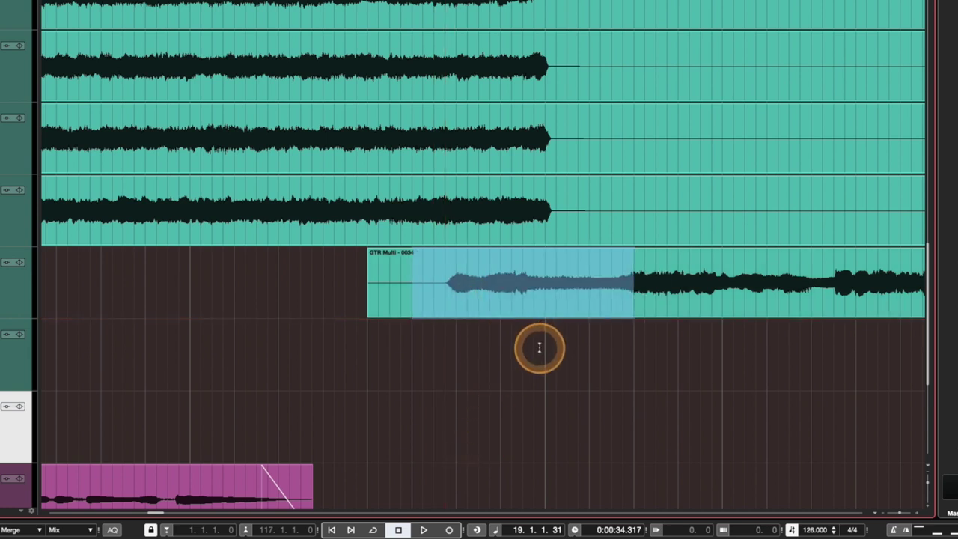
pyautogui.click(567, 347)
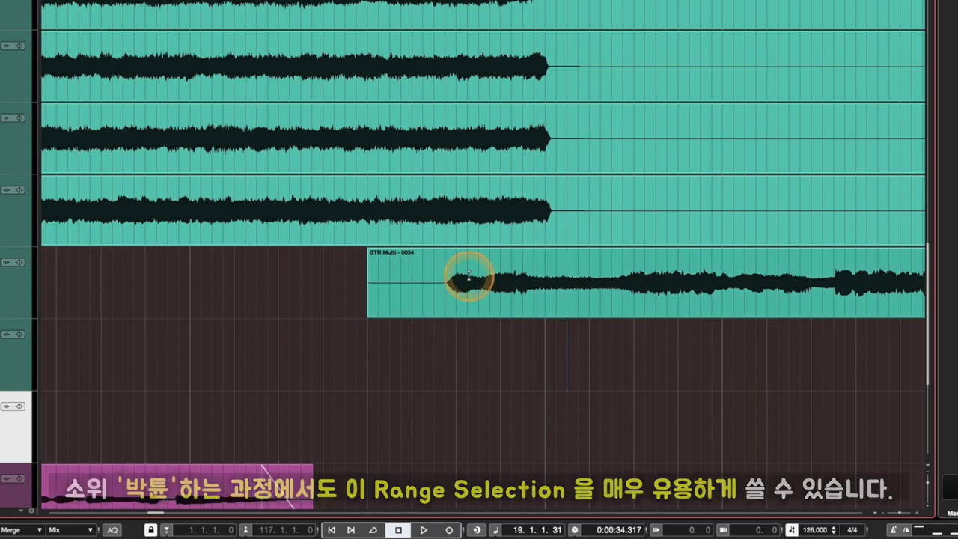
# Split GTR Multi - 0034 just after its opening notes without a range, and undo the split.
pyautogui.click(432, 291)
pyautogui.keyDown('alt'); pyautogui.click(611, 287); pyautogui.keyUp('alt')
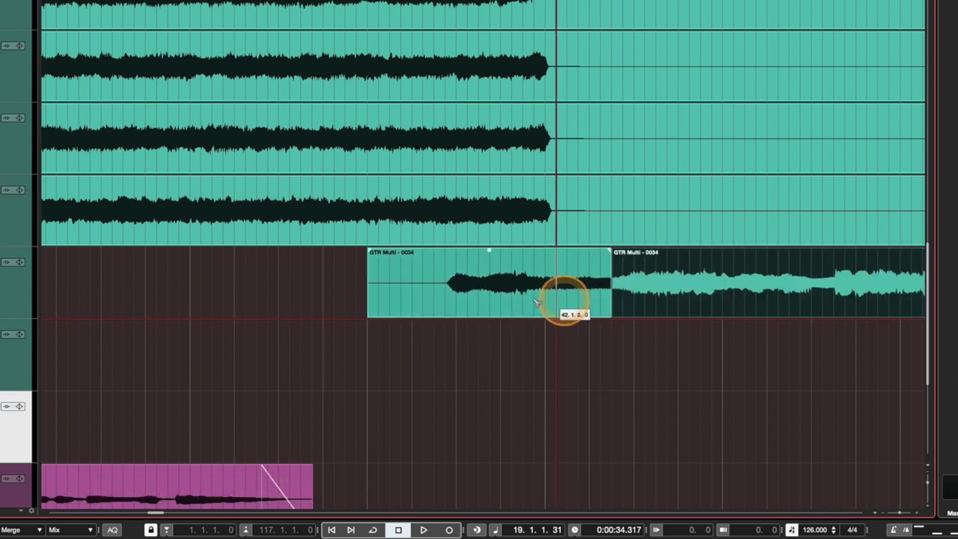
pyautogui.hotkey('ctrl', 'z')
pyautogui.click(535, 367)
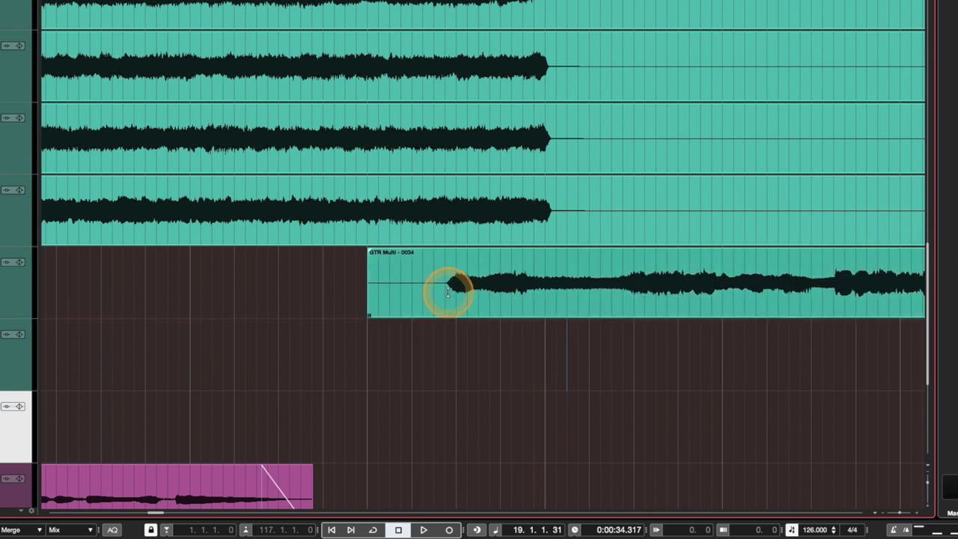
# Select a range over the opening notes of GTR Multi - 0034 and shift that range slightly later.
pyautogui.moveTo(447, 292); pyautogui.dragTo(610, 286)
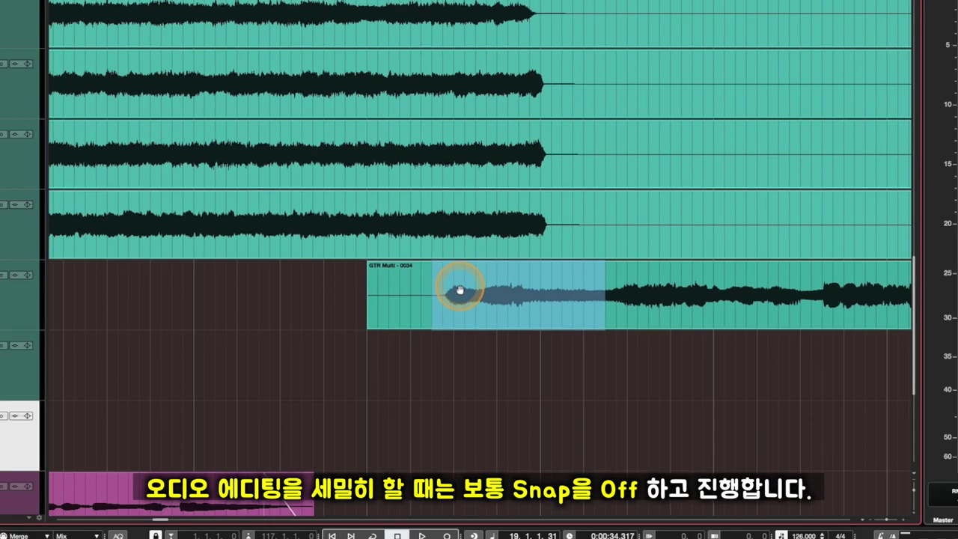
pyautogui.press('h')
pyautogui.press('h')
pyautogui.press('h')
pyautogui.press('h')
pyautogui.press('h')
pyautogui.press('h')
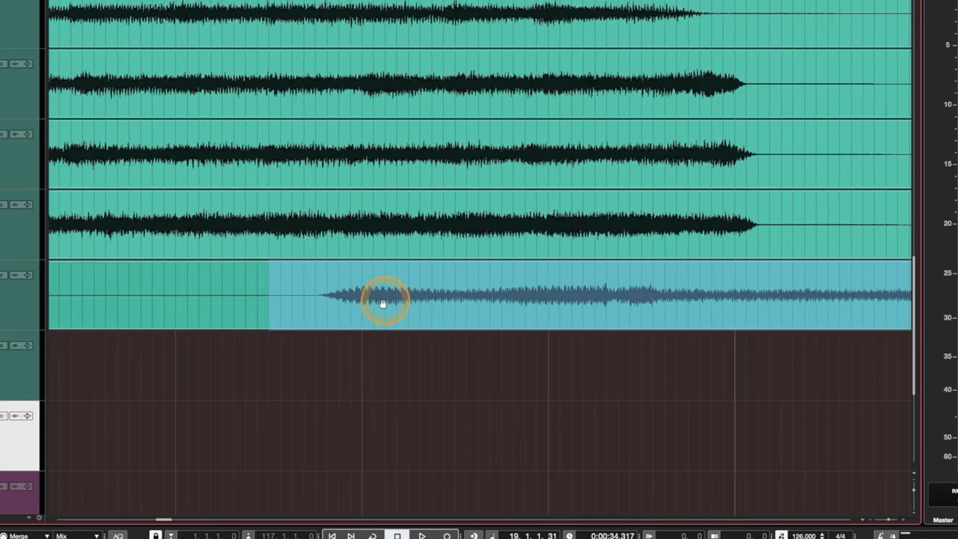
pyautogui.moveTo(359, 303); pyautogui.dragTo(366, 304)
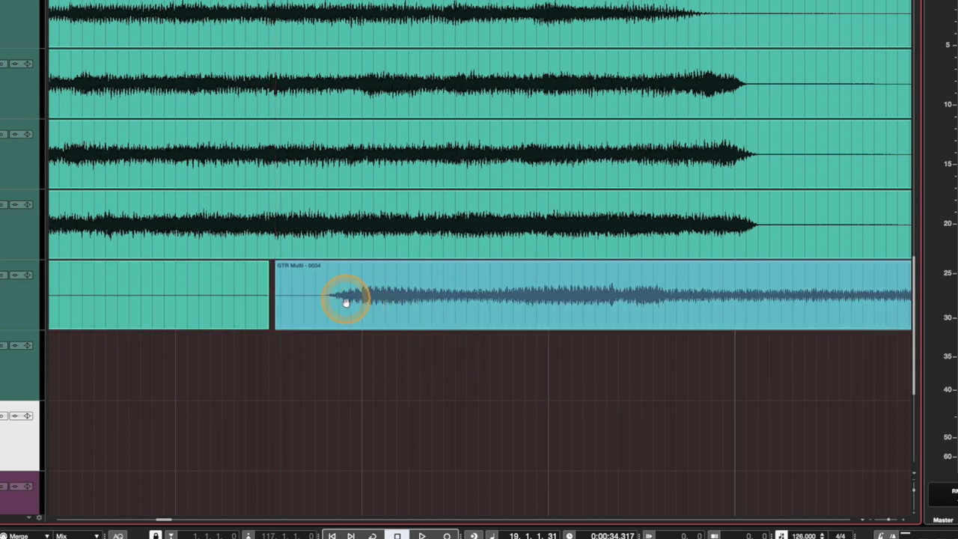
pyautogui.press('g')
pyautogui.press('g')
pyautogui.hscroll(5, 655, 300)
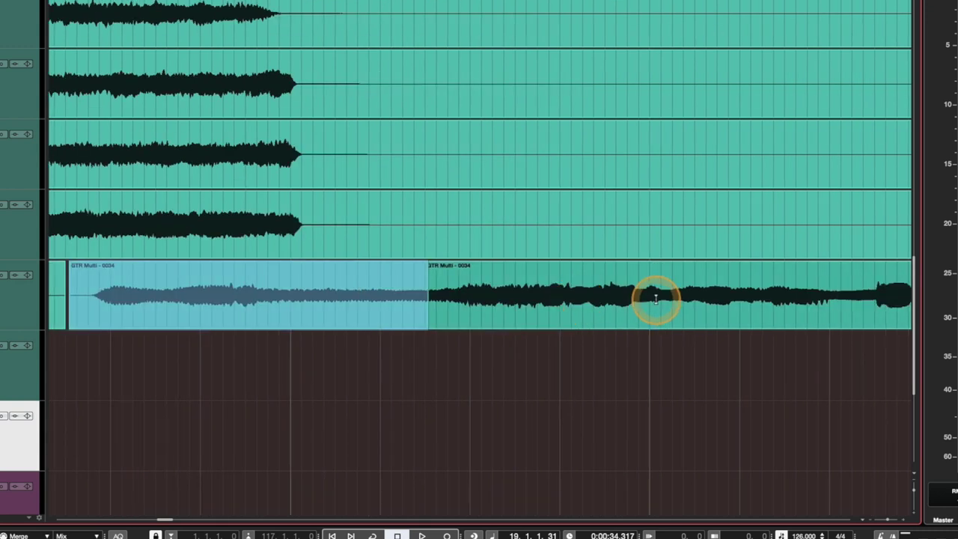
# Select the shifted piece and the adjoining piece of GTR Multi - 0034, and undo the range shift.
pyautogui.click(458, 359)
pyautogui.moveTo(459, 359); pyautogui.dragTo(396, 303)
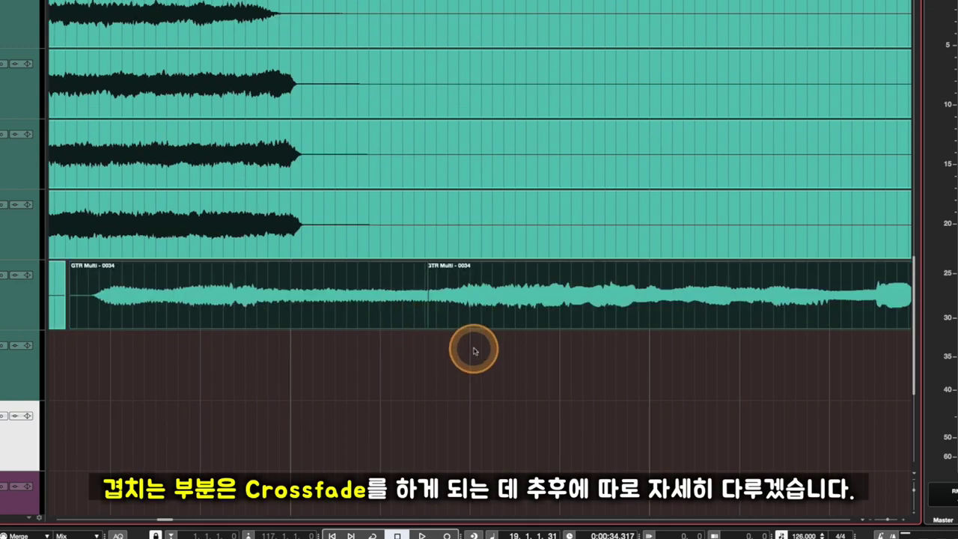
pyautogui.click(474, 350)
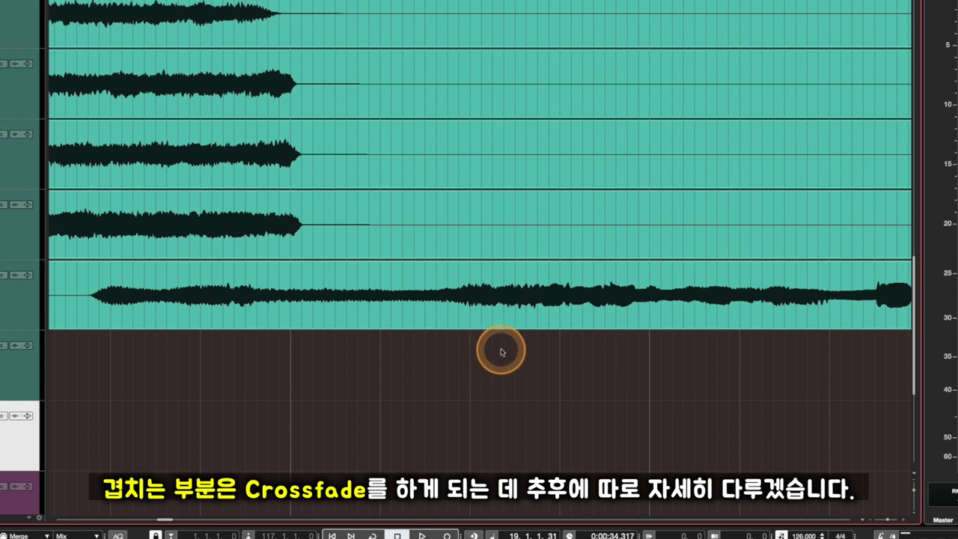
pyautogui.press('g')
pyautogui.press('g')
pyautogui.press('g')
pyautogui.press('g')
pyautogui.press('g')
pyautogui.press('g')
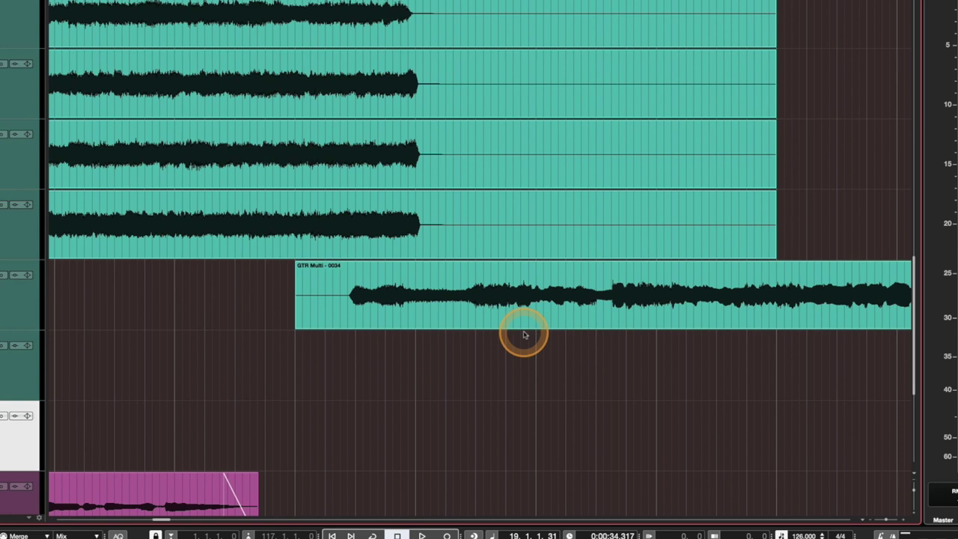
# Delete the silent range from just after bar 42 to about bar 45 across GTR Multi - 0028 to 0033.
pyautogui.scroll(3, 525, 335)
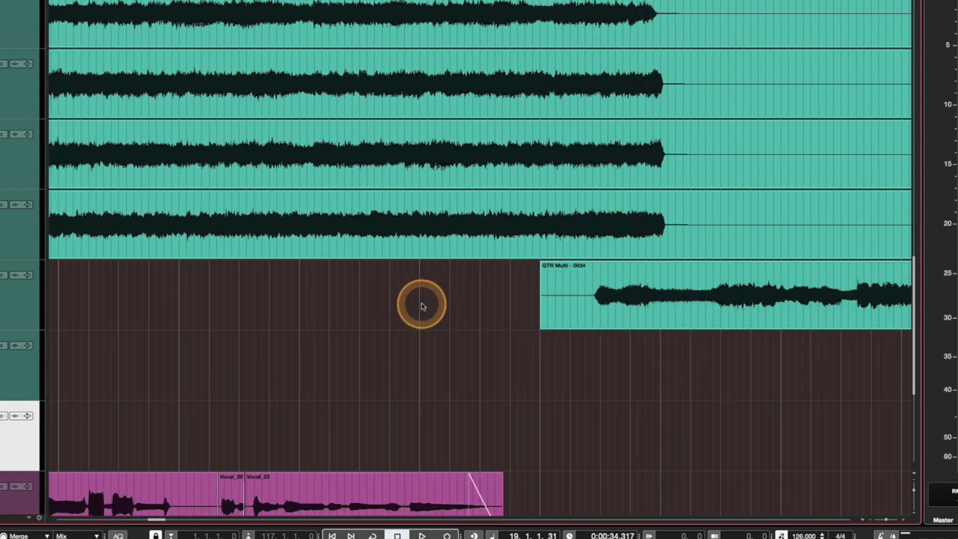
pyautogui.press('g')
pyautogui.hscroll(4, 423, 306)
pyautogui.scroll(3, 581, 329)
pyautogui.press('g')
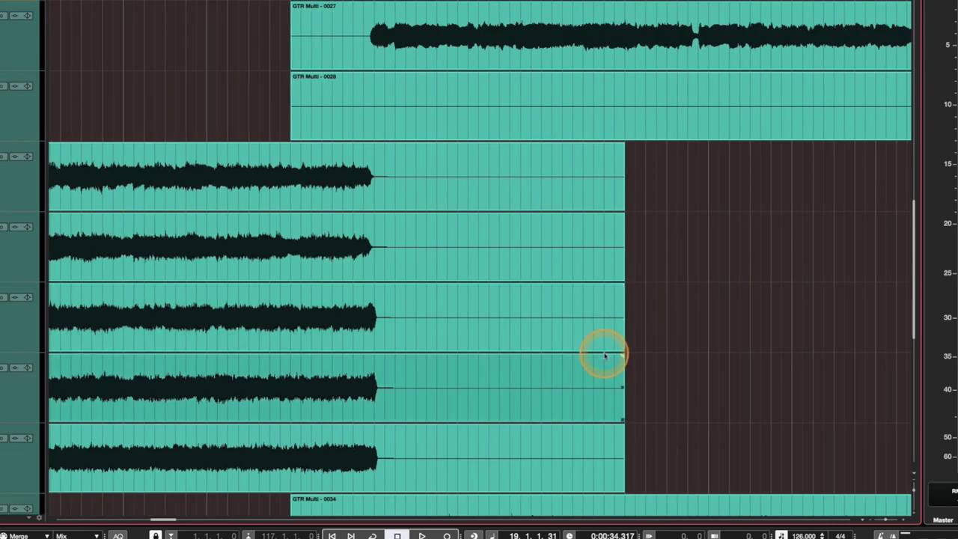
pyautogui.moveTo(635, 432); pyautogui.dragTo(400, 126)
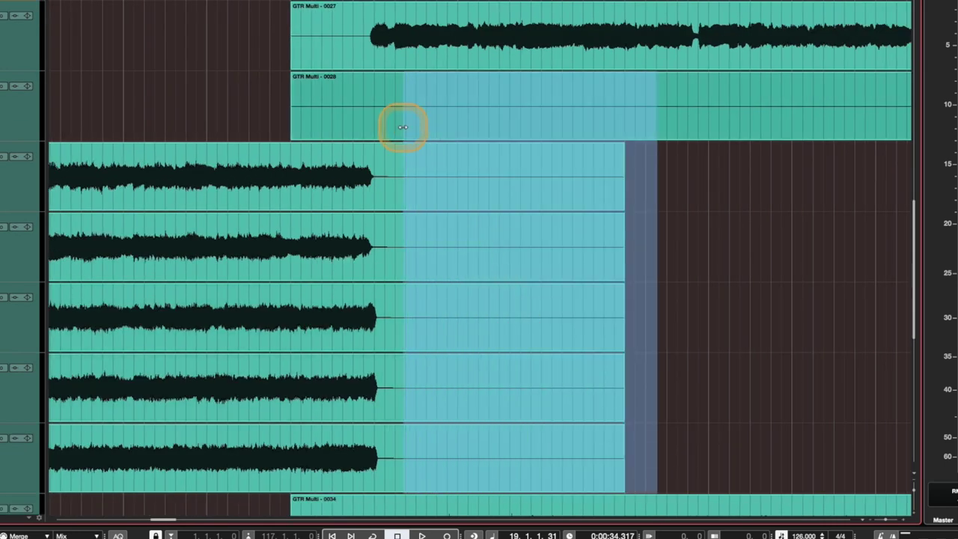
pyautogui.press('Delete')
pyautogui.click(515, 296)
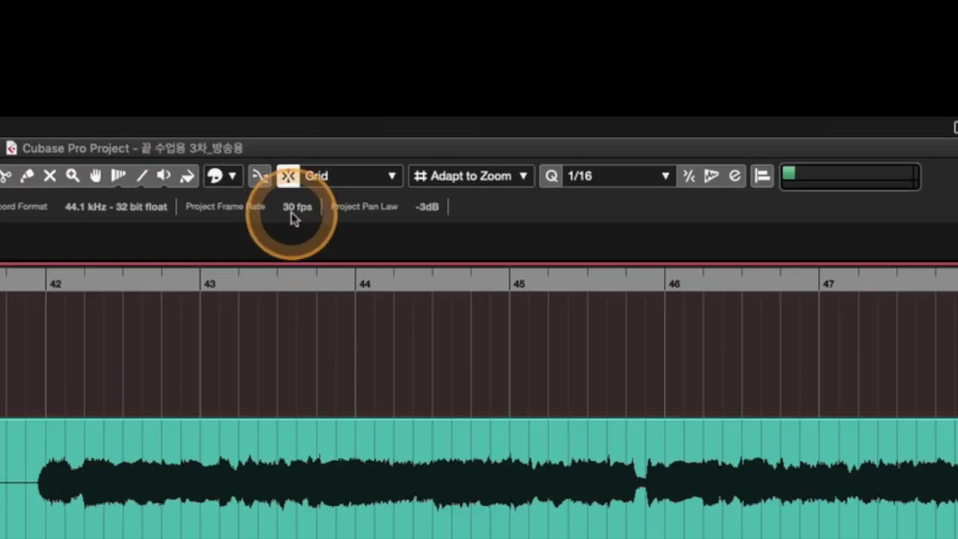
# Trim the remaining silent tail from the ends of GTR Multi - 0028 to 0033 by deleting a narrow range.
pyautogui.press('h')
pyautogui.press('h')
pyautogui.press('h')
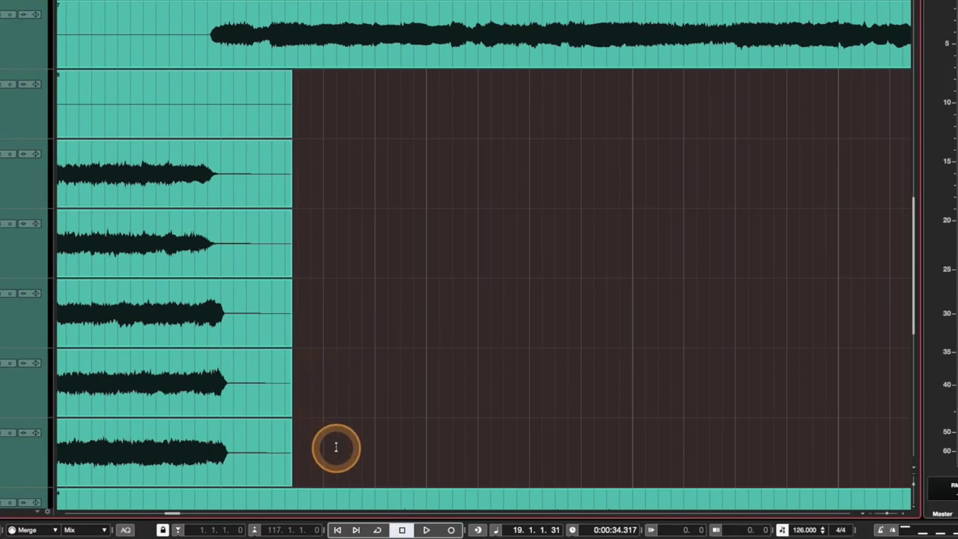
pyautogui.press('h')
pyautogui.hscroll(-2, 432, 440)
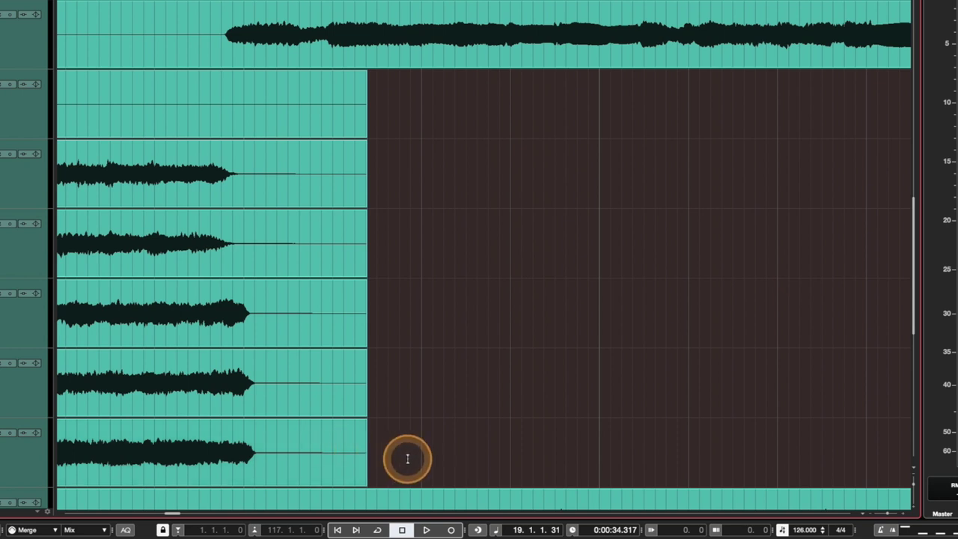
pyautogui.moveTo(404, 455); pyautogui.dragTo(299, 105)
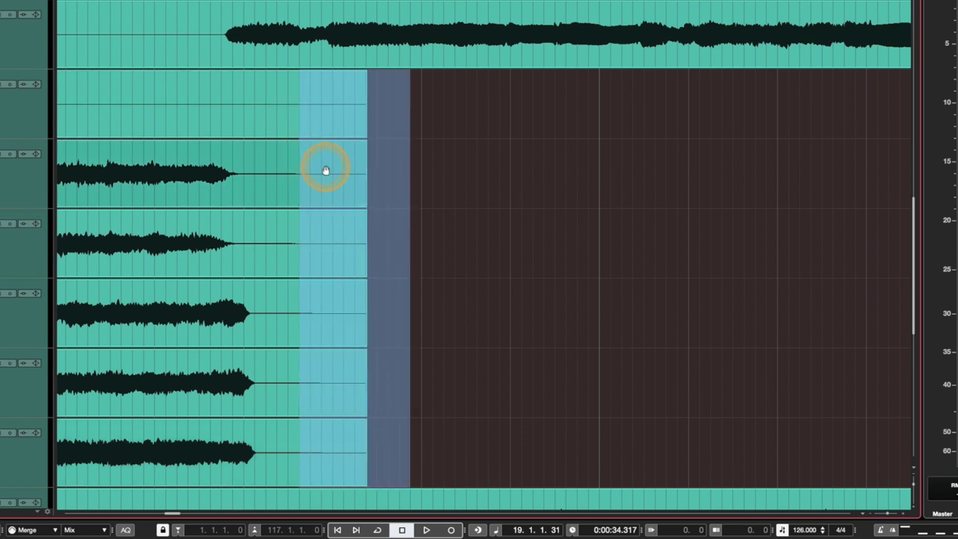
pyautogui.press('Delete')
# Delete the silent range at the start of the GTR Multi - 0027 and 0028 events from bar 41 to just before bar 42.
pyautogui.press('g')
pyautogui.press('g')
pyautogui.press('g')
pyautogui.press('g')
pyautogui.press('h')
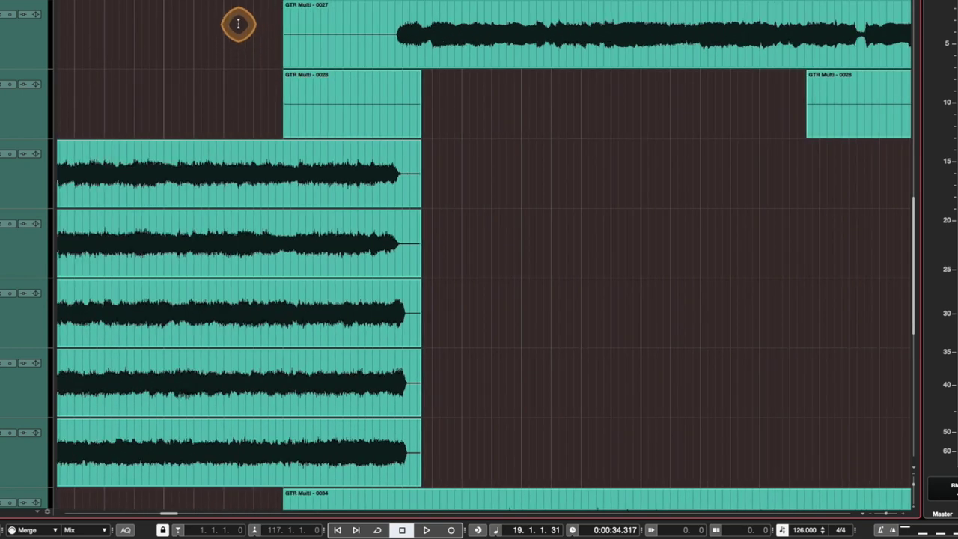
pyautogui.moveTo(239, 23); pyautogui.dragTo(390, 119)
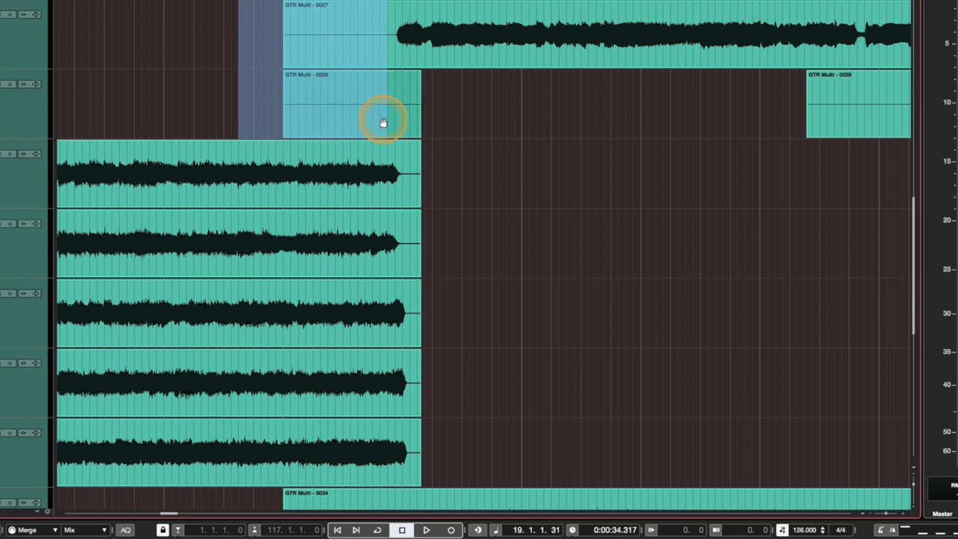
pyautogui.press('Delete')
# Delete the short leftover piece of GTR Multi - 0028 near bar 42.
pyautogui.press('h')
pyautogui.press('h')
pyautogui.press('h')
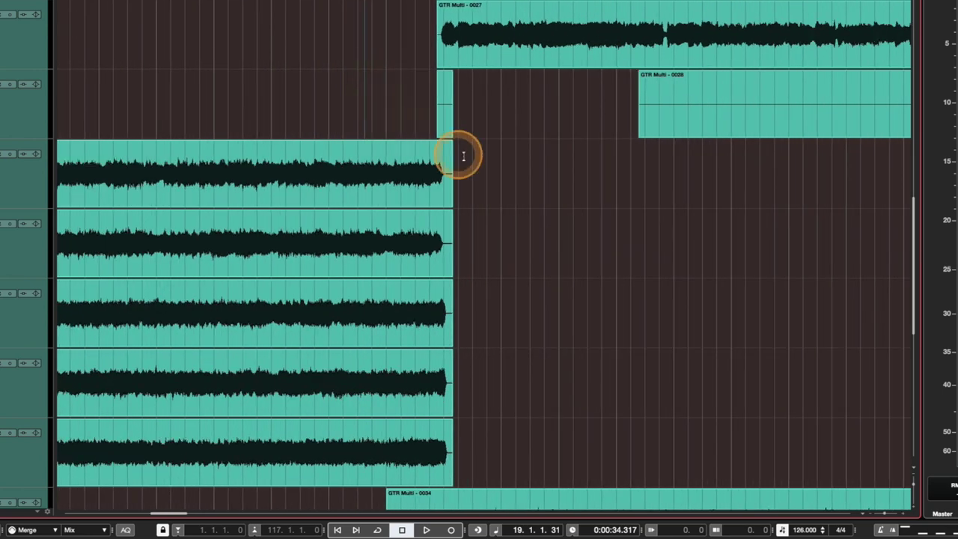
pyautogui.press('g')
pyautogui.press('g')
pyautogui.press('g')
pyautogui.moveTo(395, 111); pyautogui.dragTo(395, 112)
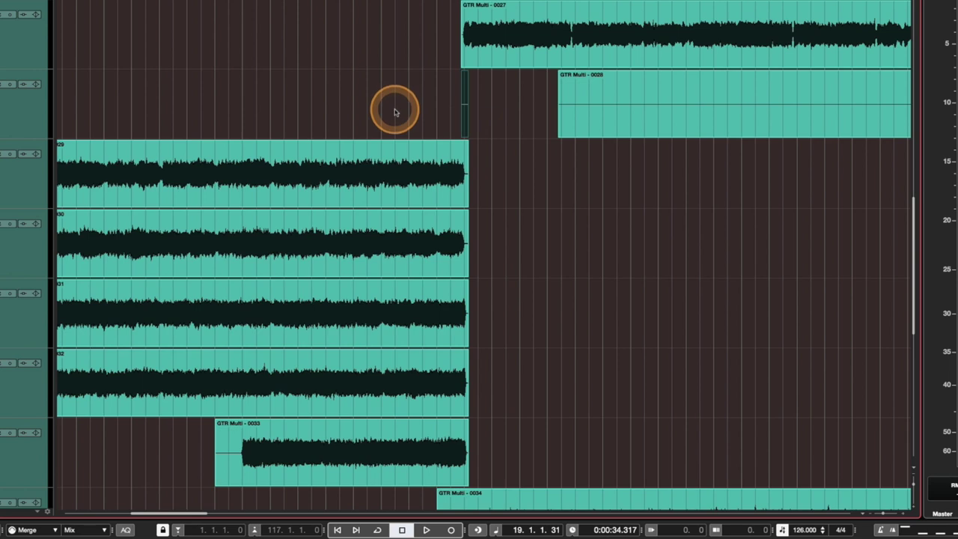
pyautogui.press('Delete')
# Split GTR Multi - 0027 before and after its isolated guitar part in the silent section, and undo the cuts.
pyautogui.press('g')
pyautogui.press('g')
pyautogui.press('g')
pyautogui.press('g')
pyautogui.press('g')
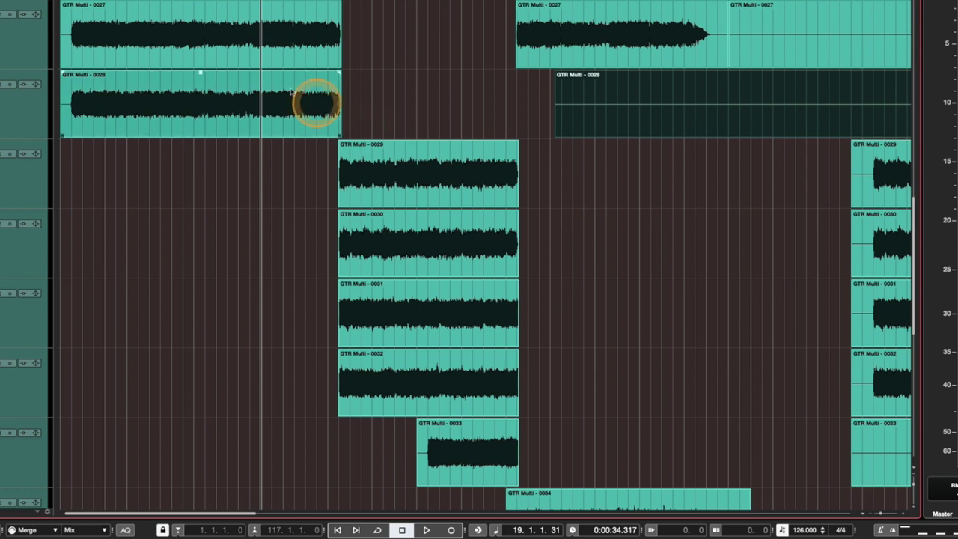
pyautogui.scroll(5, 412, 112)
pyautogui.hscroll(5, 412, 113)
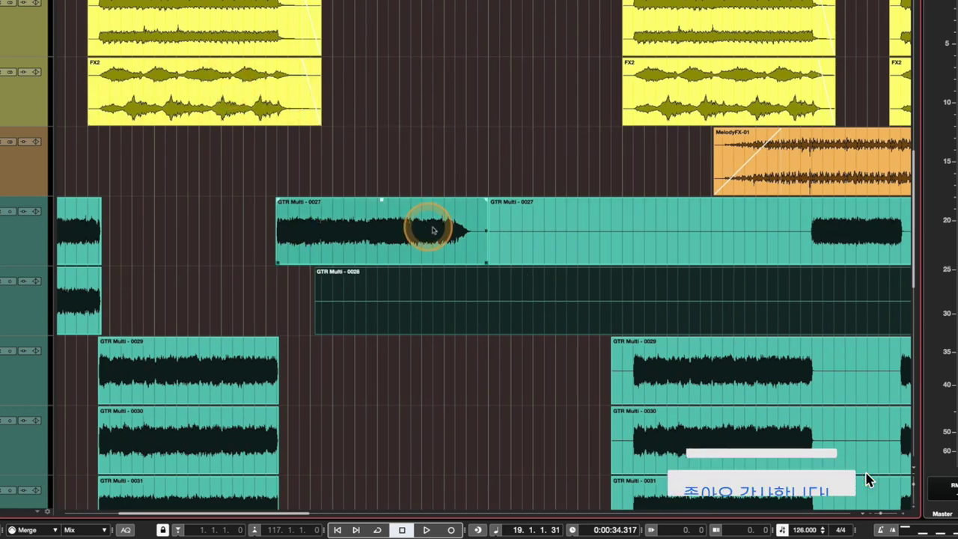
pyautogui.hscroll(4, 648, 242)
pyautogui.keyDown('alt'); pyautogui.click(604, 239); pyautogui.keyUp('alt')
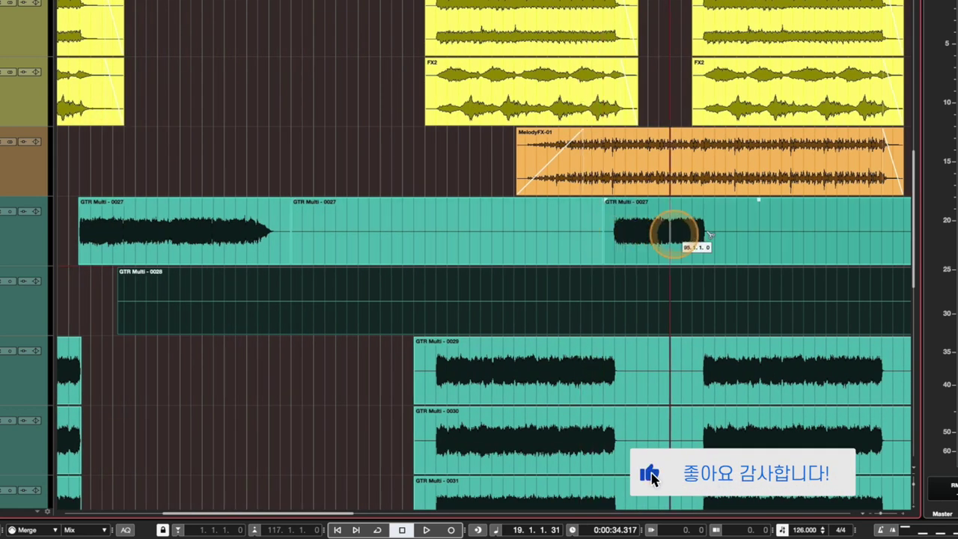
pyautogui.keyDown('alt'); pyautogui.click(715, 232); pyautogui.keyUp('alt')
pyautogui.click(644, 241)
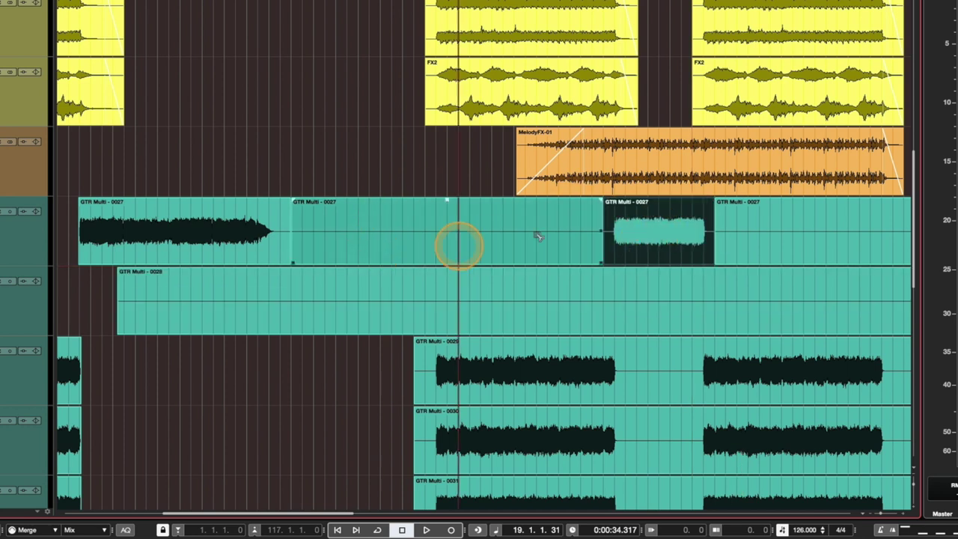
pyautogui.press('super+z')
pyautogui.press('super+z')
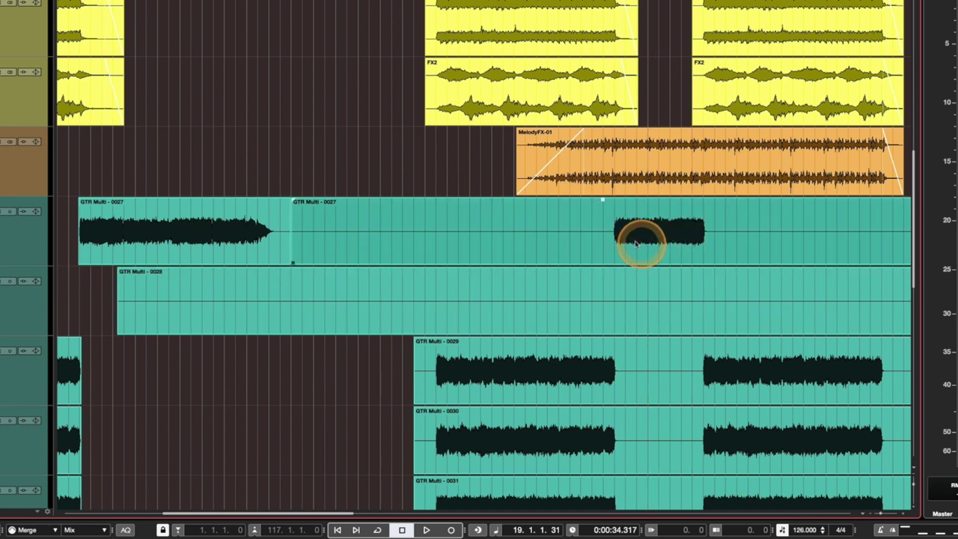
pyautogui.press('super+z')
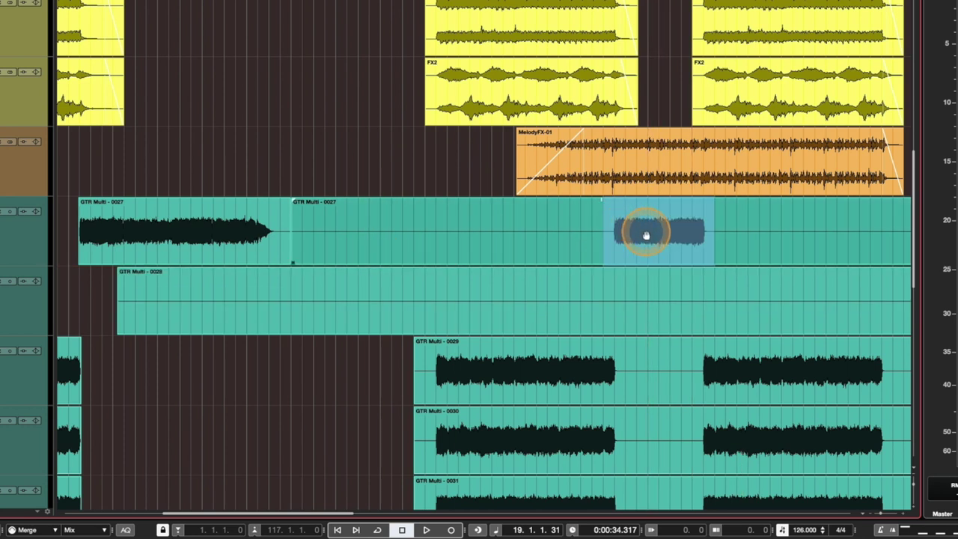
# Try moving the selected guitar part of GTR Multi - 0027 earlier and deleting it, undoing each edit.
pyautogui.moveTo(646, 235); pyautogui.dragTo(401, 231)
pyautogui.hotkey('ctrl', 'z')
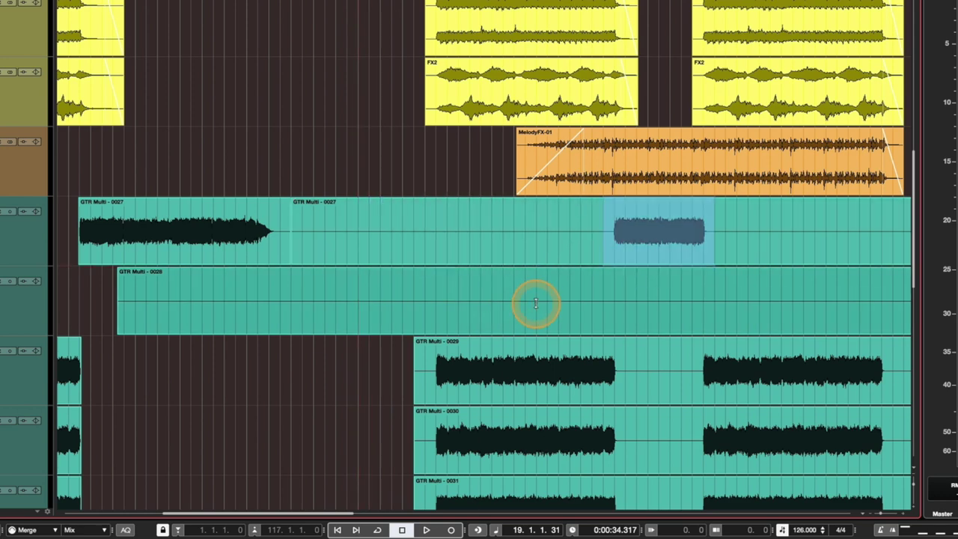
pyautogui.hscroll(5, 504, 260)
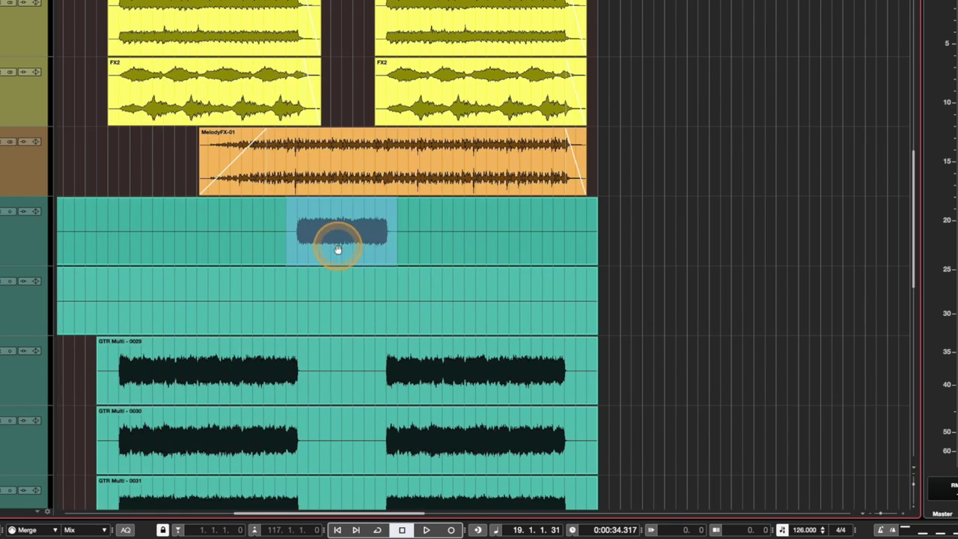
pyautogui.press('Delete')
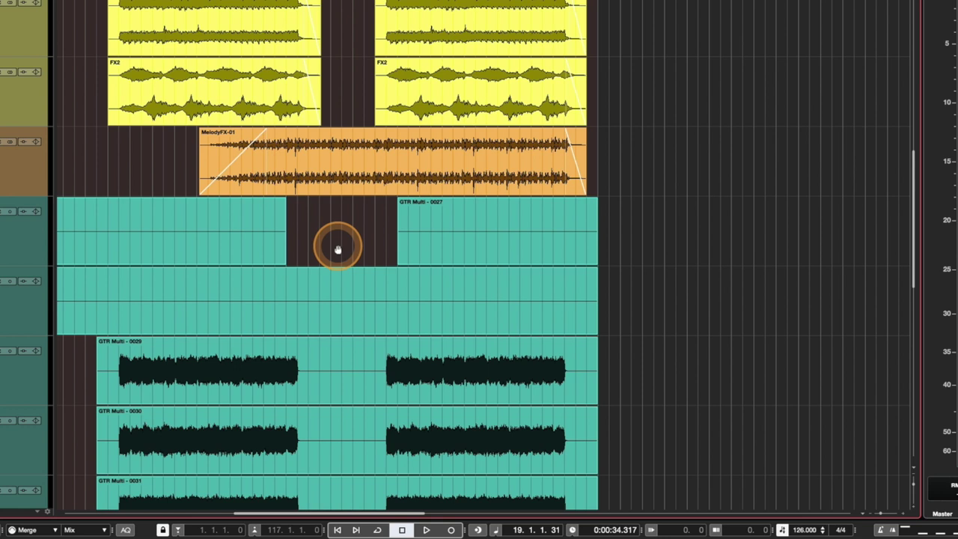
pyautogui.hotkey('ctrl', 'z')
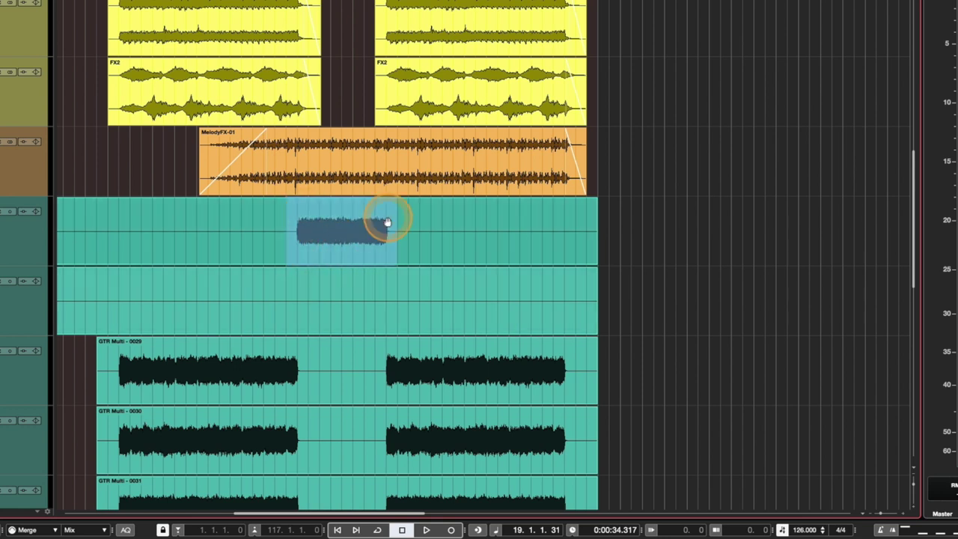
# Split GTR Multi - 0027 at both borders of the selected range and switch back to the Object Selection tool.
pyautogui.hotkey('shift', 'x')
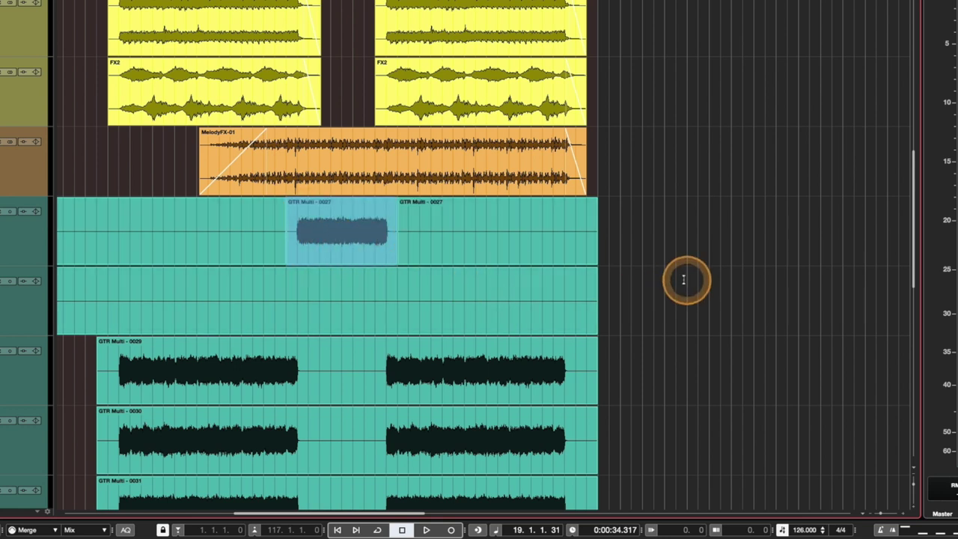
pyautogui.hscroll(-4, 445, 321)
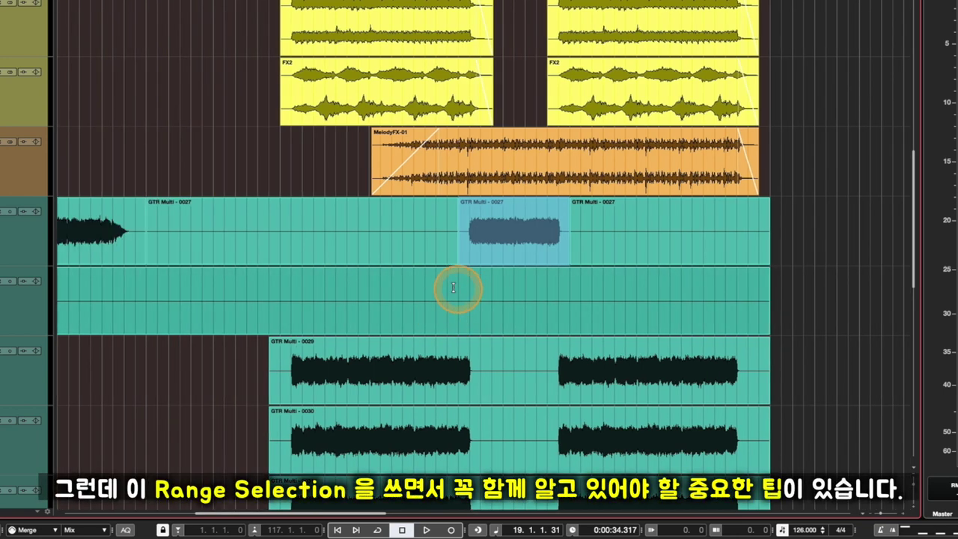
pyautogui.scroll(-3, 455, 288)
pyautogui.scroll(-3, 452, 287)
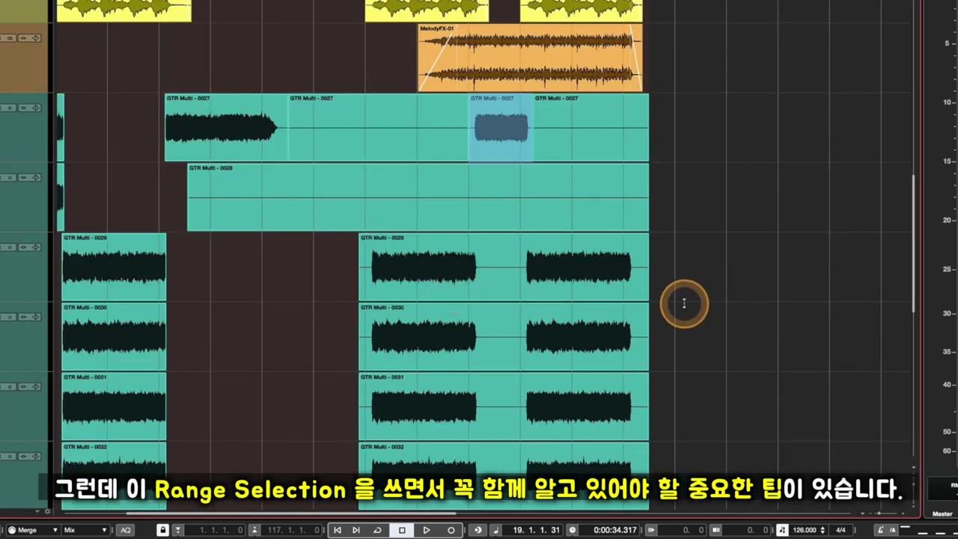
pyautogui.press('1')
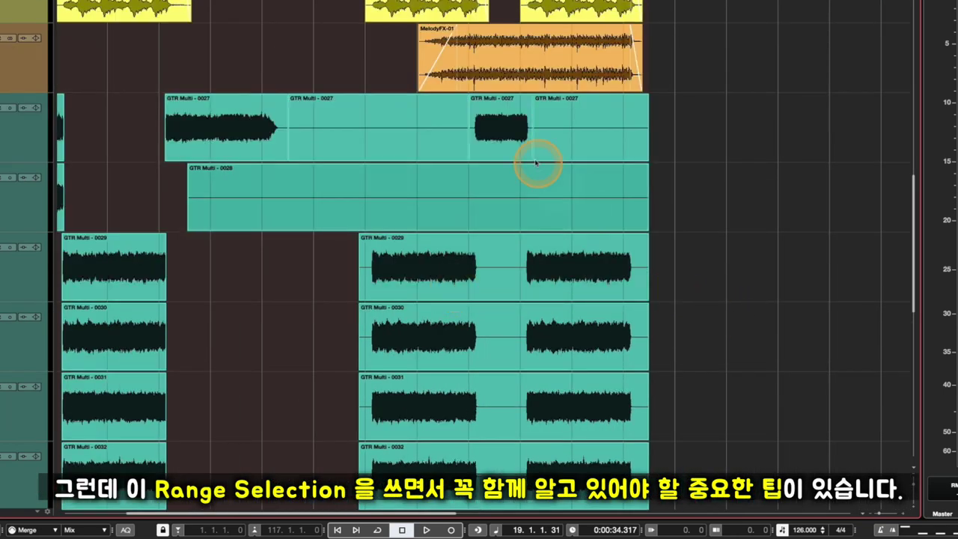
# Range-select the second guitar part across GTR Multi - 0029 to 0032 and move it one grid line later.
pyautogui.scroll(-4, 524, 232)
pyautogui.click(488, 367)
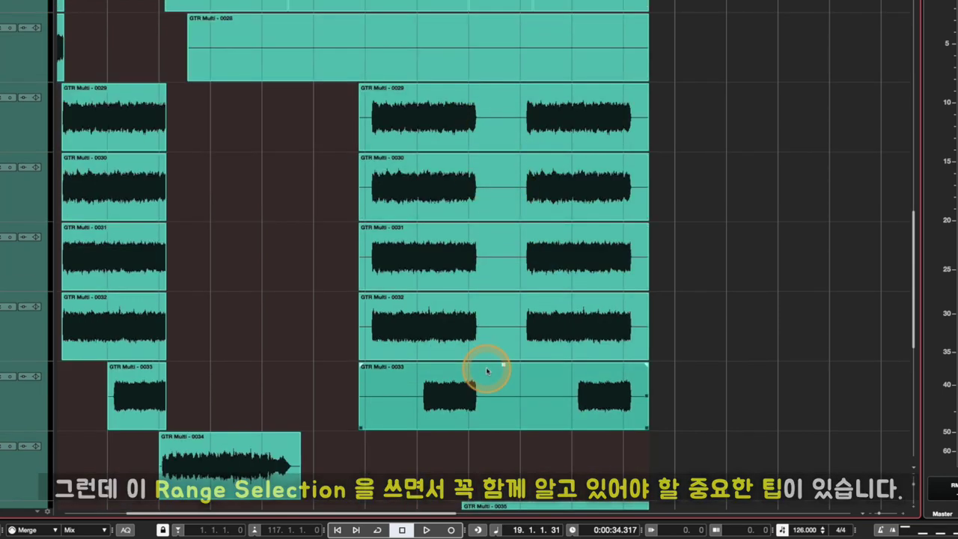
pyautogui.click(592, 262)
pyautogui.click(572, 321)
pyautogui.scroll(6, 572, 321)
pyautogui.click(465, 206)
pyautogui.click(575, 121)
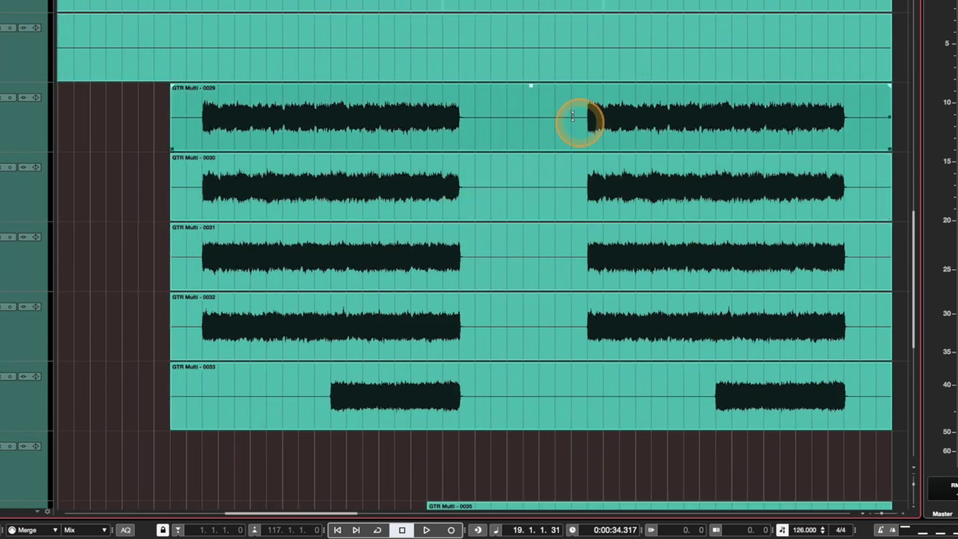
pyautogui.moveTo(577, 122); pyautogui.dragTo(864, 339)
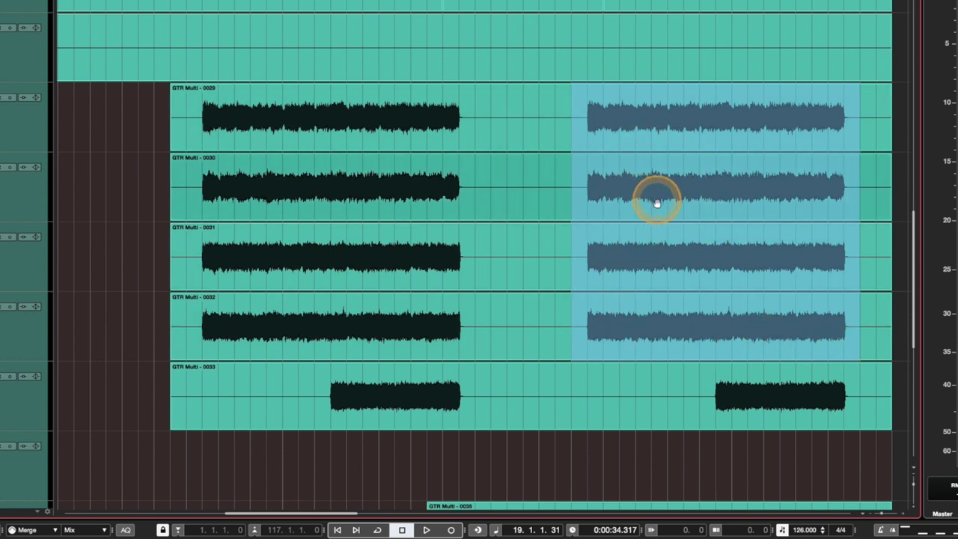
pyautogui.hscroll(3, 656, 202)
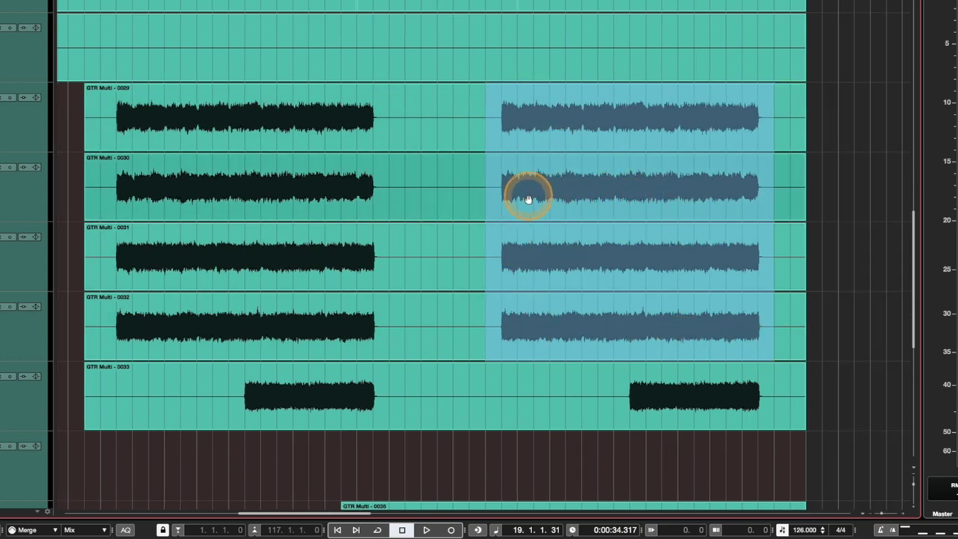
pyautogui.moveTo(529, 198); pyautogui.dragTo(553, 225)
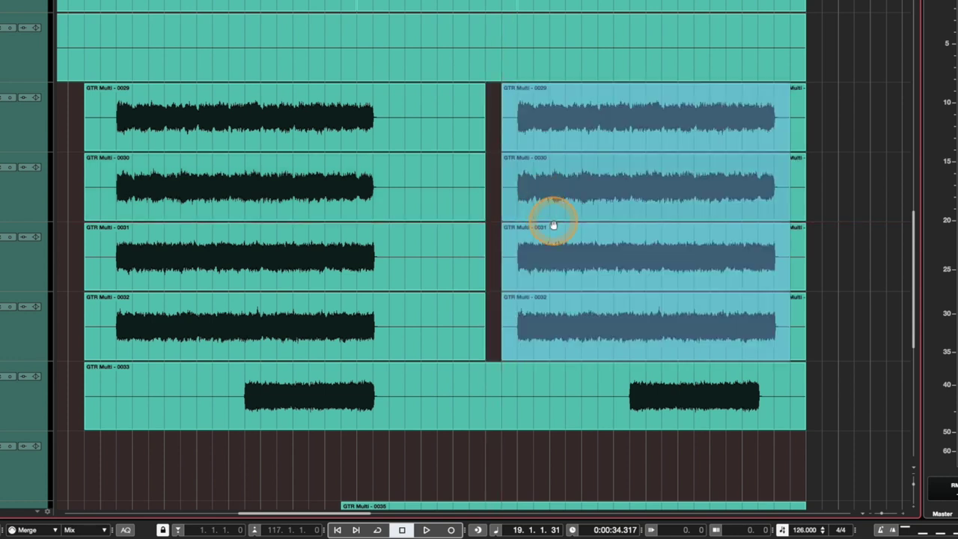
# Undo the range move on GTR Multi - 0029 to 0032 with the Object Selection tool active.
pyautogui.press('1')
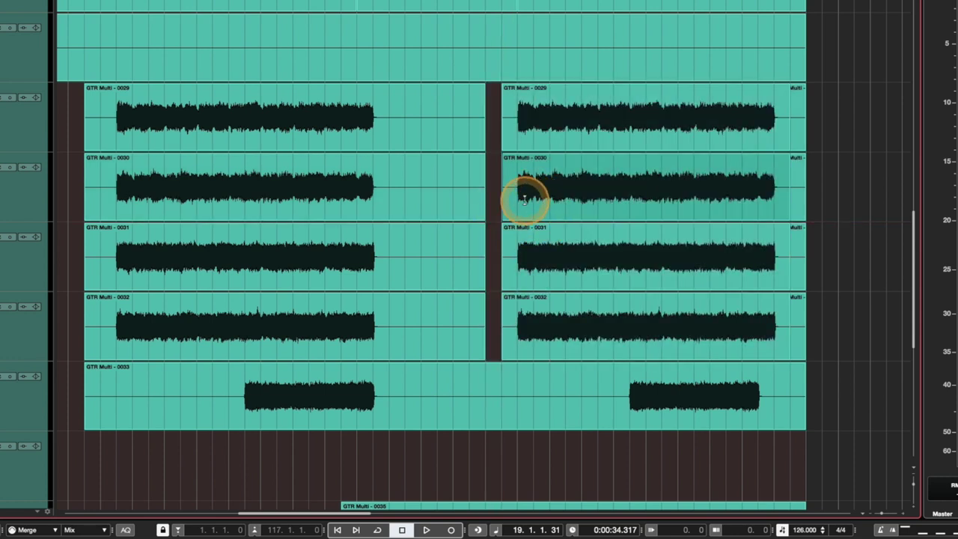
pyautogui.moveTo(520, 196); pyautogui.dragTo(507, 154)
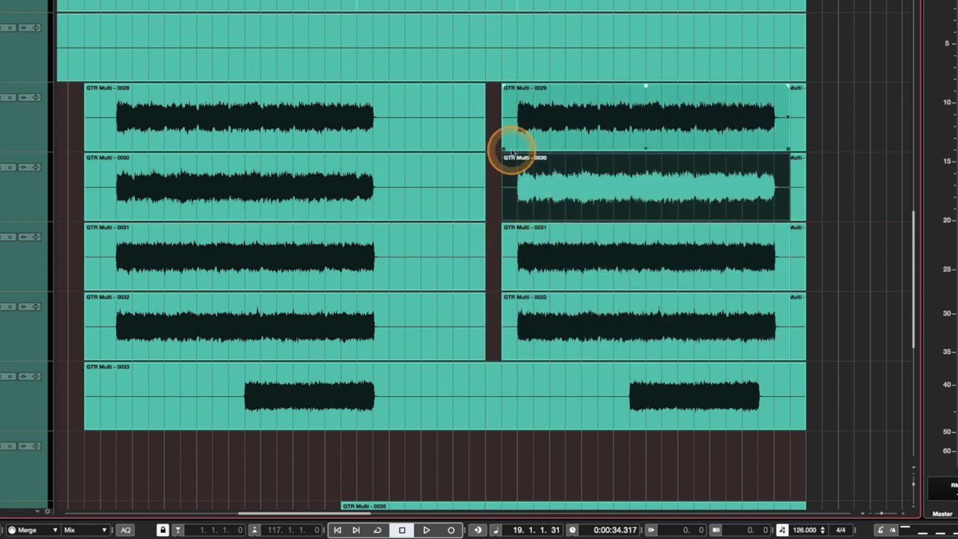
pyautogui.click(533, 299)
pyautogui.hotkey('ctrl', 'z')
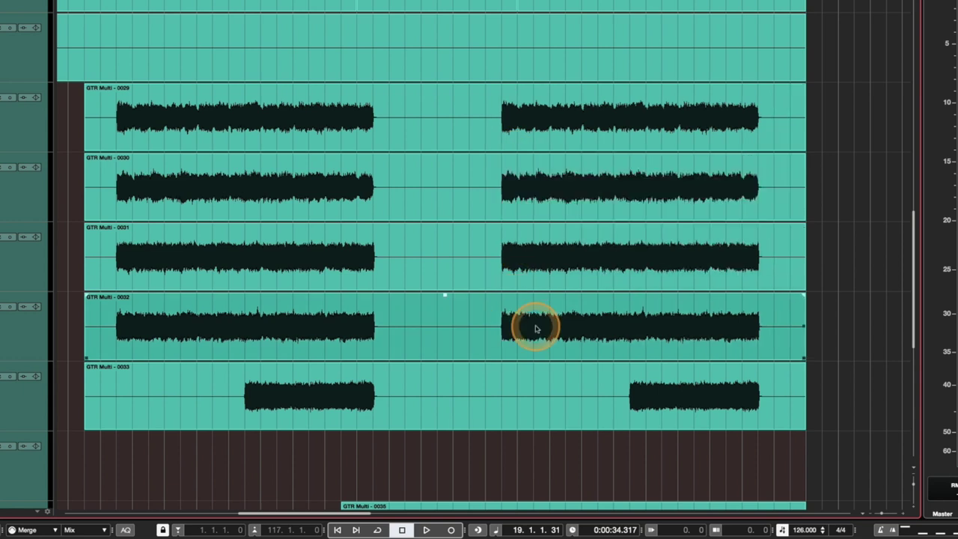
# Select a range around the second guitar part spanning GTR Multi - 0029 to 0032.
pyautogui.click(528, 259)
pyautogui.click(517, 203)
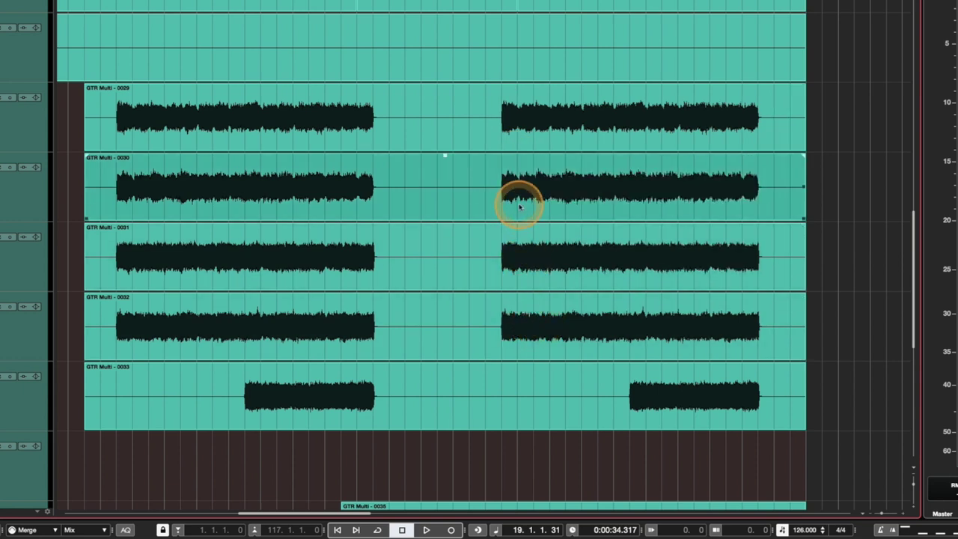
pyautogui.click(592, 255)
pyautogui.click(541, 325)
pyautogui.click(631, 187)
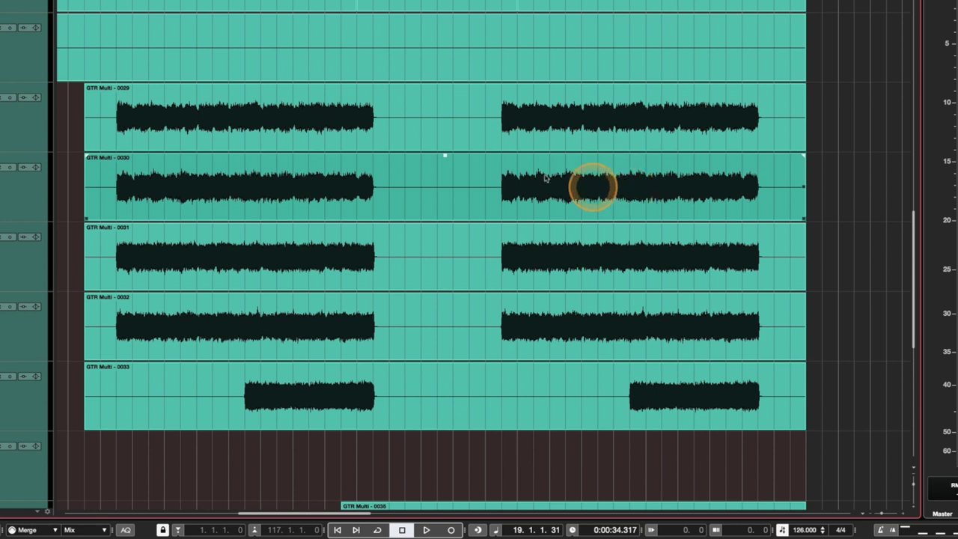
pyautogui.moveTo(485, 113); pyautogui.dragTo(773, 322)
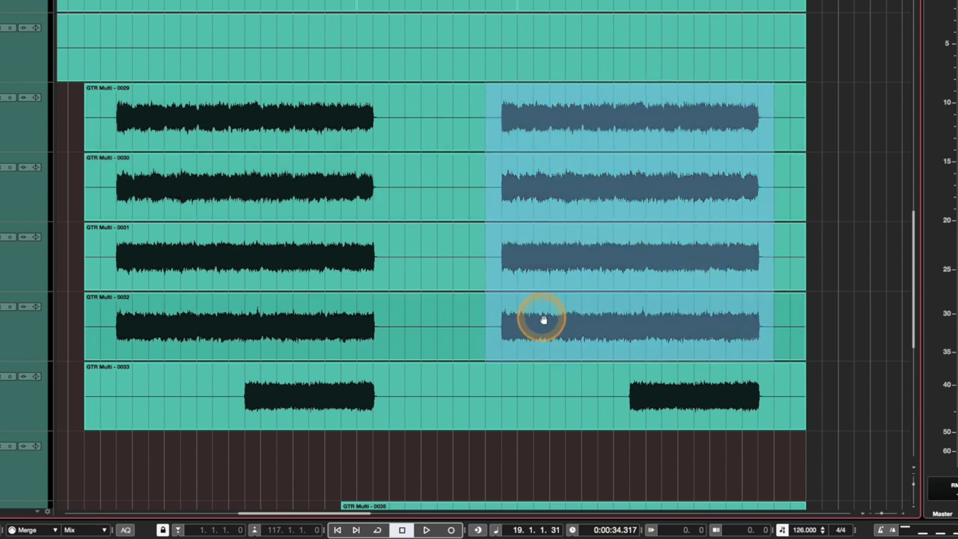
pyautogui.click(500, 286)
pyautogui.click(512, 316)
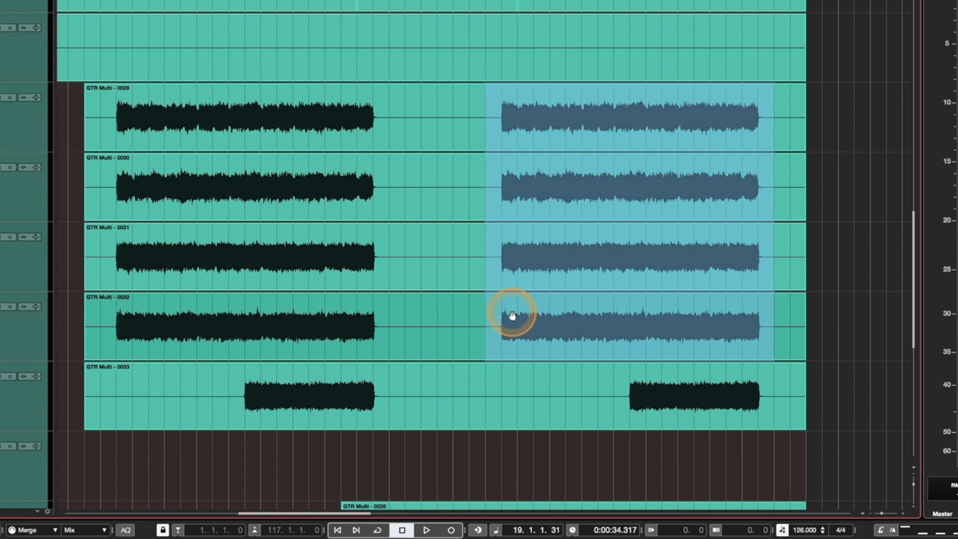
# With the Object Selection tool, marquee-select the GTR Multi - 0029 to 0033 events from empty space, repeat for 0029 to 0032, and return to Range Selection.
pyautogui.click(697, 197)
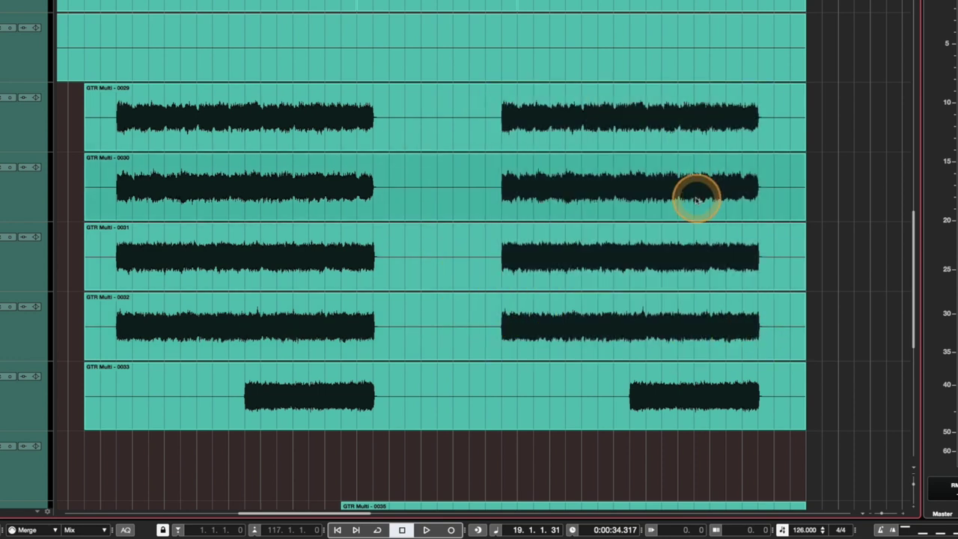
pyautogui.click(755, 325)
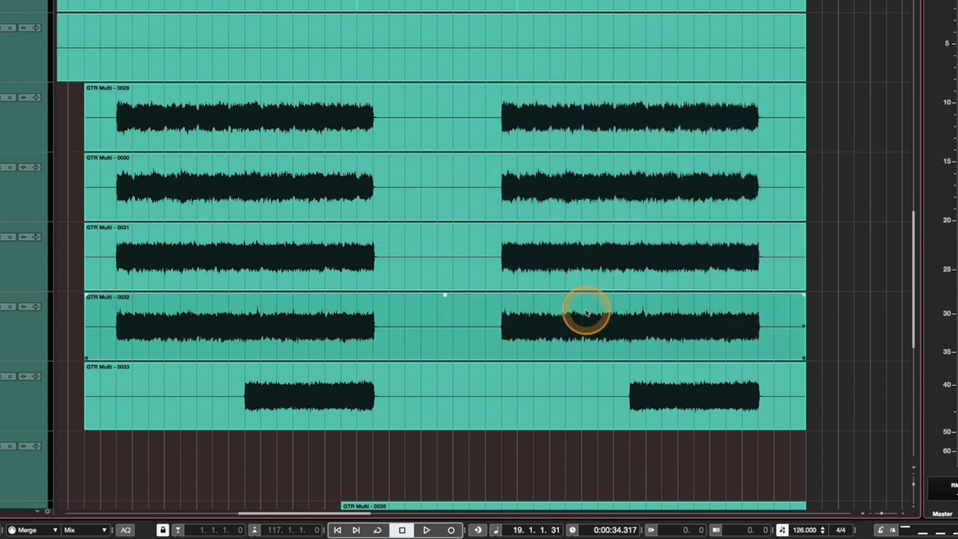
pyautogui.click(774, 490)
pyautogui.moveTo(832, 470); pyautogui.dragTo(529, 122)
pyautogui.click(861, 421)
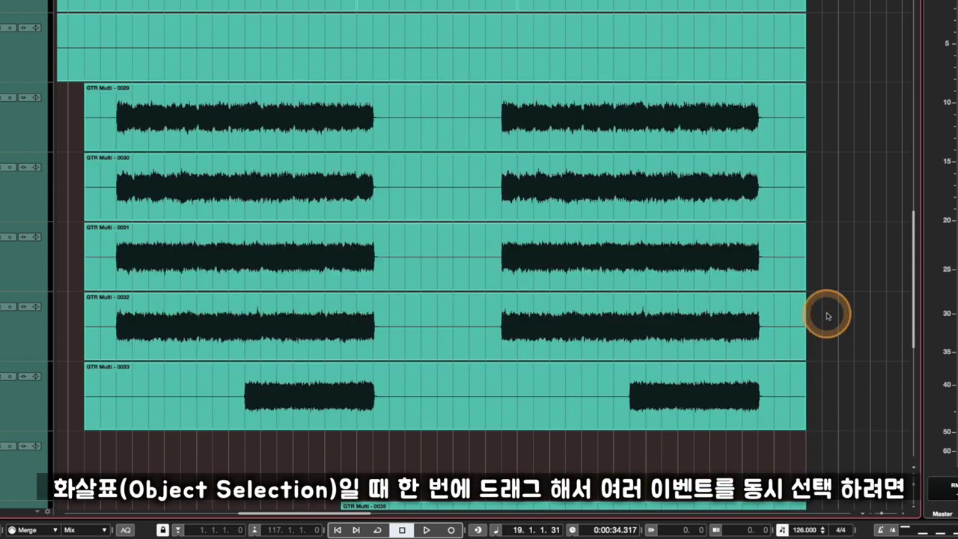
pyautogui.moveTo(840, 322); pyautogui.dragTo(472, 102)
pyautogui.press('2')
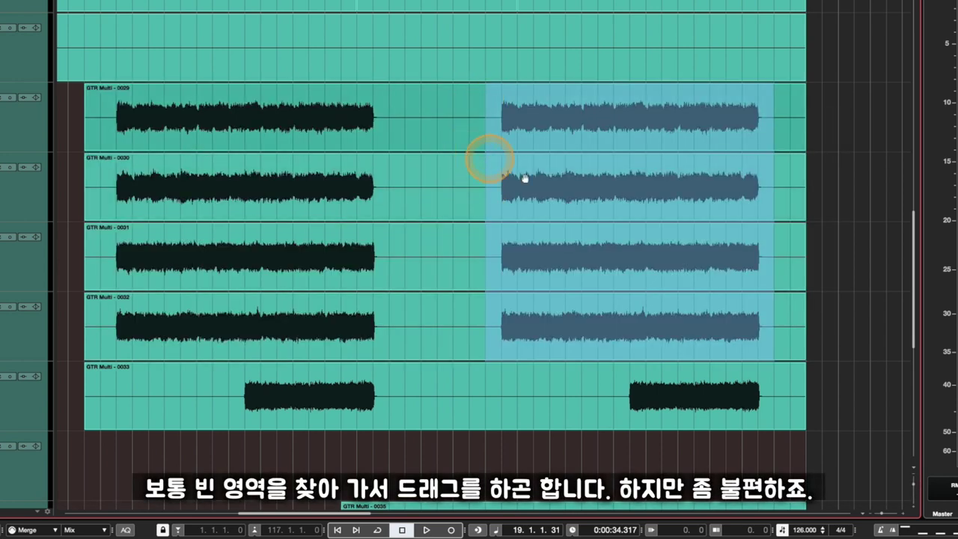
# Try to marquee-select several guitar events with Object Selection starting on GTR Multi - 0032, and undo the accidental event moves.
pyautogui.press('1')
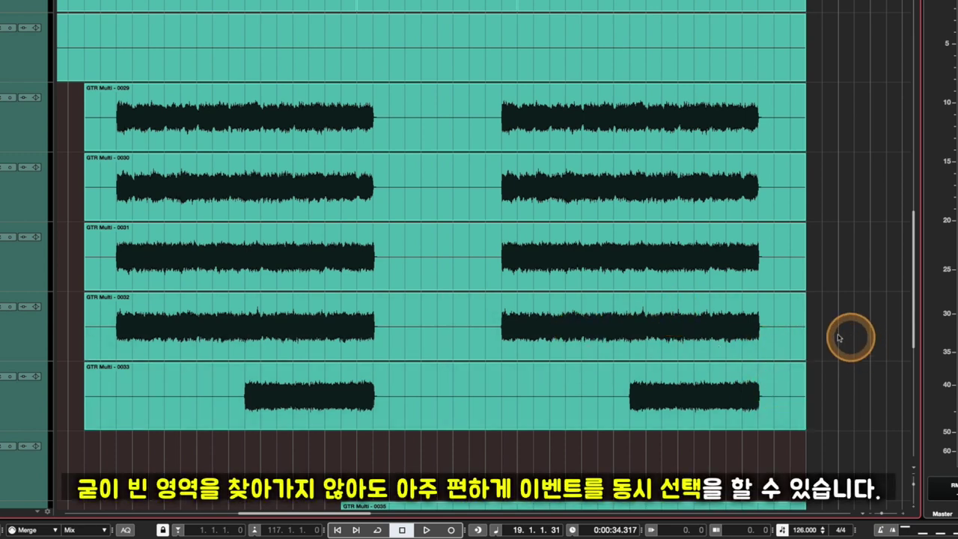
pyautogui.click(758, 346)
pyautogui.moveTo(739, 334); pyautogui.dragTo(567, 156)
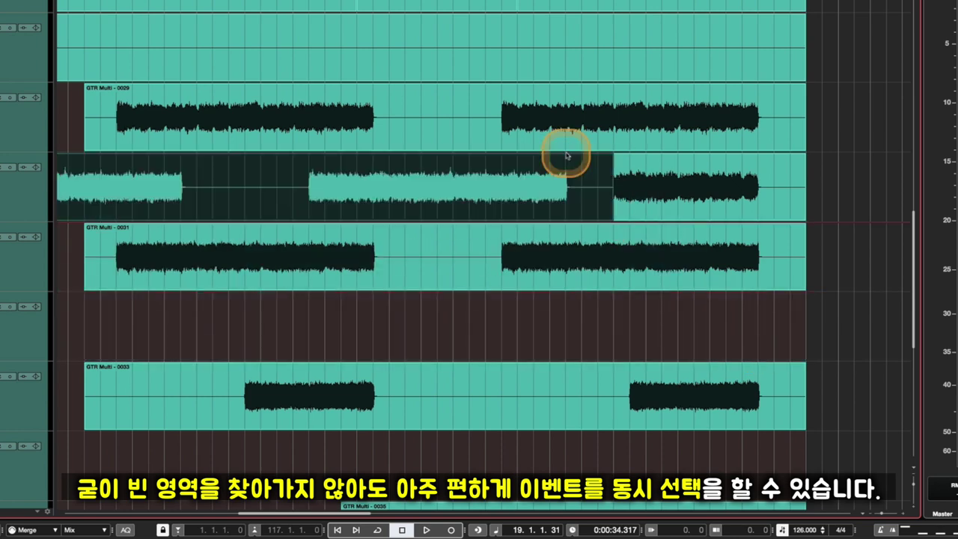
pyautogui.hotkey('ctrl', 'z')
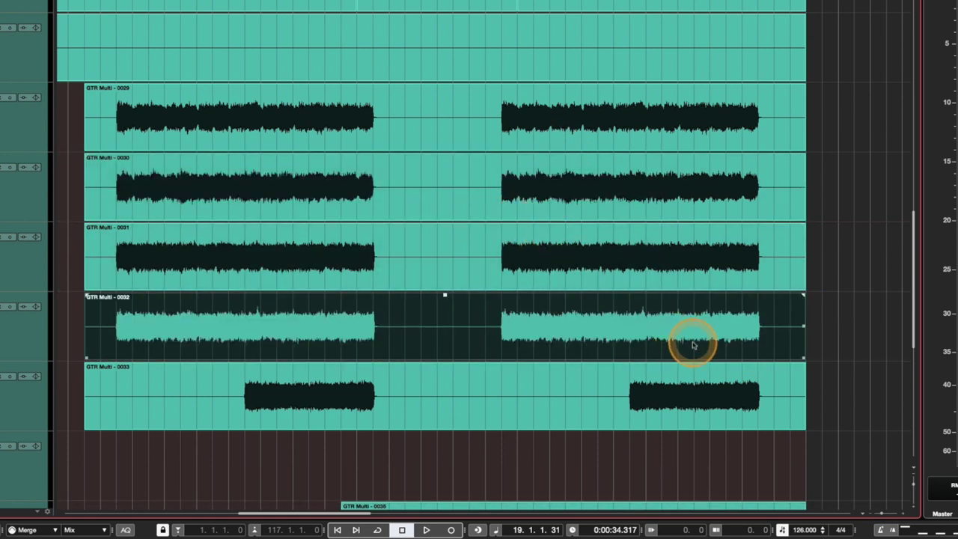
pyautogui.moveTo(675, 336)
pyautogui.mouseDown()
pyautogui.moveTo(533, 201)
pyautogui.moveTo(663, 325)
pyautogui.mouseUp()
pyautogui.hotkey('ctrl', 'z')
pyautogui.click(851, 334)
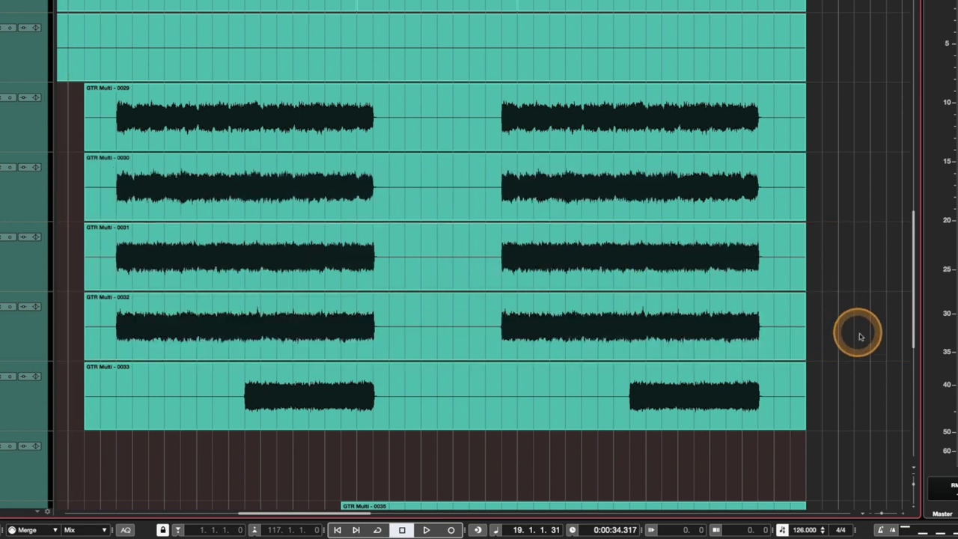
# Marquee-select the GTR Multi - 0029 to 0032 events from empty space, repeat with rectangles starting over the events, and clear the selection.
pyautogui.moveTo(863, 337); pyautogui.dragTo(692, 127)
pyautogui.click(858, 327)
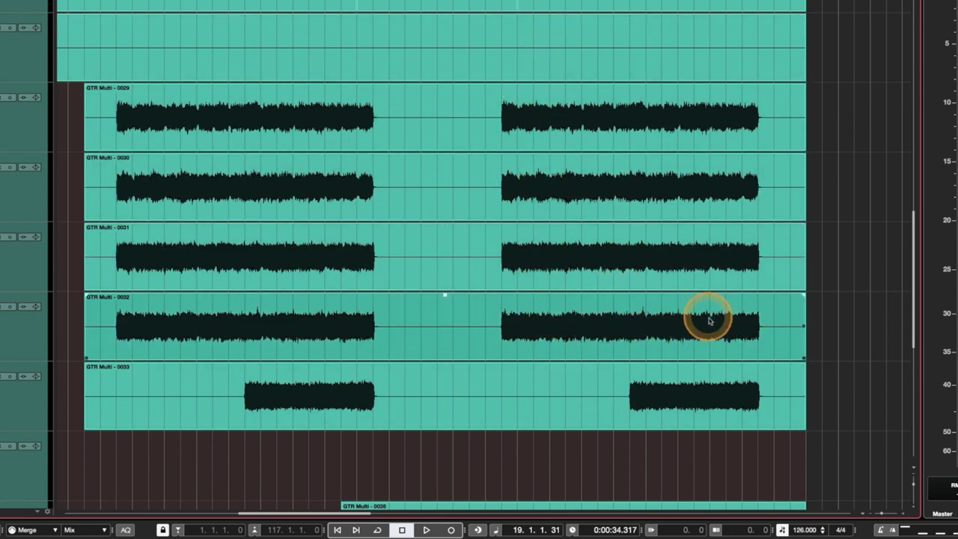
pyautogui.moveTo(775, 344); pyautogui.dragTo(501, 104)
pyautogui.click(845, 285)
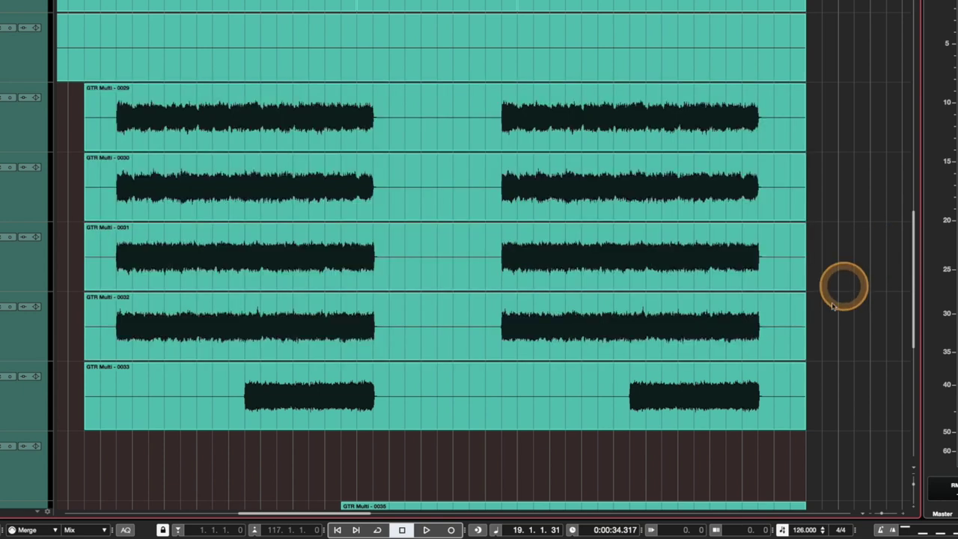
pyautogui.moveTo(762, 414); pyautogui.dragTo(488, 121)
pyautogui.click(865, 322)
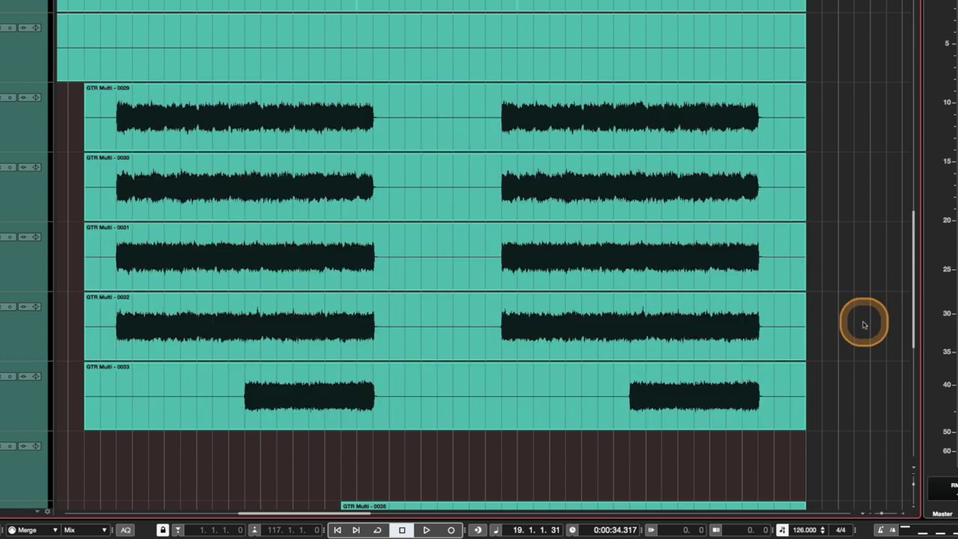
# Select a range over the second guitar parts of GTR Multi - 0029 to 0033 and return to the Object Selection tool.
pyautogui.press('2')
pyautogui.click(734, 395)
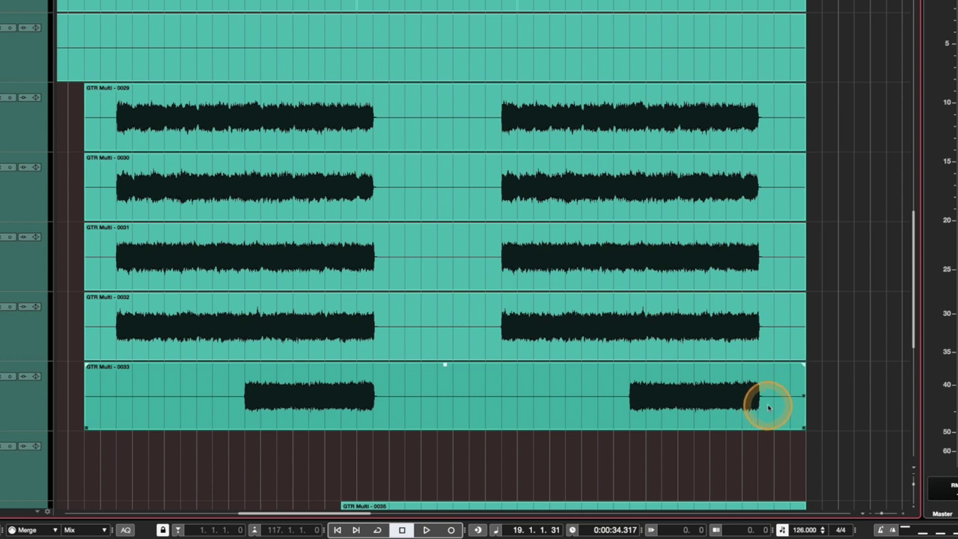
pyautogui.hotkey('ctrl', 'z')
pyautogui.hotkey('ctrl', 'shift', 'z')
pyautogui.hotkey('ctrl', 'z')
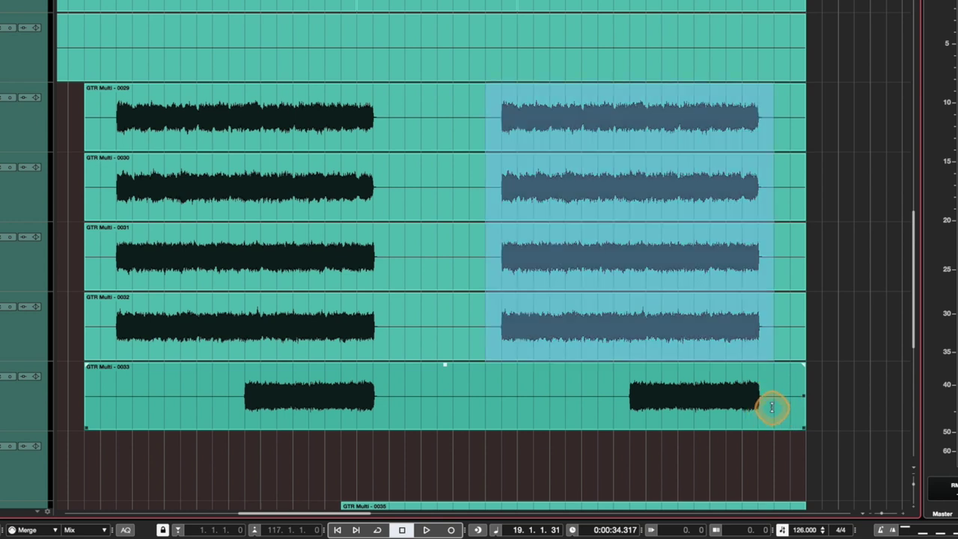
pyautogui.moveTo(772, 407); pyautogui.dragTo(470, 133)
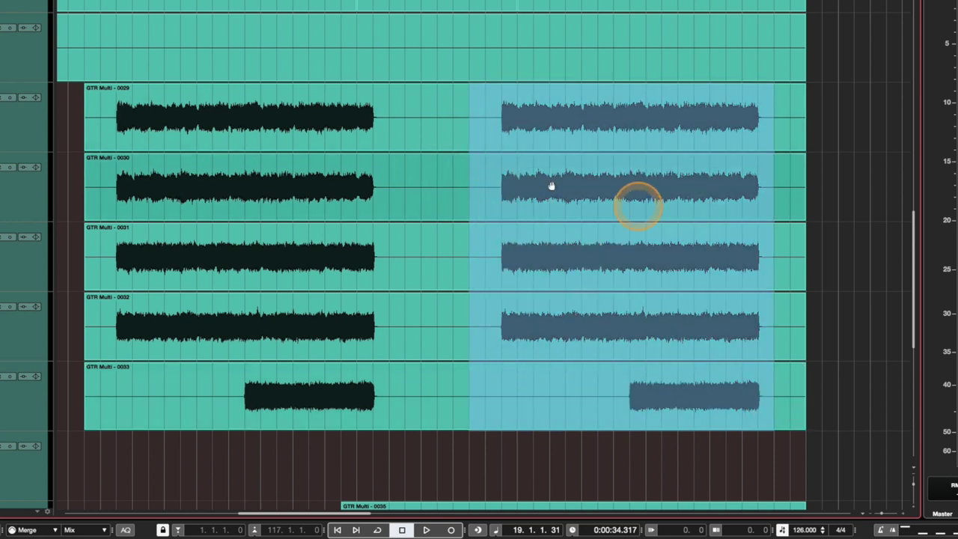
pyautogui.press('1')
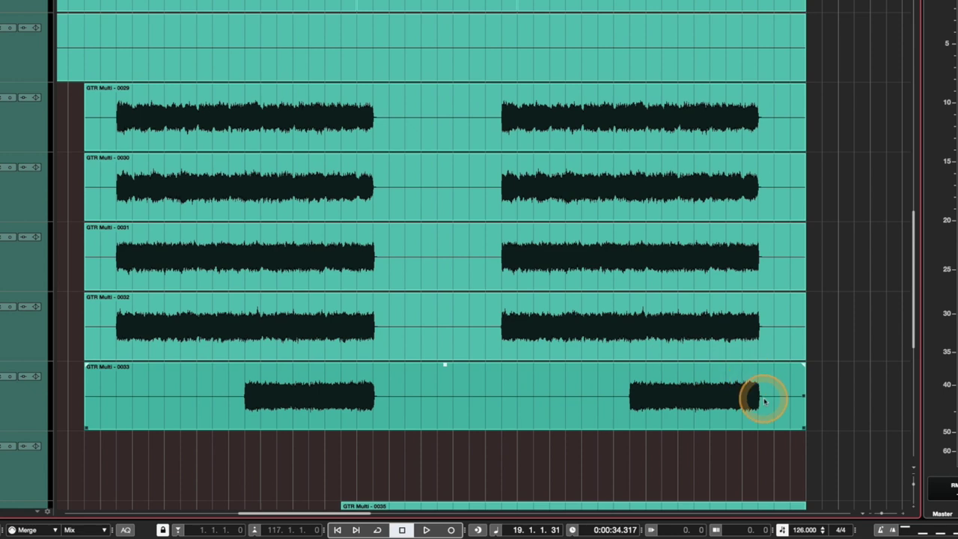
# Marquee-select the GTR Multi - 0029 to 0033 events, starting the rectangle in the empty area after their end.
pyautogui.click(625, 167)
pyautogui.click(531, 284)
pyautogui.click(659, 338)
pyautogui.click(752, 399)
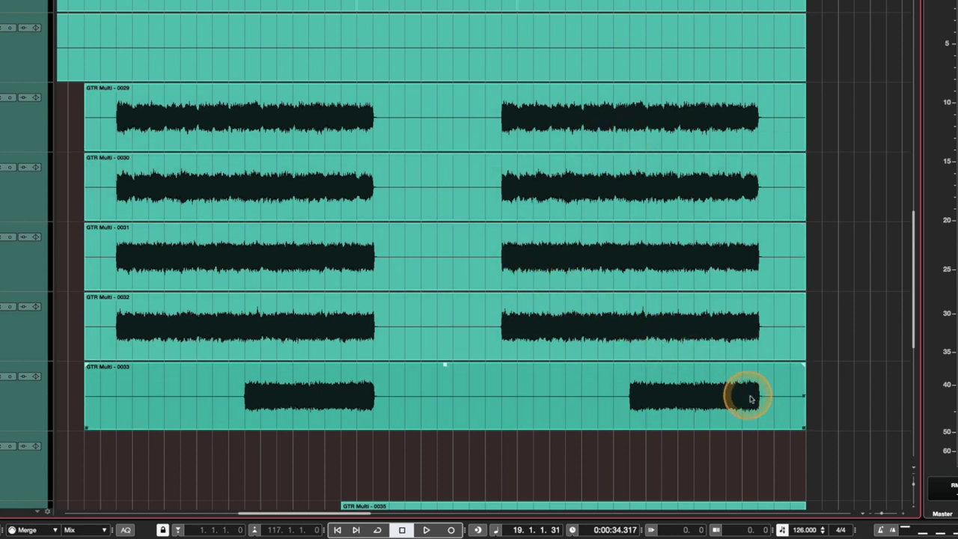
pyautogui.click(808, 413)
pyautogui.scroll(-5, 808, 404)
pyautogui.scroll(6, 809, 374)
pyautogui.hscroll(2, 808, 374)
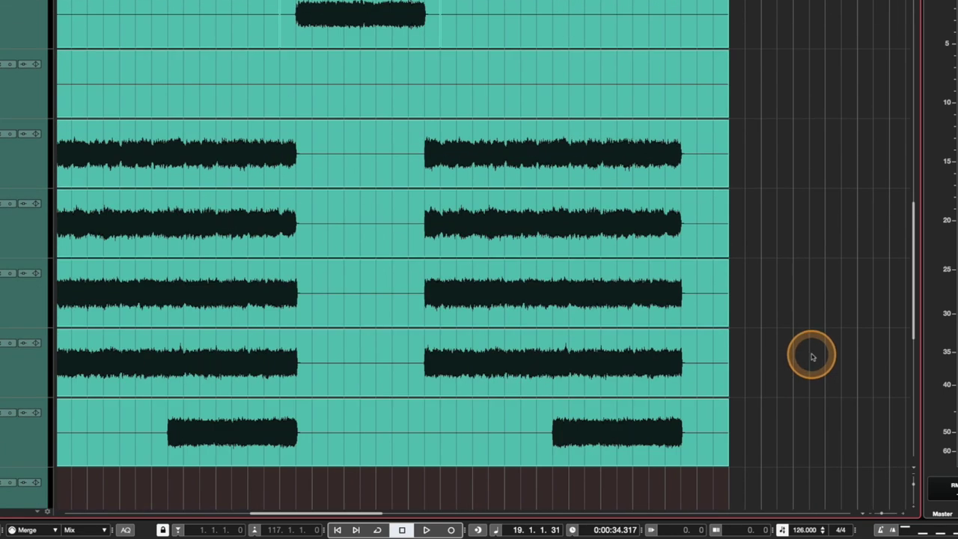
pyautogui.moveTo(819, 432); pyautogui.dragTo(393, 124)
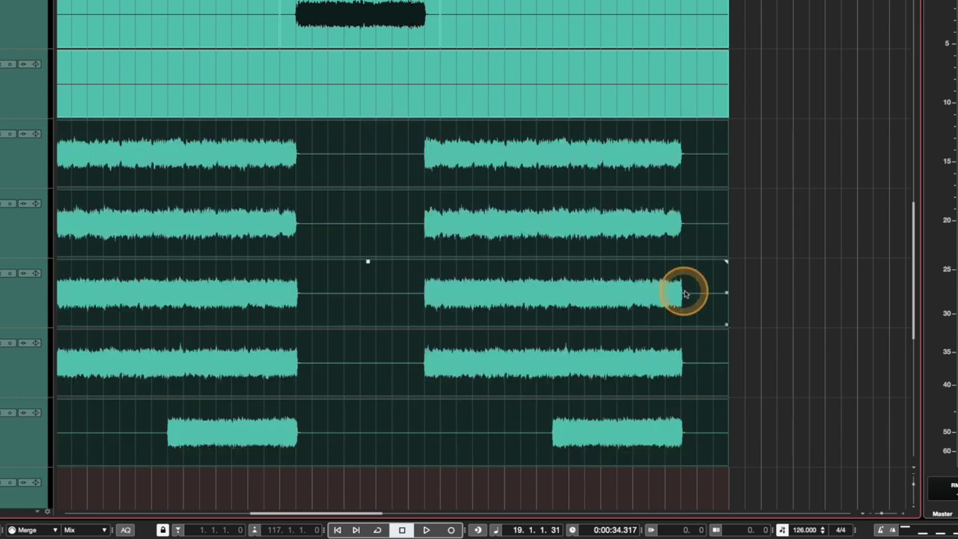
# Select only the GTR Multi - 0031 event and zoom in until the event edges lie outside the visible area.
pyautogui.hscroll(5, 711, 289)
pyautogui.hscroll(-4, 748, 284)
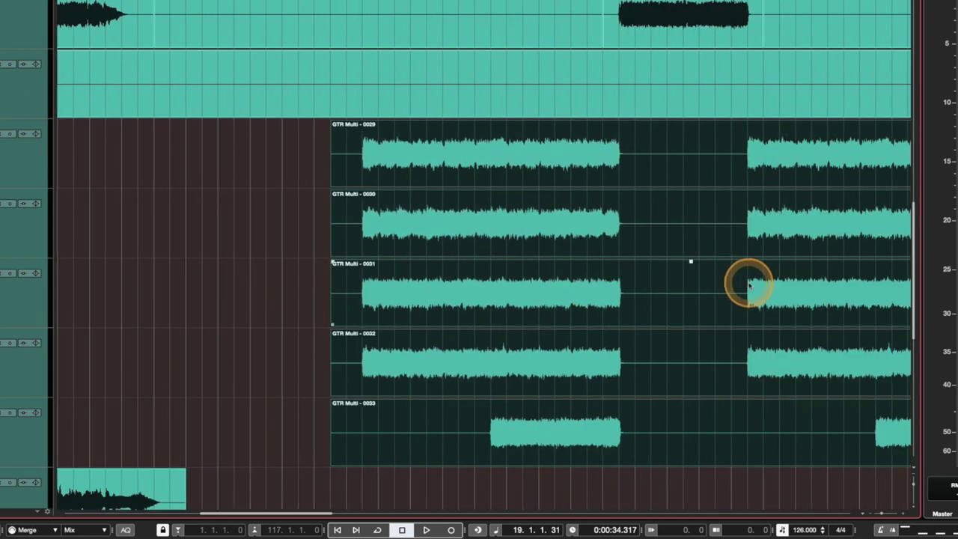
pyautogui.click(749, 285)
pyautogui.press('h')
pyautogui.press('h')
pyautogui.press('h')
pyautogui.press('h')
pyautogui.hscroll(5, 610, 262)
pyautogui.press('h')
pyautogui.press('h')
pyautogui.press('h')
pyautogui.press('h')
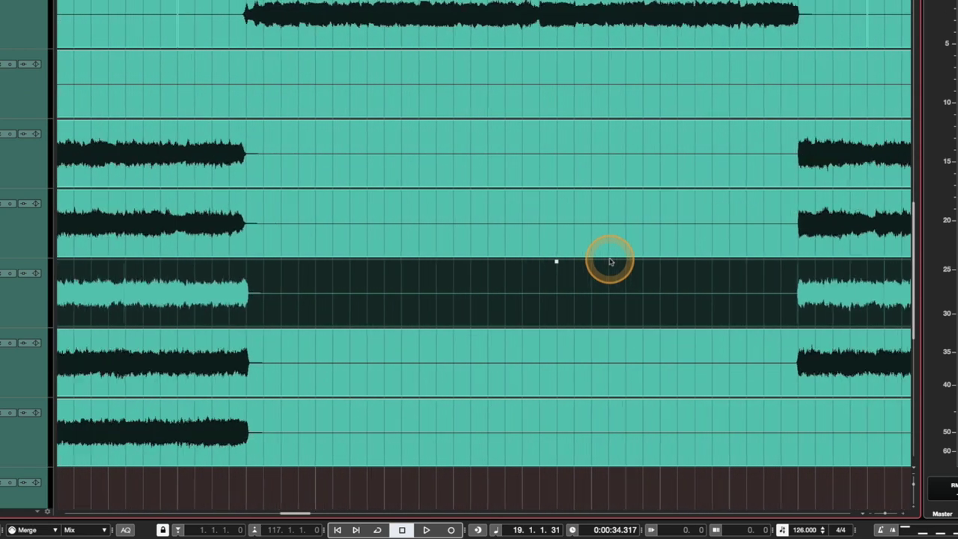
# Find the end of the zoomed-in guitar events and marquee-select GTR Multi - 0030 to 0033 from the empty space there.
pyautogui.hscroll(4, 610, 262)
pyautogui.scroll(2, 614, 325)
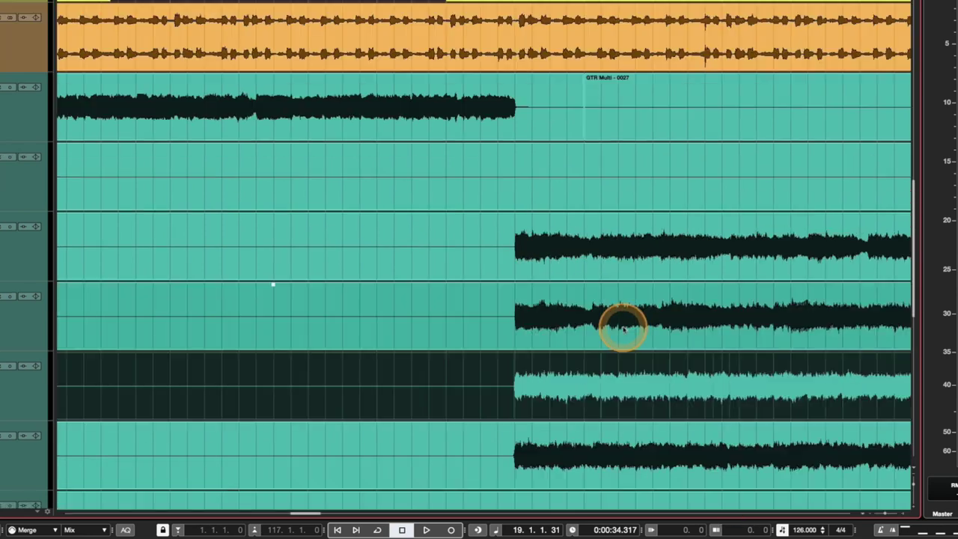
pyautogui.scroll(-5, 573, 337)
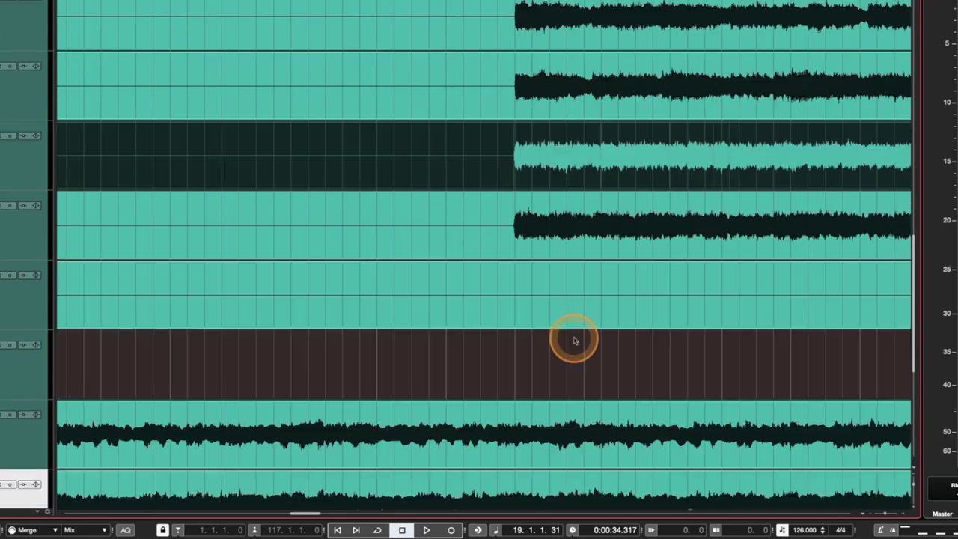
pyautogui.hscroll(7, 591, 336)
pyautogui.hscroll(-5, 592, 336)
pyautogui.scroll(-2, 674, 335)
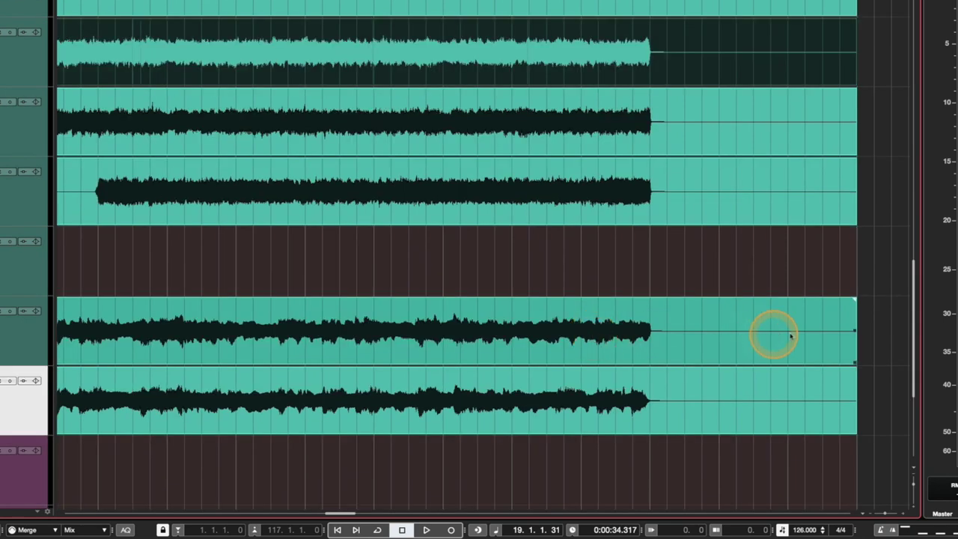
pyautogui.moveTo(866, 262); pyautogui.dragTo(457, 3)
pyautogui.press('g')
pyautogui.press('g')
pyautogui.press('g')
pyautogui.press('g')
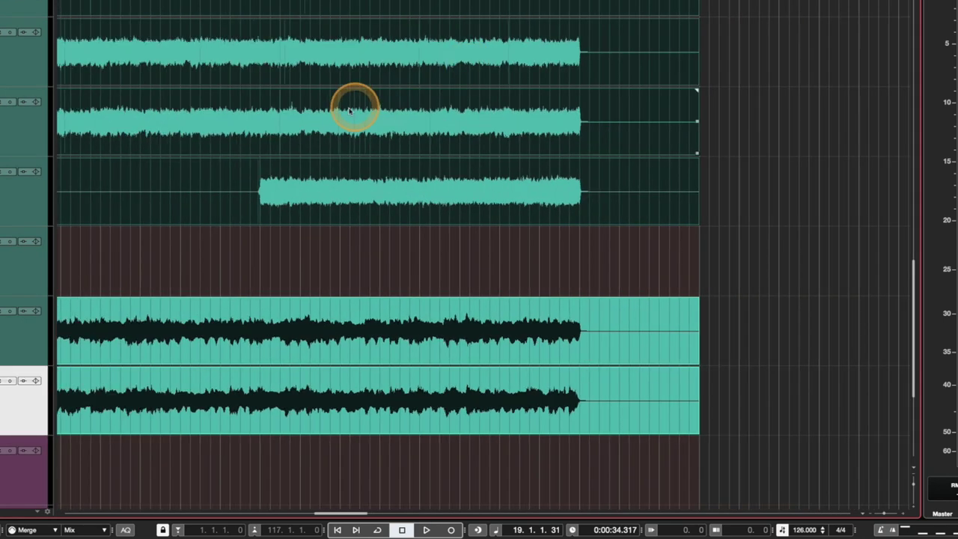
pyautogui.scroll(2, 389, 131)
pyautogui.hscroll(-2, 389, 130)
pyautogui.scroll(2, 389, 129)
pyautogui.hscroll(-2, 387, 128)
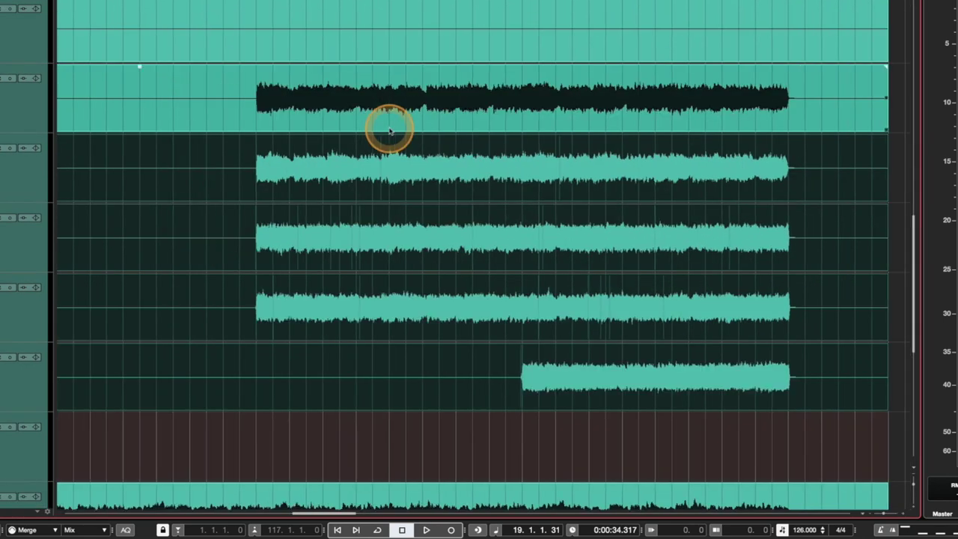
# Marquee-select GTR Multi - 0029 to 0033 with rectangles starting directly over the events, and deselect GTR Multi - 0033.
pyautogui.press('h')
pyautogui.press('h')
pyautogui.scroll(2, 582, 282)
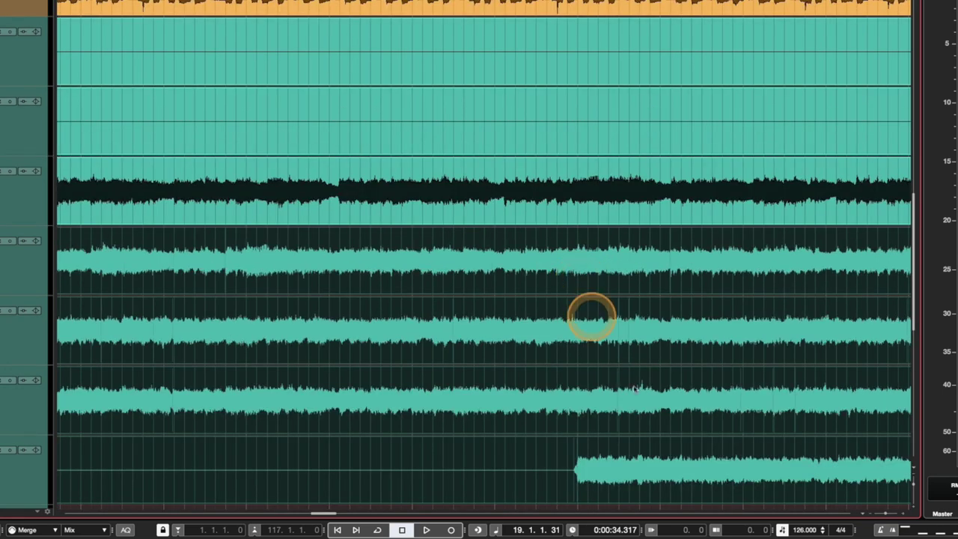
pyautogui.moveTo(734, 476); pyautogui.dragTo(516, 210)
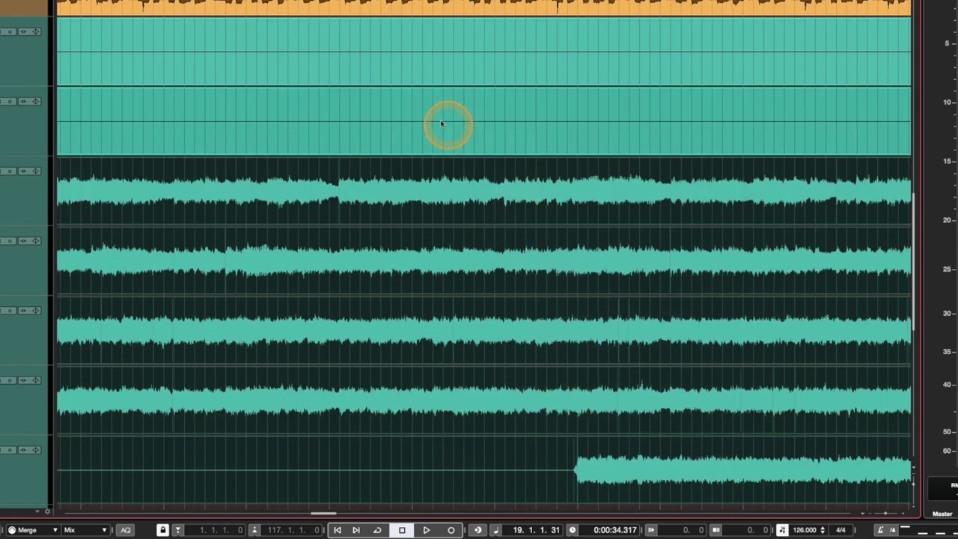
pyautogui.moveTo(355, 194); pyautogui.dragTo(561, 401)
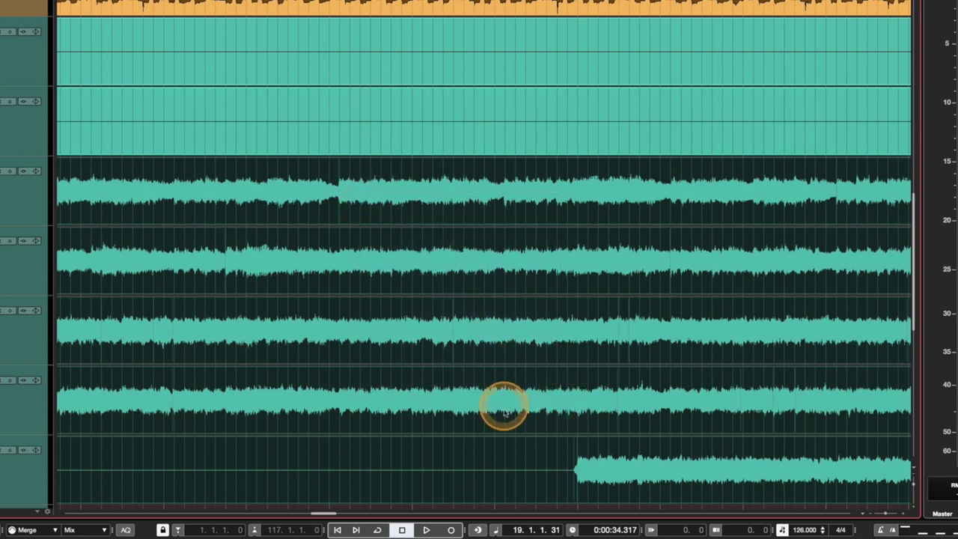
pyautogui.keyDown('shift'); pyautogui.click(535, 462); pyautogui.keyUp('shift')
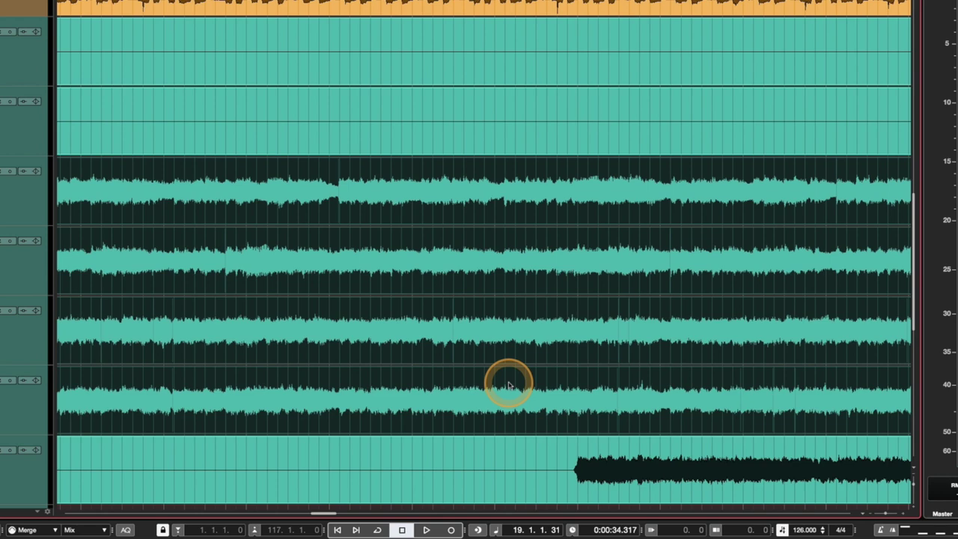
# Zoom out and repeat the marquee selection of GTR Multi - 0029 to 0032, starting over the GTR Multi - 0032 event.
pyautogui.press('g')
pyautogui.press('g')
pyautogui.press('g')
pyautogui.press('g')
pyautogui.press('g')
pyautogui.press('g')
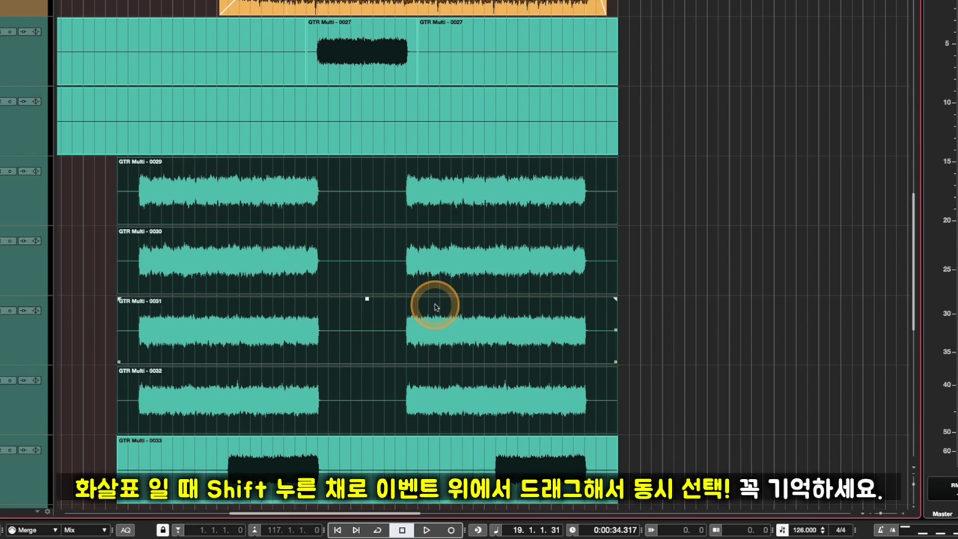
pyautogui.click(528, 405)
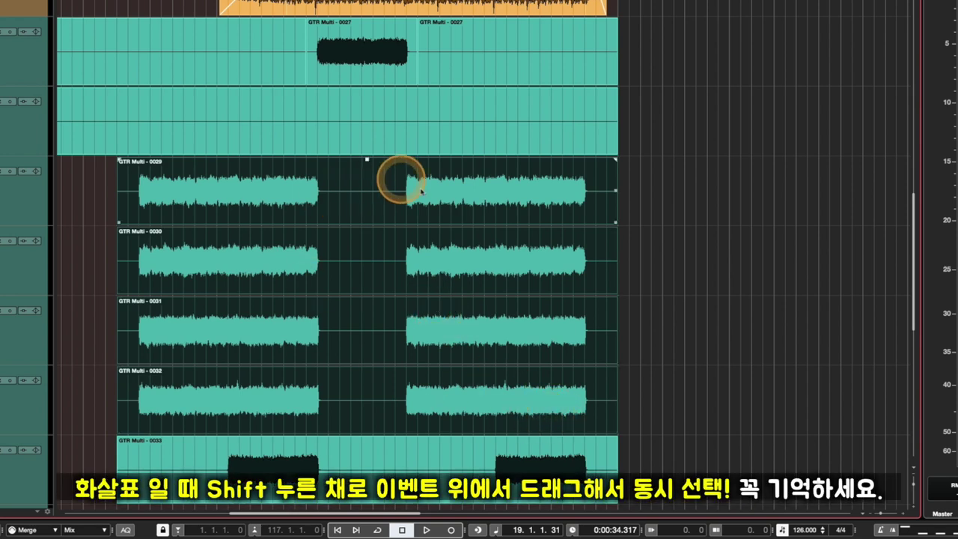
pyautogui.moveTo(526, 408); pyautogui.dragTo(358, 211)
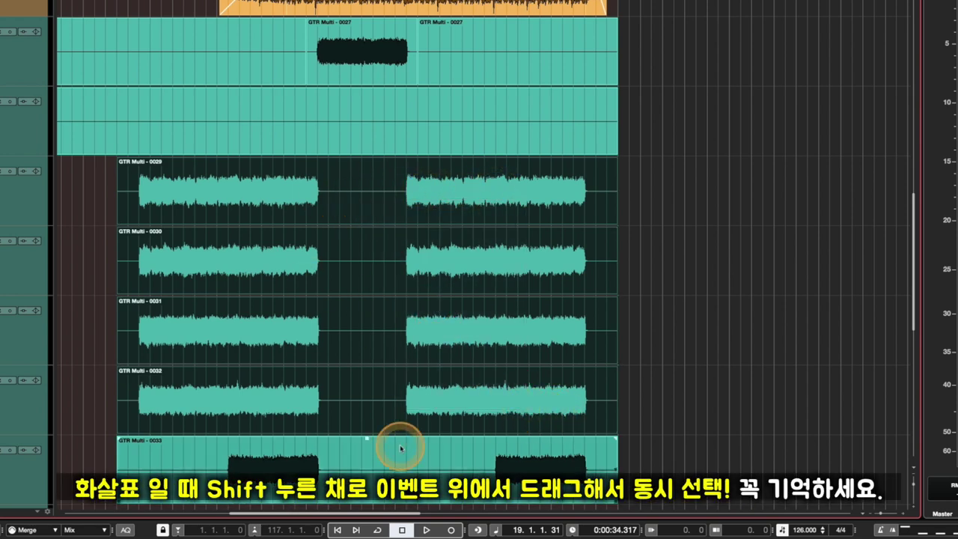
# Delete the silent second GTR Multi - 0028 event and the two silent GTR Multi - 0027 events.
pyautogui.hscroll(-5, 684, 423)
pyautogui.press('g')
pyautogui.press('g')
pyautogui.press('g')
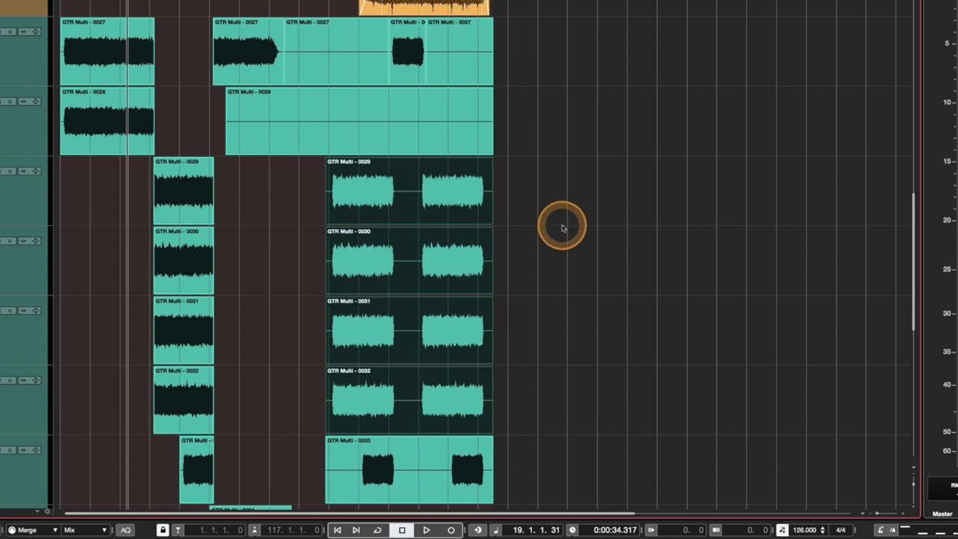
pyautogui.click(293, 133)
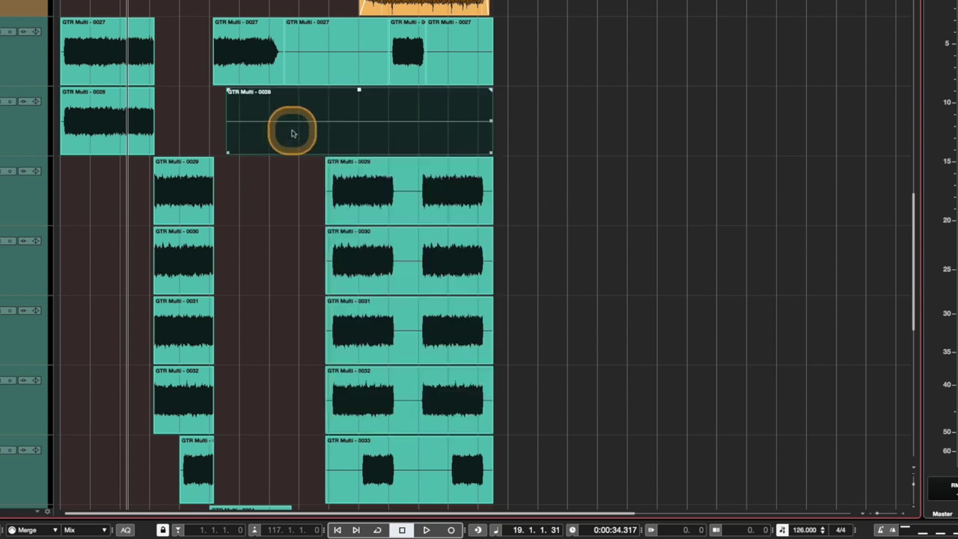
pyautogui.press('Delete')
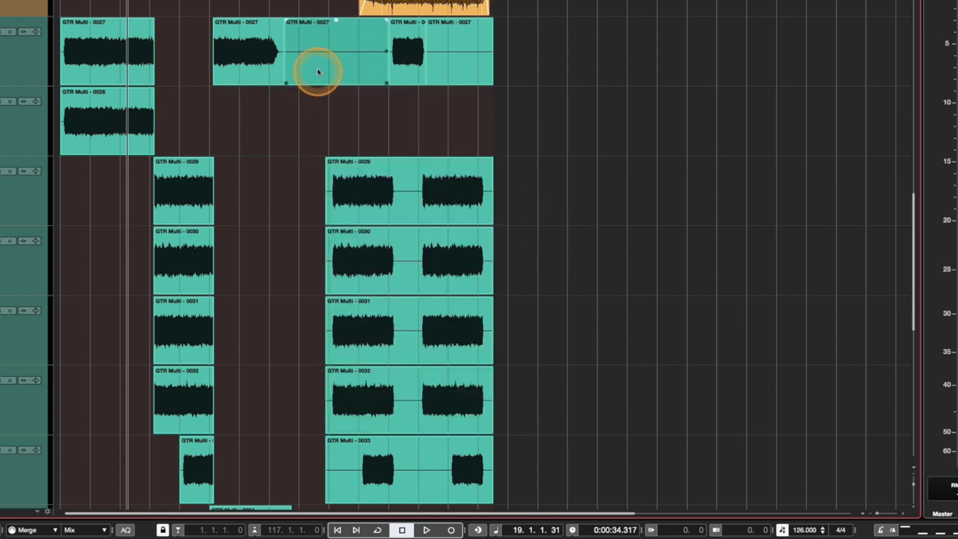
pyautogui.click(318, 72)
pyautogui.press('Delete')
pyautogui.click(447, 65)
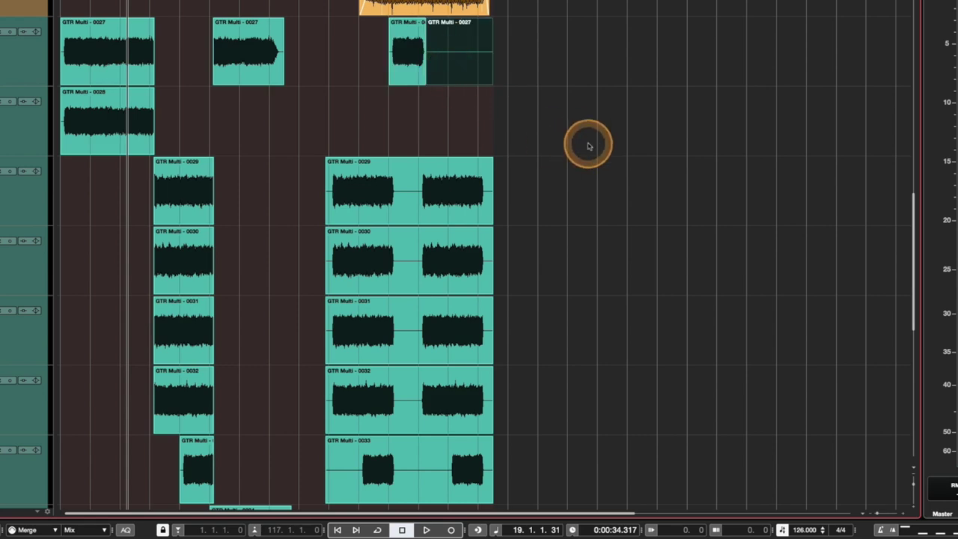
pyautogui.press('Delete')
# Turn on Combine Selection Tools.
pyautogui.press('h')
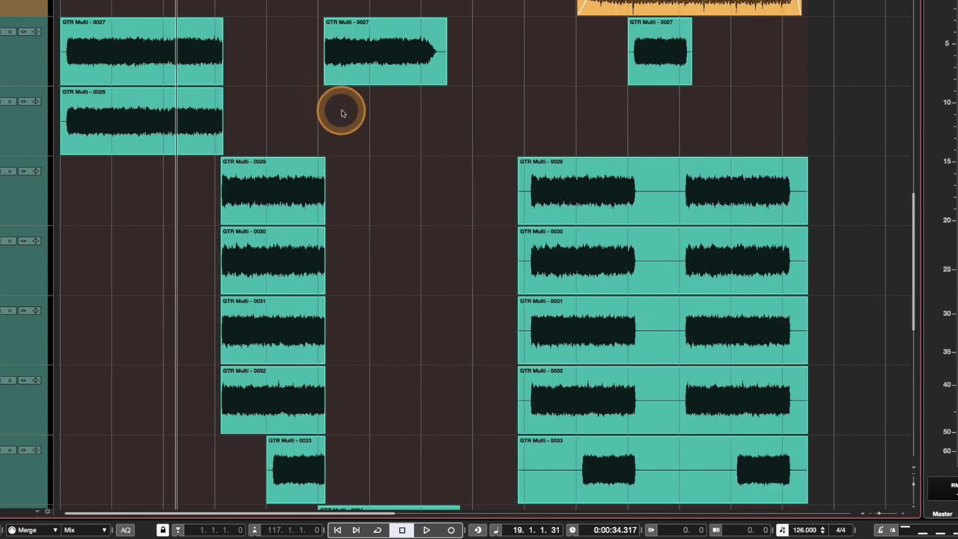
pyautogui.press('h')
pyautogui.press('h')
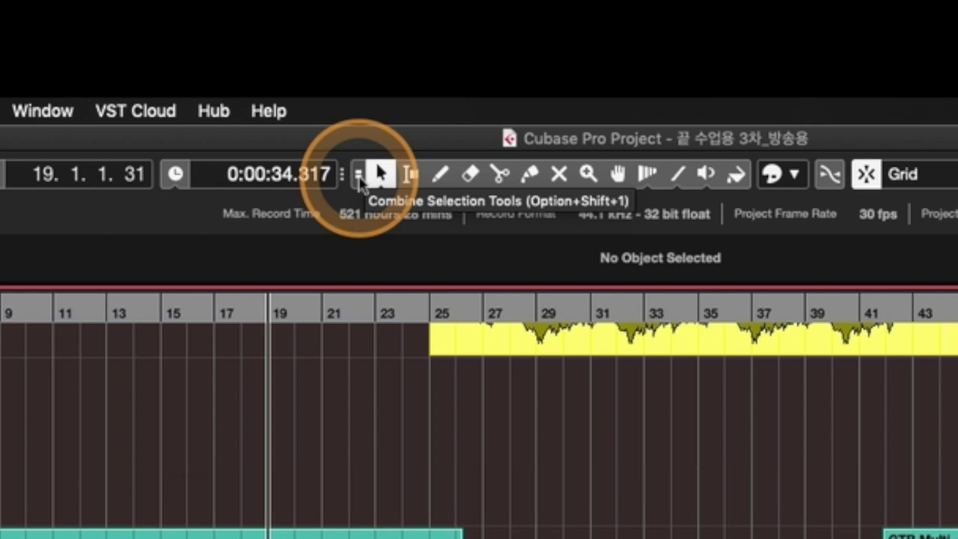
pyautogui.click(358, 176)
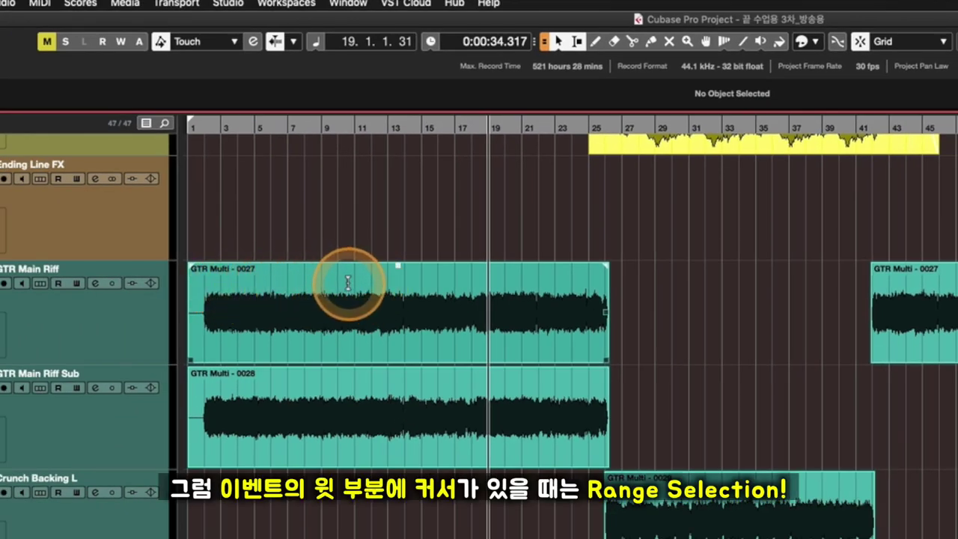
# Select the first GTR Multi - 0027 event by its lower half, and marquee-select it together with GTR Multi - 0028 from that event's lower half.
pyautogui.click(332, 349)
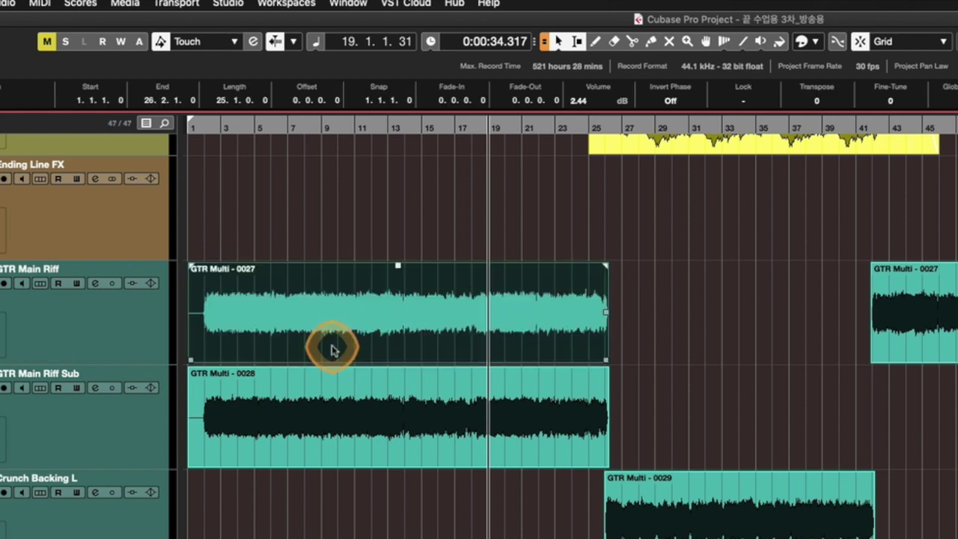
pyautogui.click(367, 397)
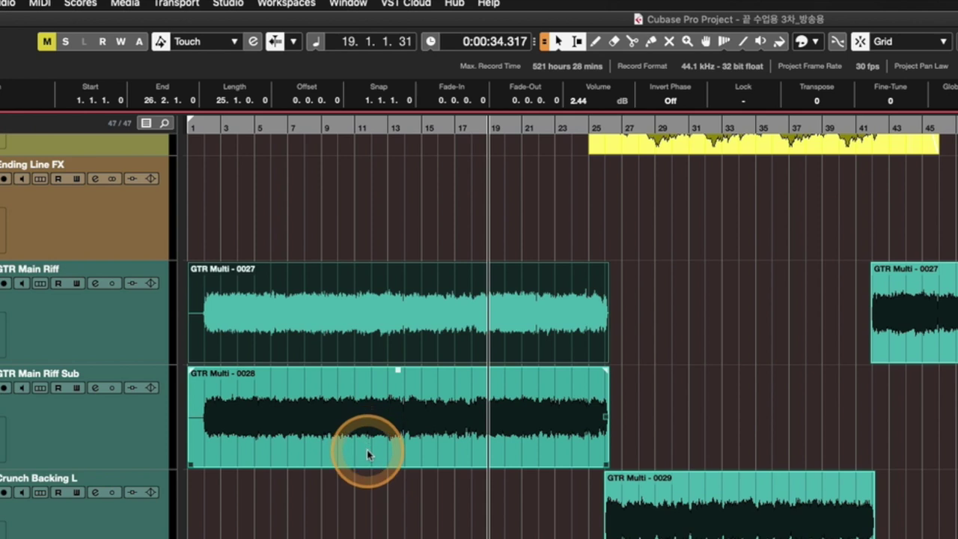
pyautogui.moveTo(370, 452); pyautogui.dragTo(303, 329)
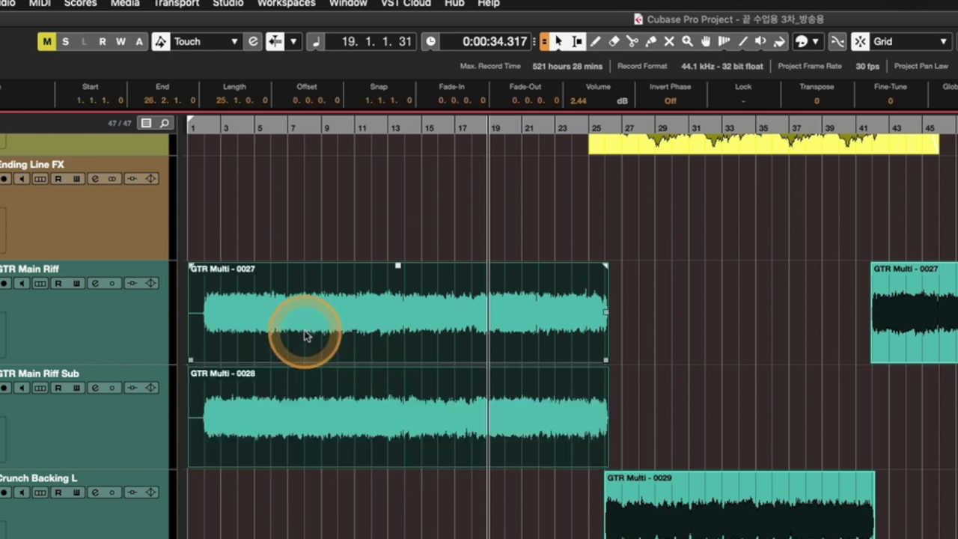
# Select a range from bar 8 to bar 19 across GTR Main Riff and GTR Main Riff Sub, starting in the event's upper half, and clear it.
pyautogui.moveTo(305, 274); pyautogui.dragTo(491, 402)
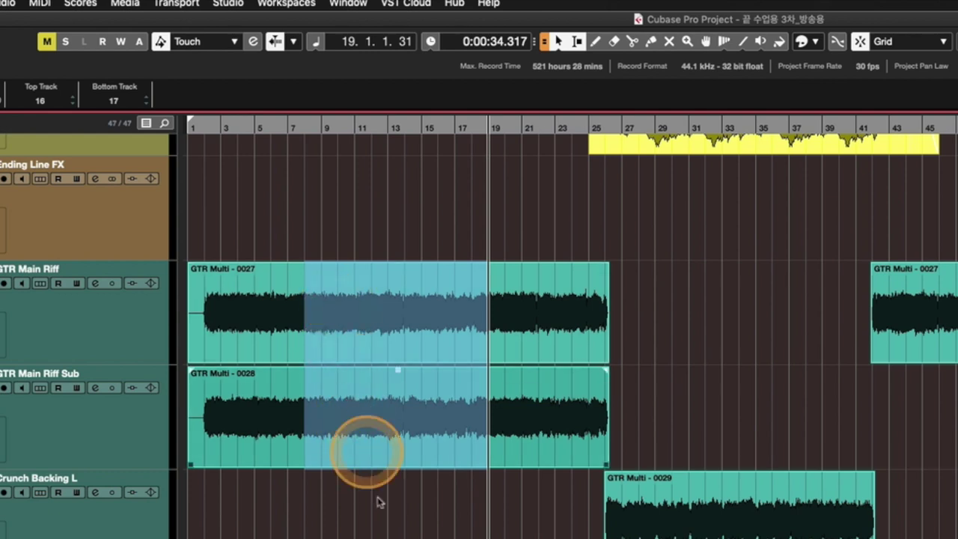
pyautogui.click(398, 530)
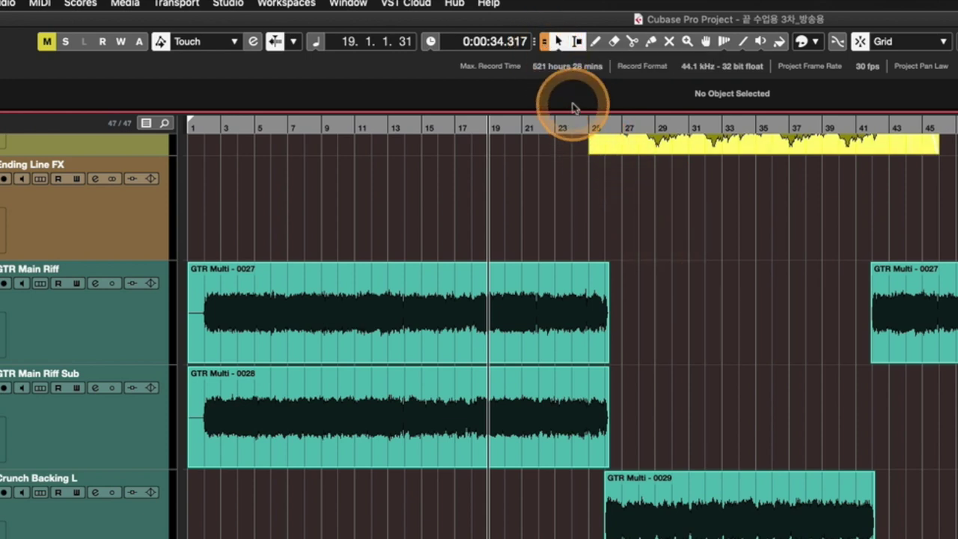
# Turn Combine Selection Tools off and back on.
pyautogui.click(544, 46)
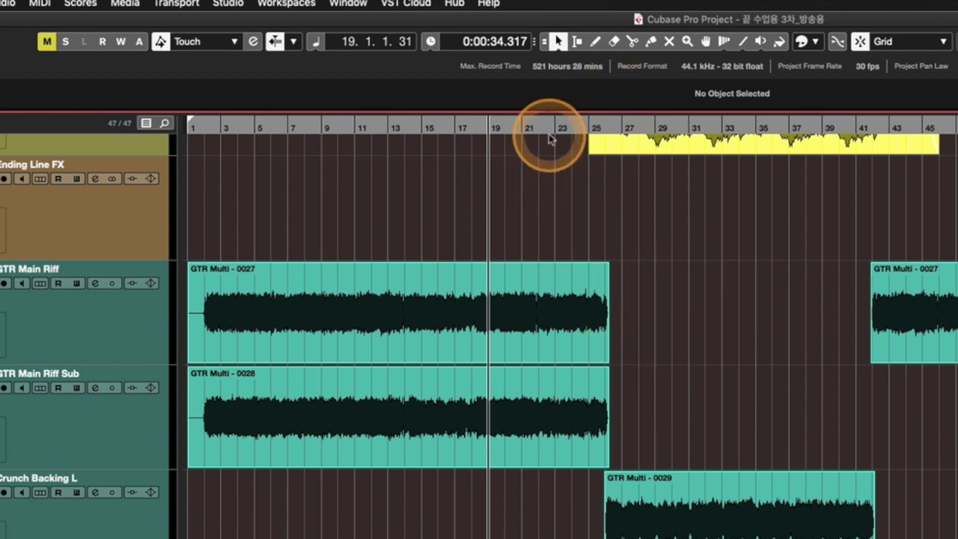
pyautogui.click(544, 43)
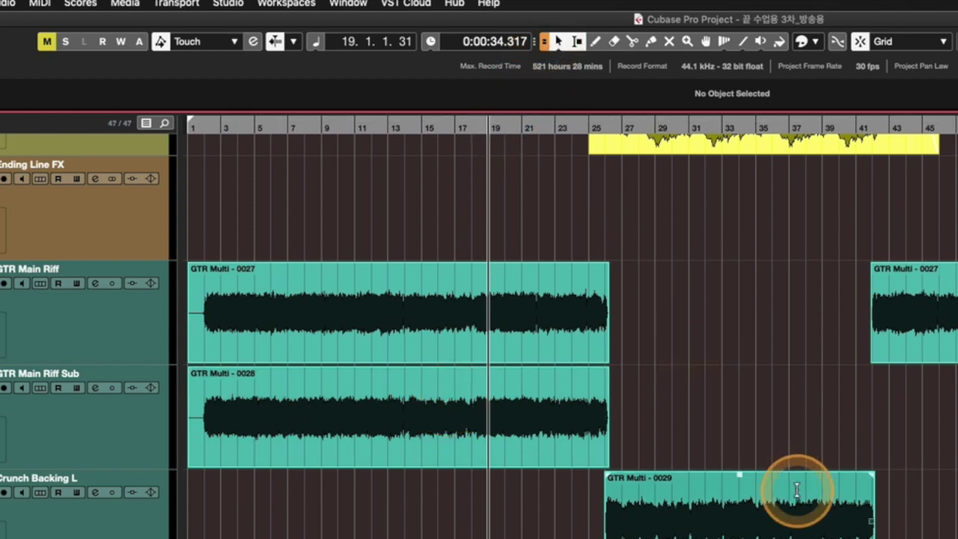
# Examine the first GTR Main Riff and GTR Main Riff Sub events up close from their start to their end.
pyautogui.press('h')
pyautogui.press('h')
pyautogui.press('h')
pyautogui.press('h')
pyautogui.press('h')
pyautogui.hscroll(3, 795, 490)
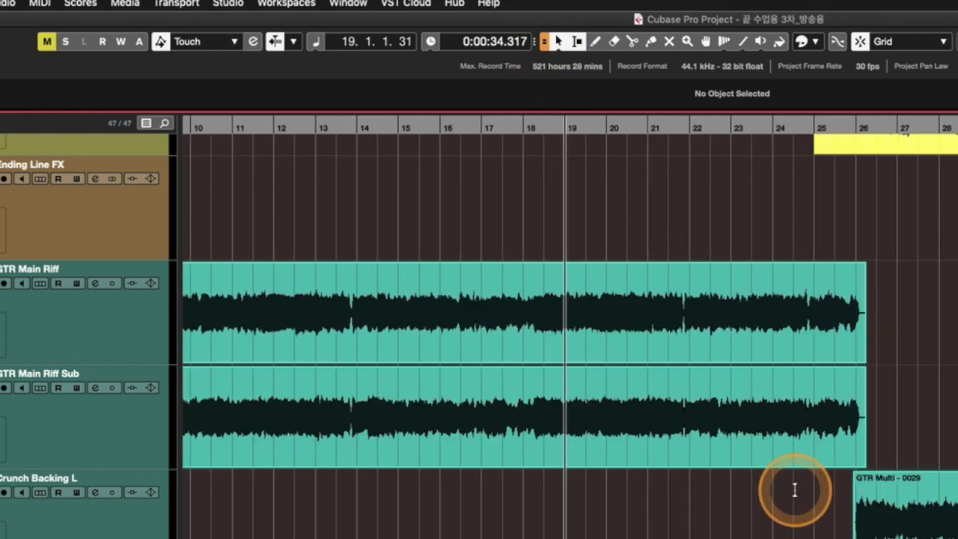
pyautogui.hscroll(3, 795, 490)
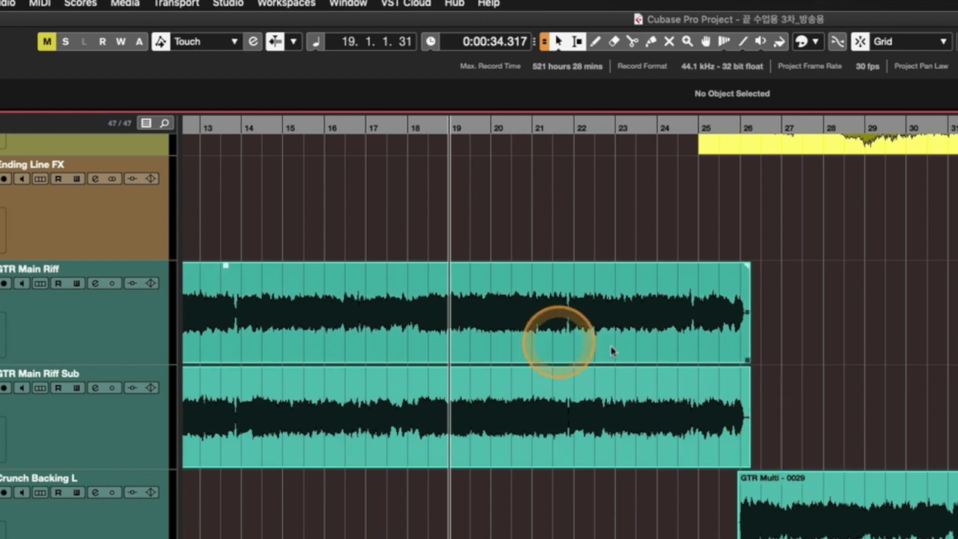
pyautogui.hscroll(-10, 604, 440)
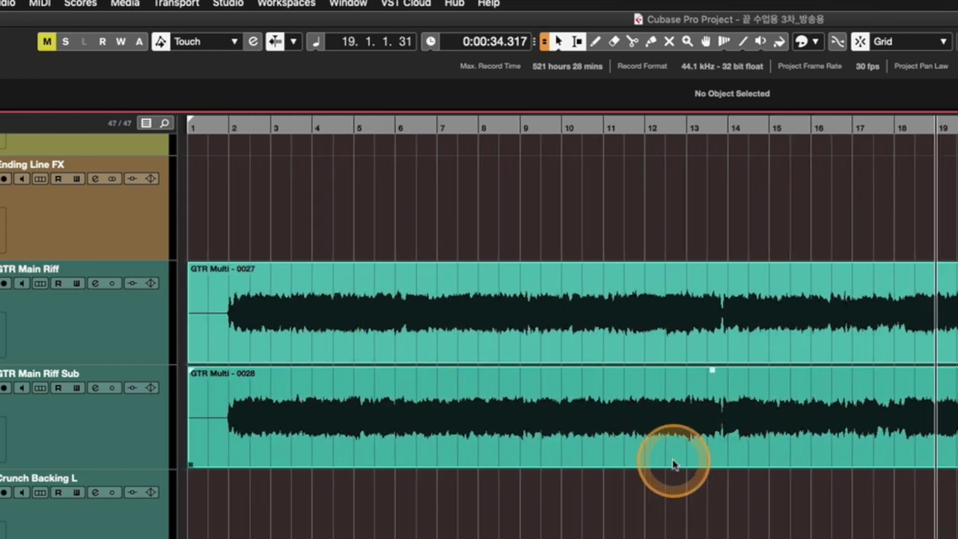
pyautogui.hscroll(10, 674, 460)
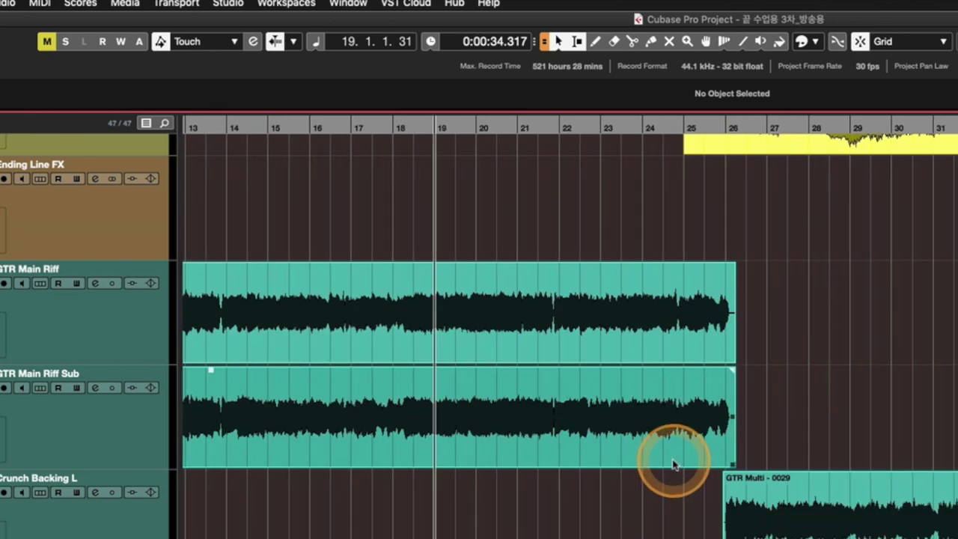
# Set Object Selection to Sizing Applies Time Stretch and marquee-select GTR Multi - 0029 through 0032 on the Crunch and Drive Backing tracks.
pyautogui.hscroll(7, 586, 486)
pyautogui.hscroll(-5, 587, 487)
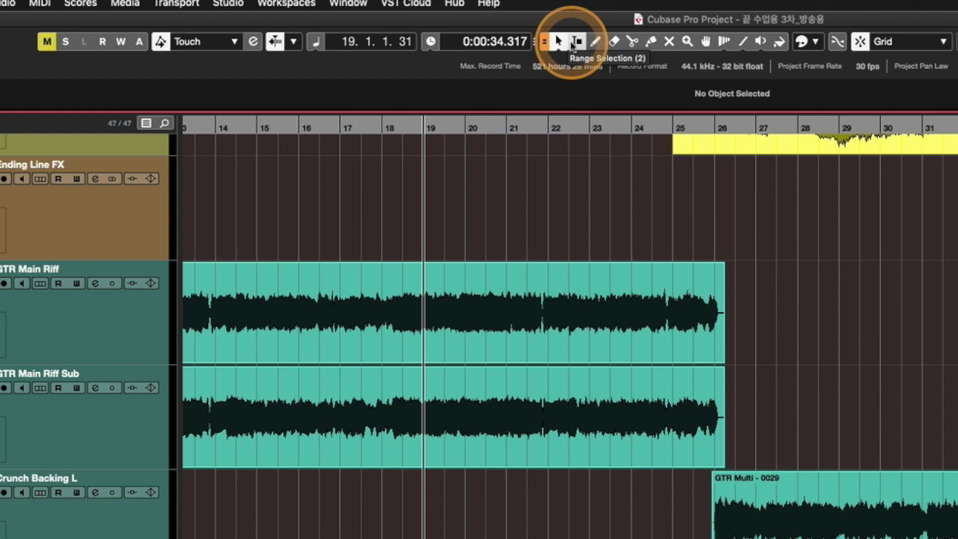
pyautogui.click(569, 39)
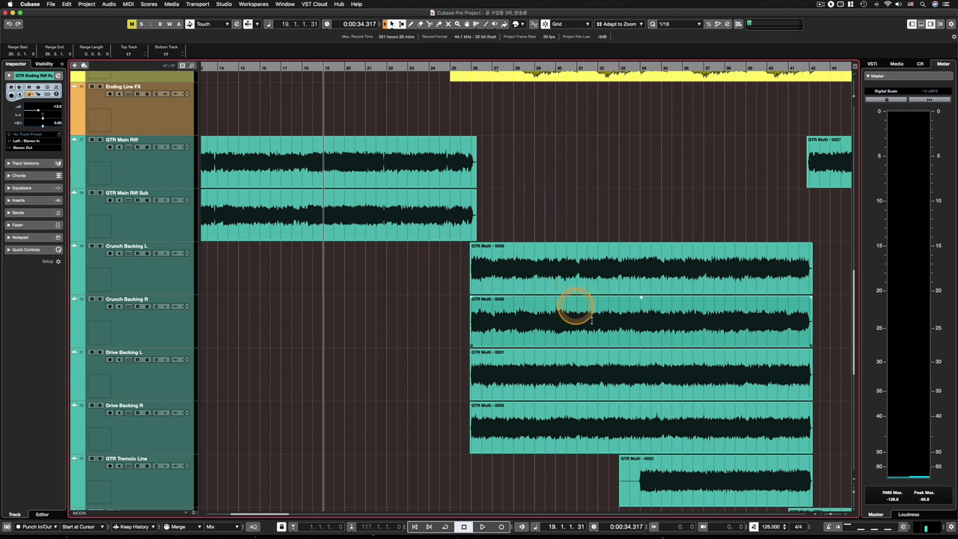
pyautogui.press('1')
pyautogui.press('1')
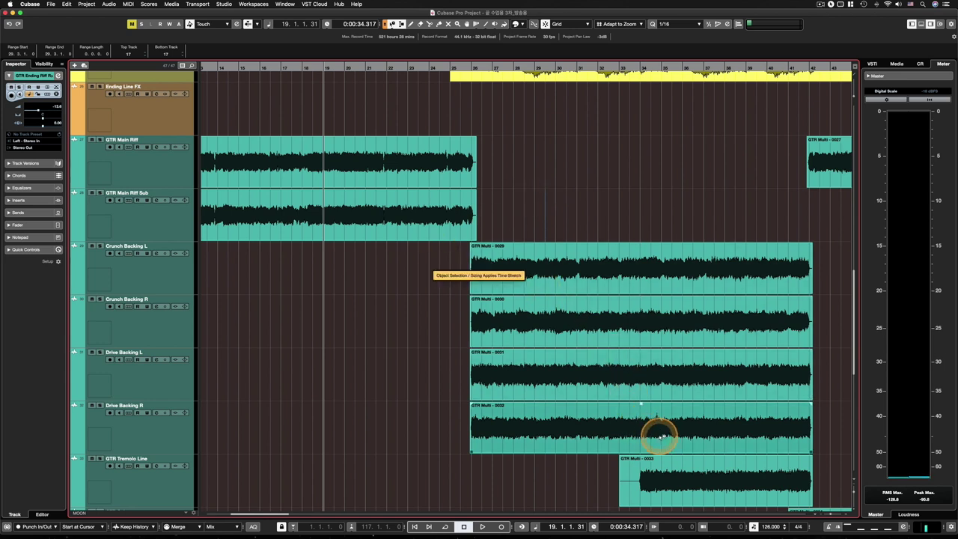
pyautogui.moveTo(663, 437); pyautogui.dragTo(562, 274)
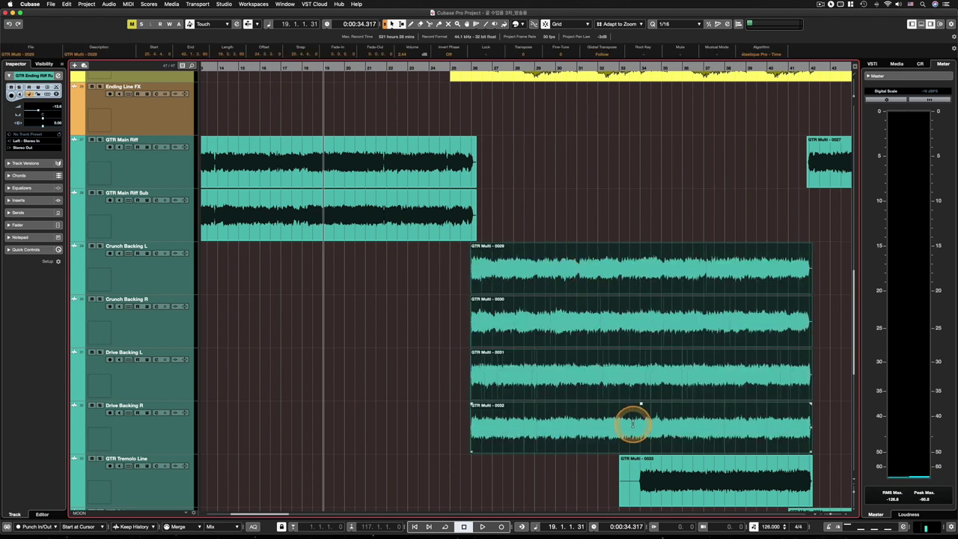
# Return Object Selection to Normal Sizing and clear the selection of the Crunch and Drive Backing events.
pyautogui.press('g')
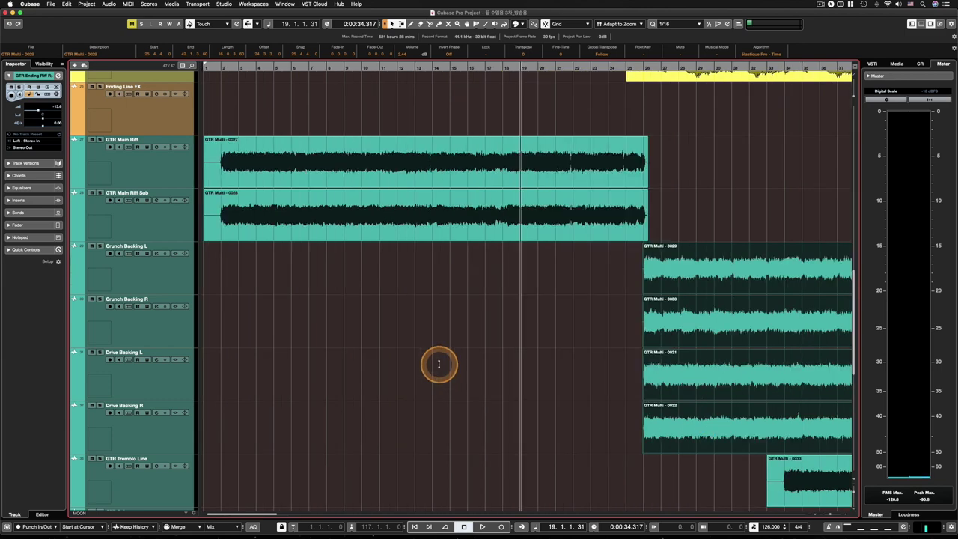
pyautogui.press('1')
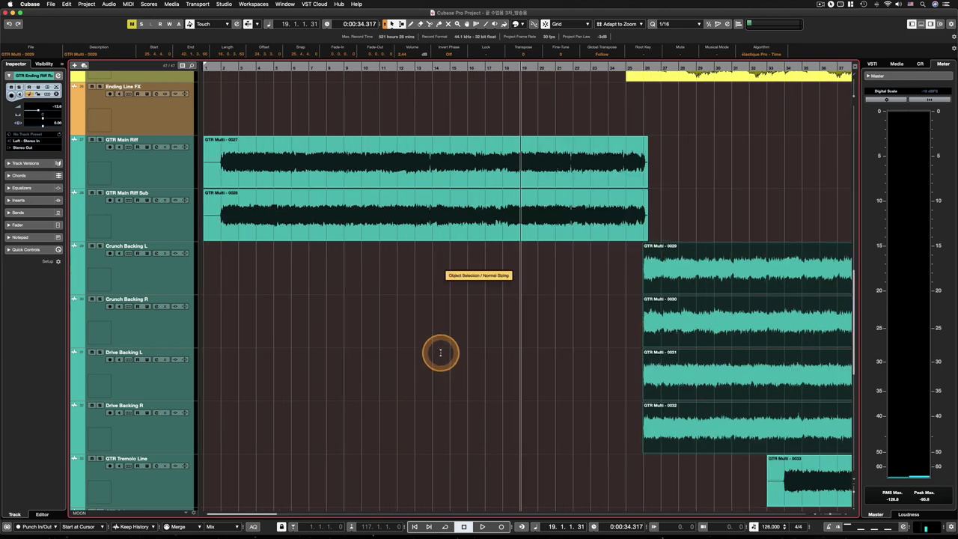
pyautogui.click(441, 353)
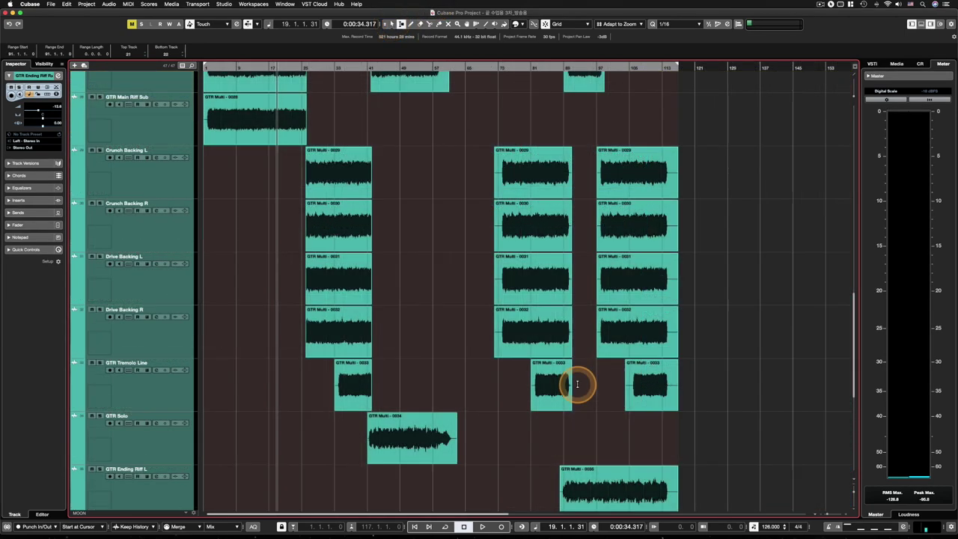